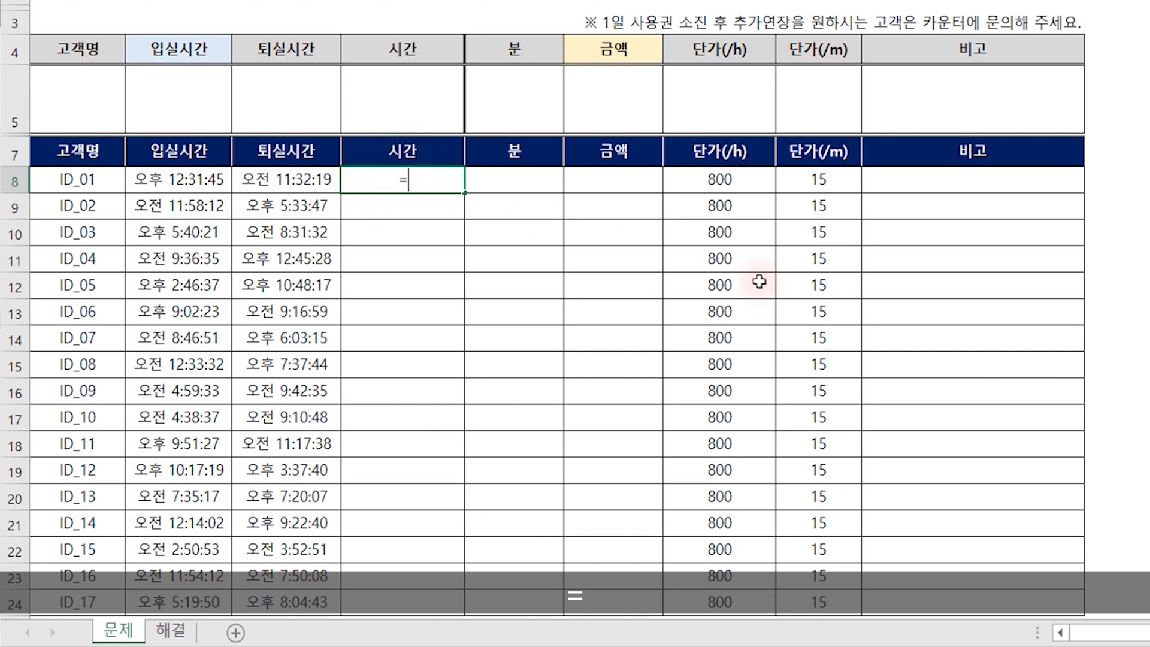
Complete the hours formula in D8 as =HOUR(C8+IF(C8<B8,1,0)-B8) so overnight stays count as the next day
text(HOUR)
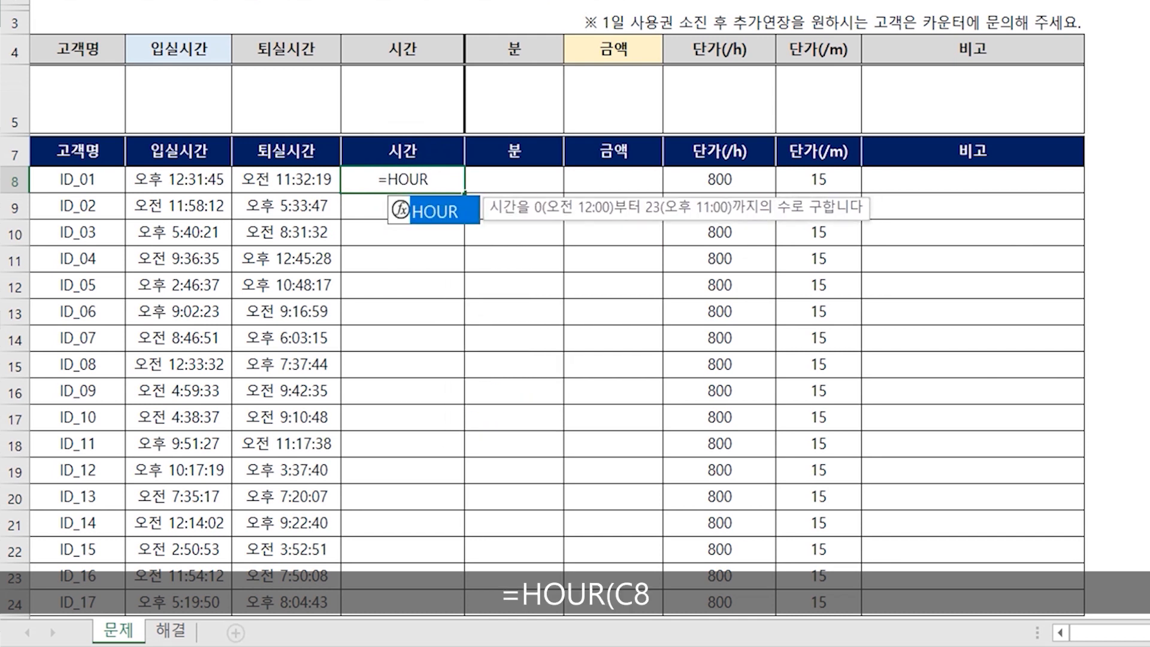
text(()
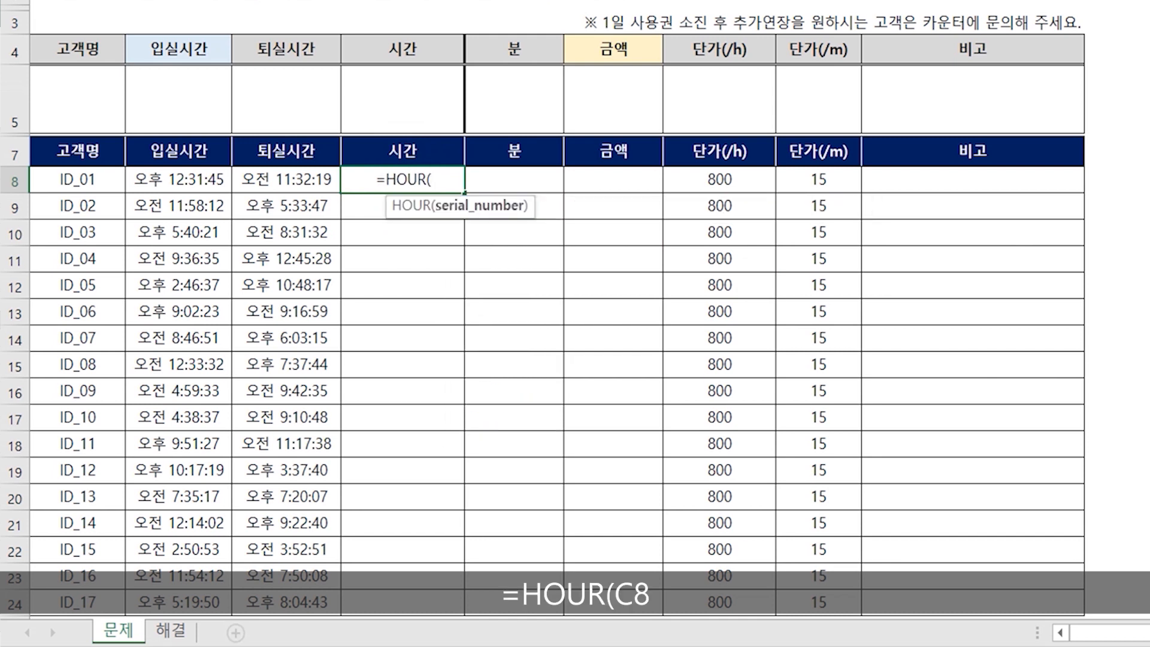
click(287, 180)
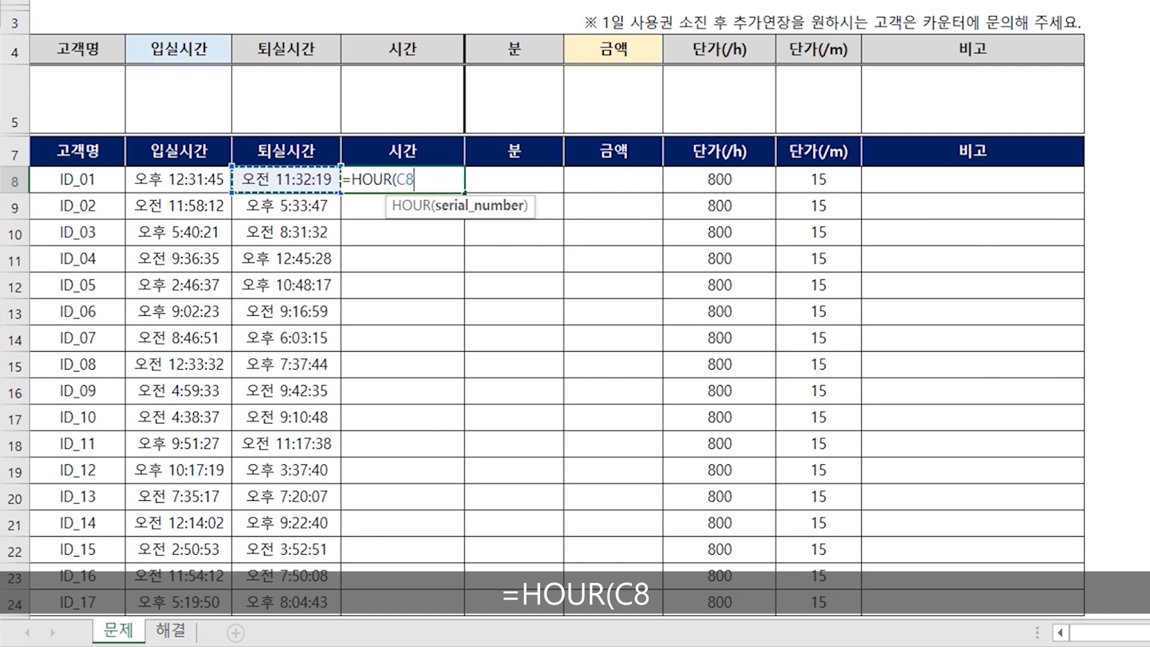
text(+)
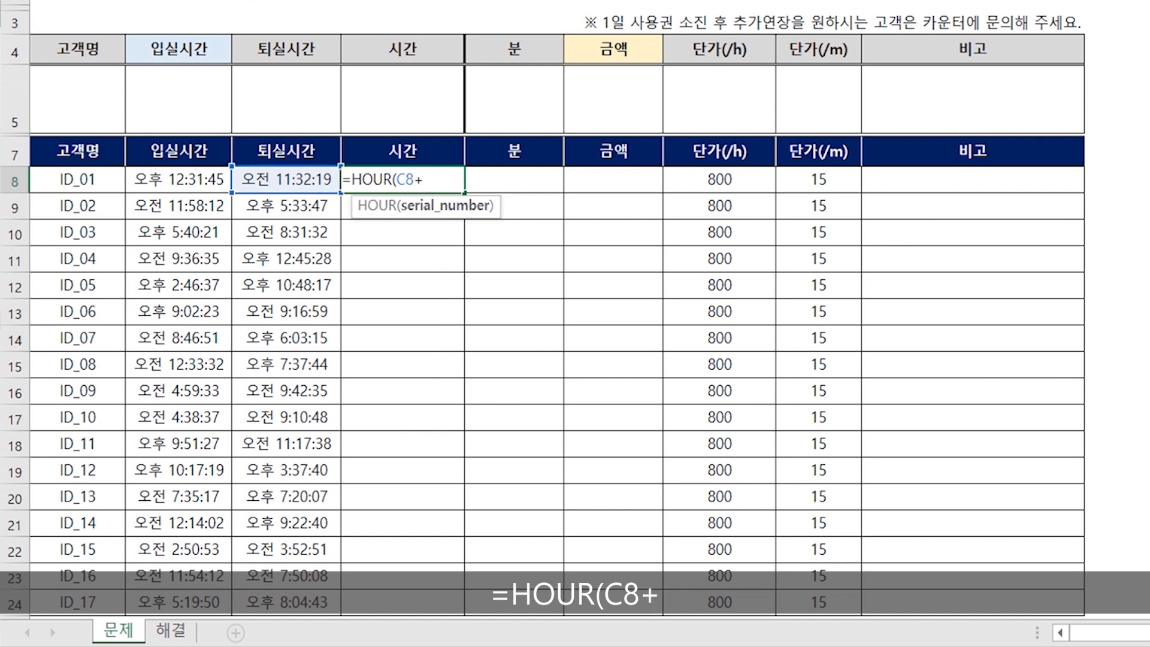
text(IF()
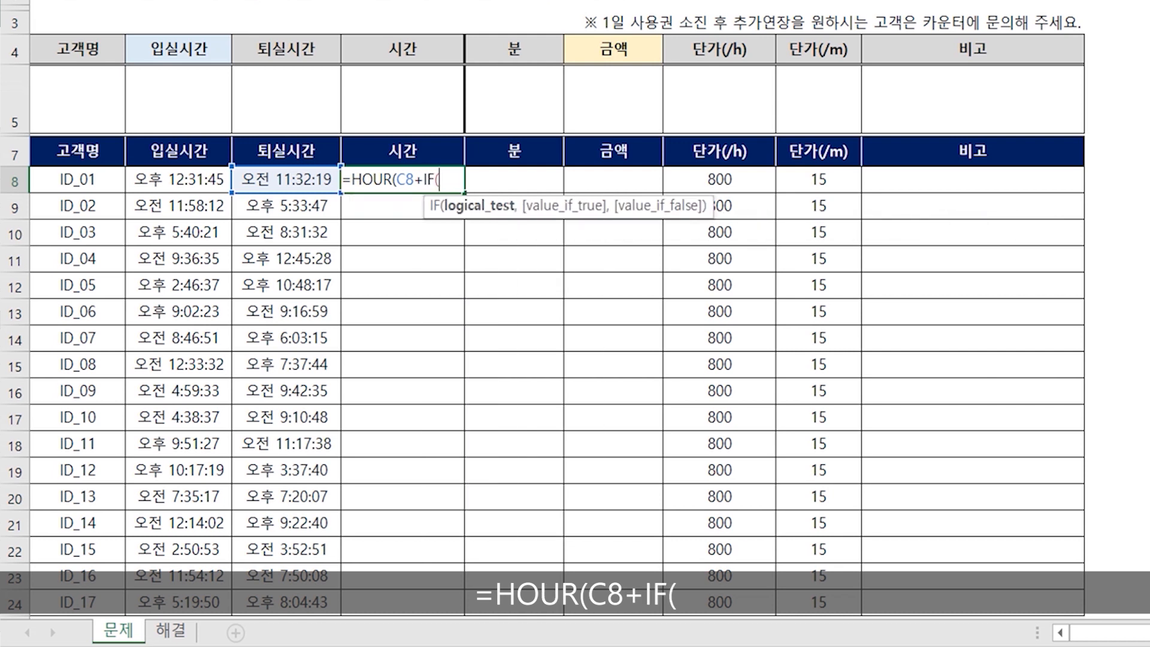
click(286, 179)
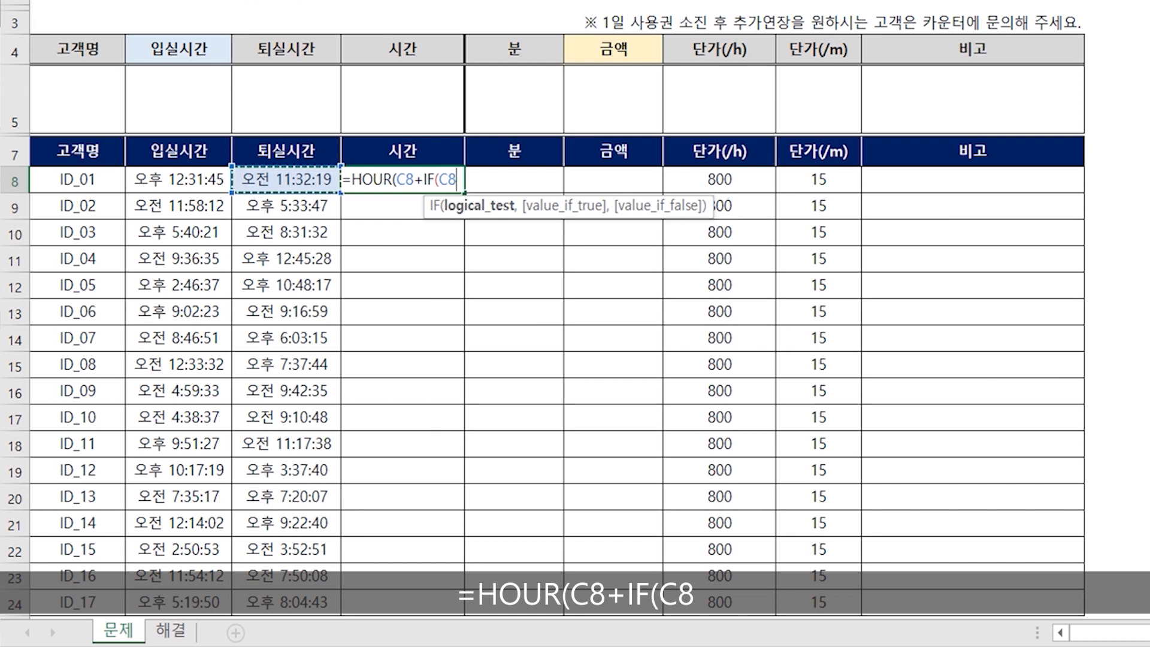
text(<)
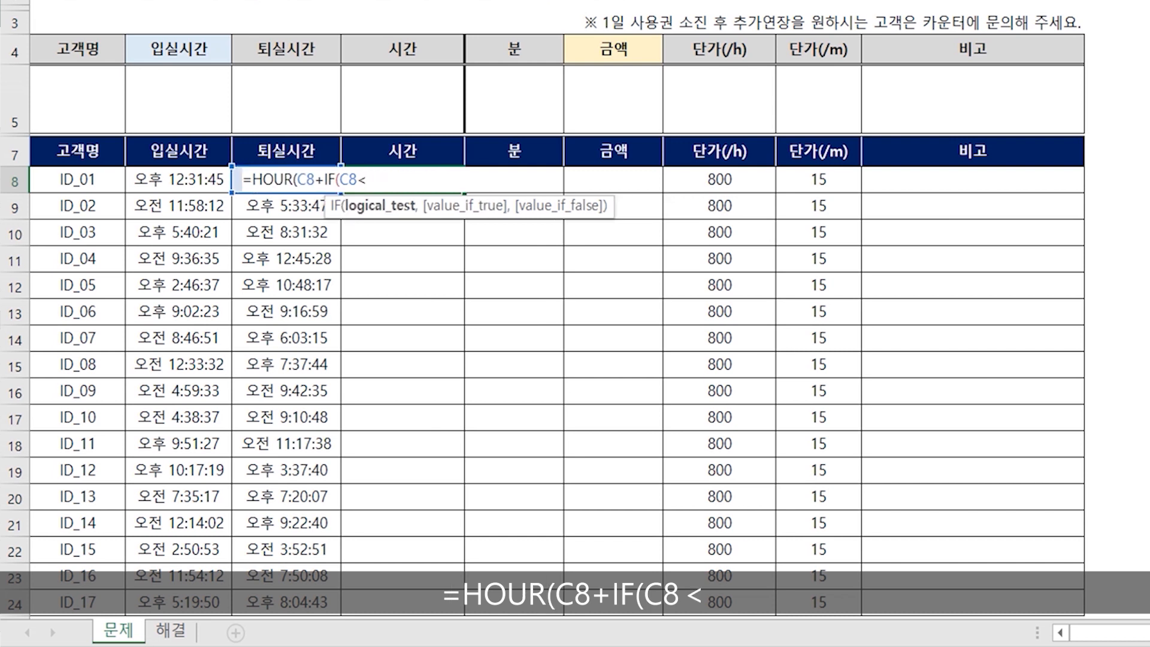
click(179, 179)
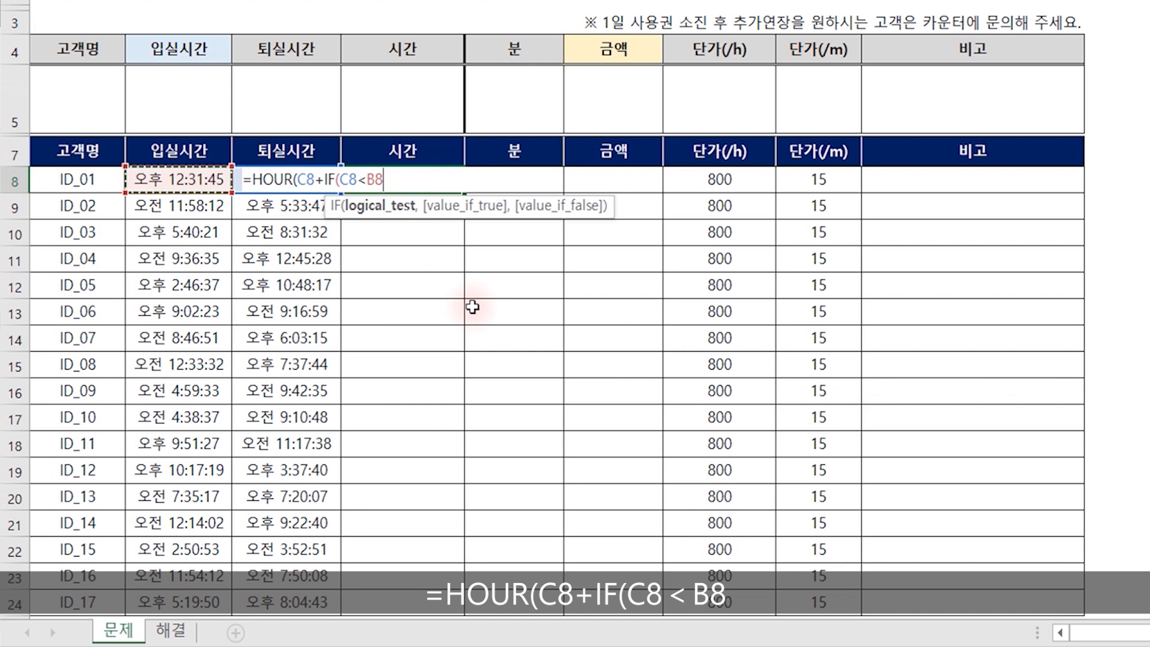
text(,1)
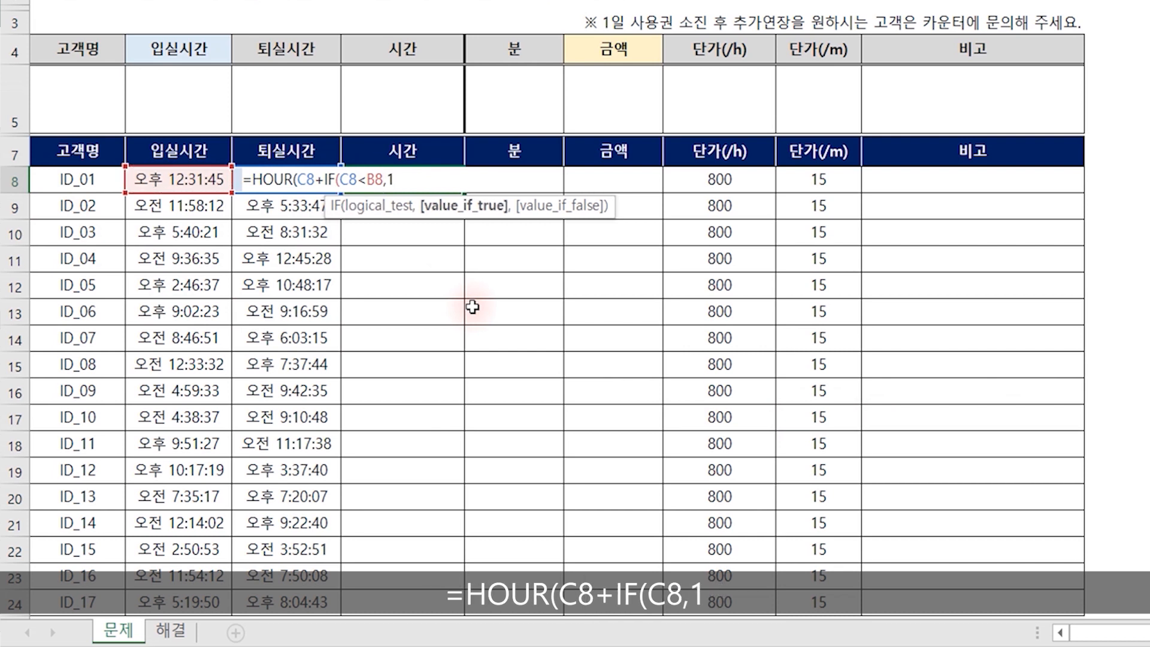
text(,)
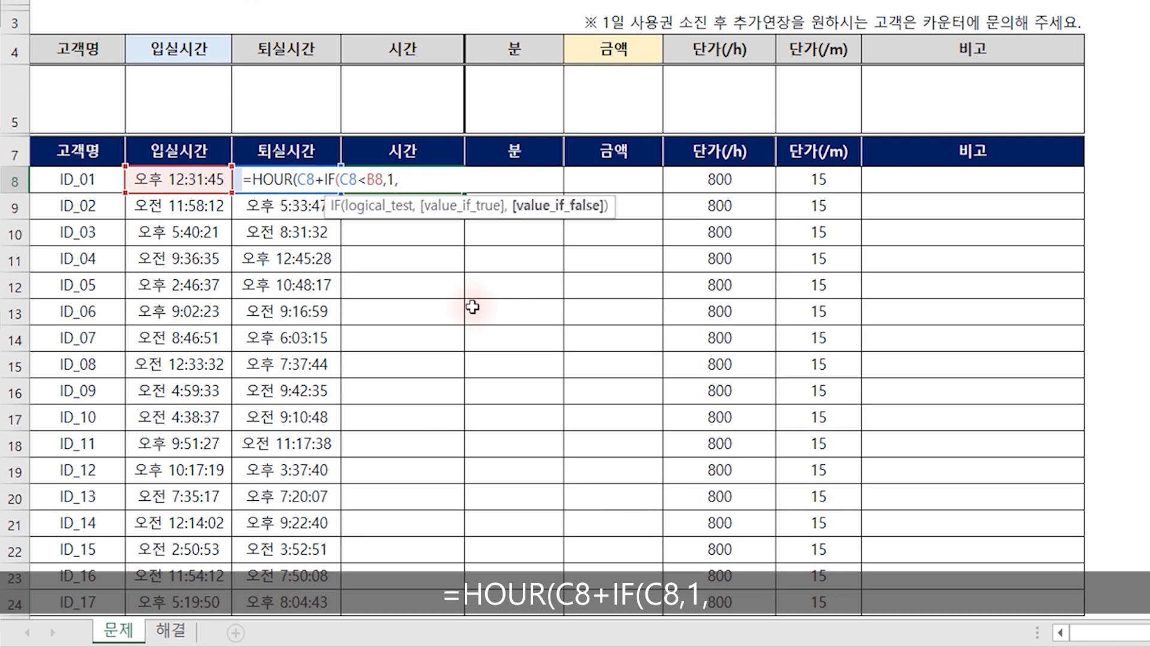
text(0)
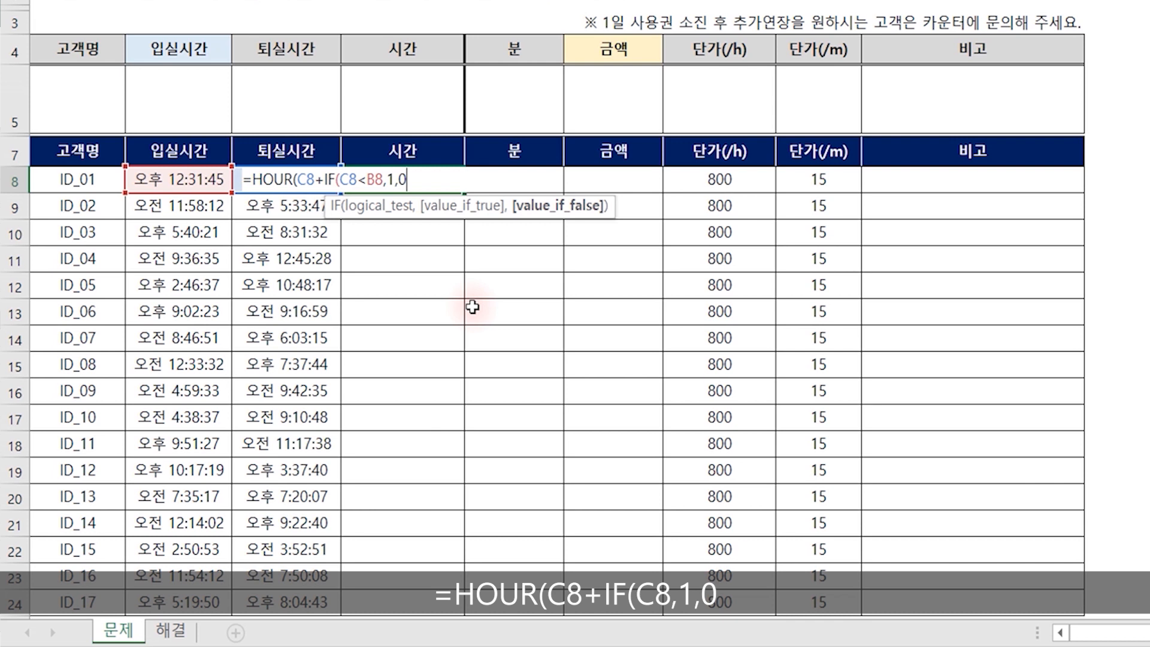
text())
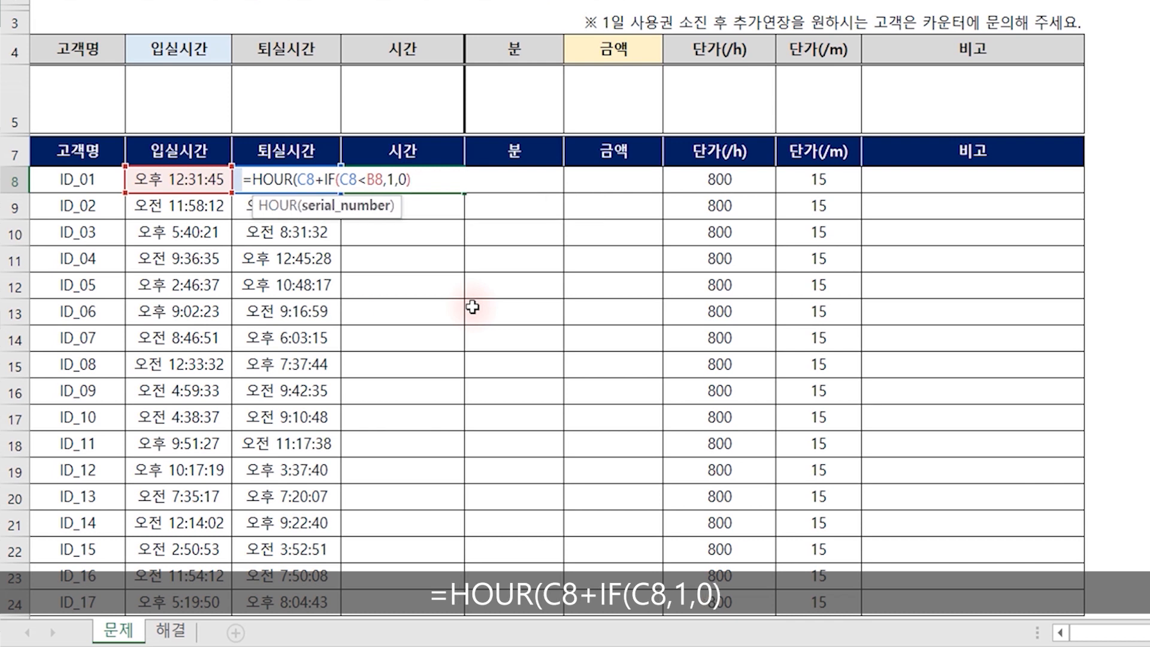
text(-)
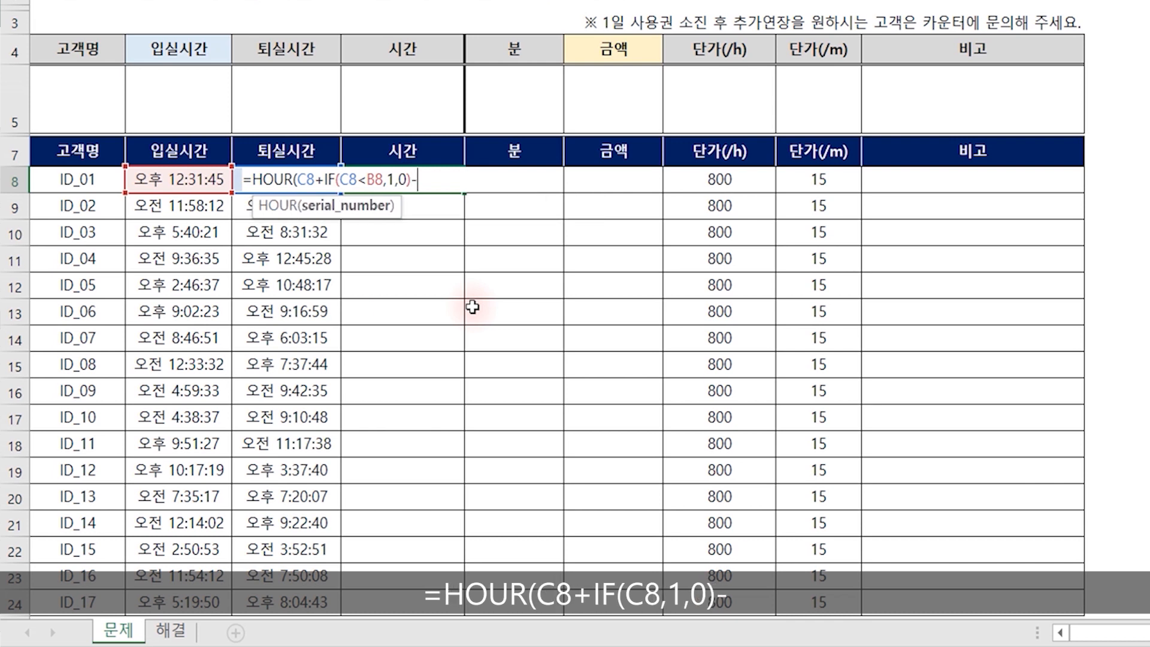
click(184, 175)
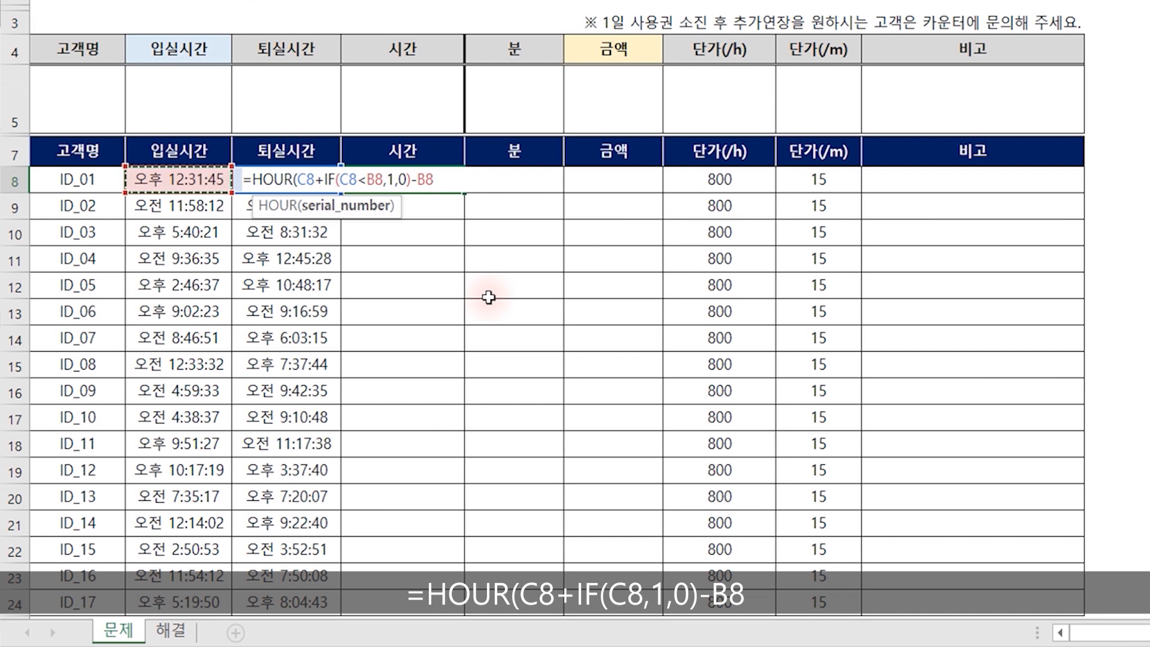
text())
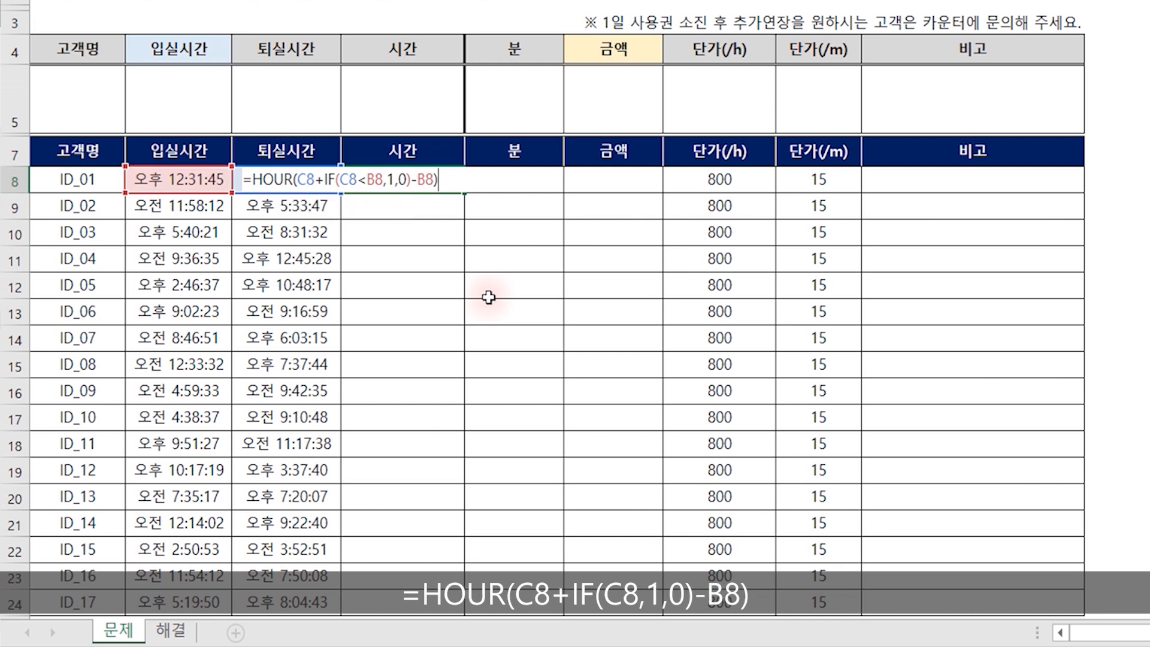
key(Return)
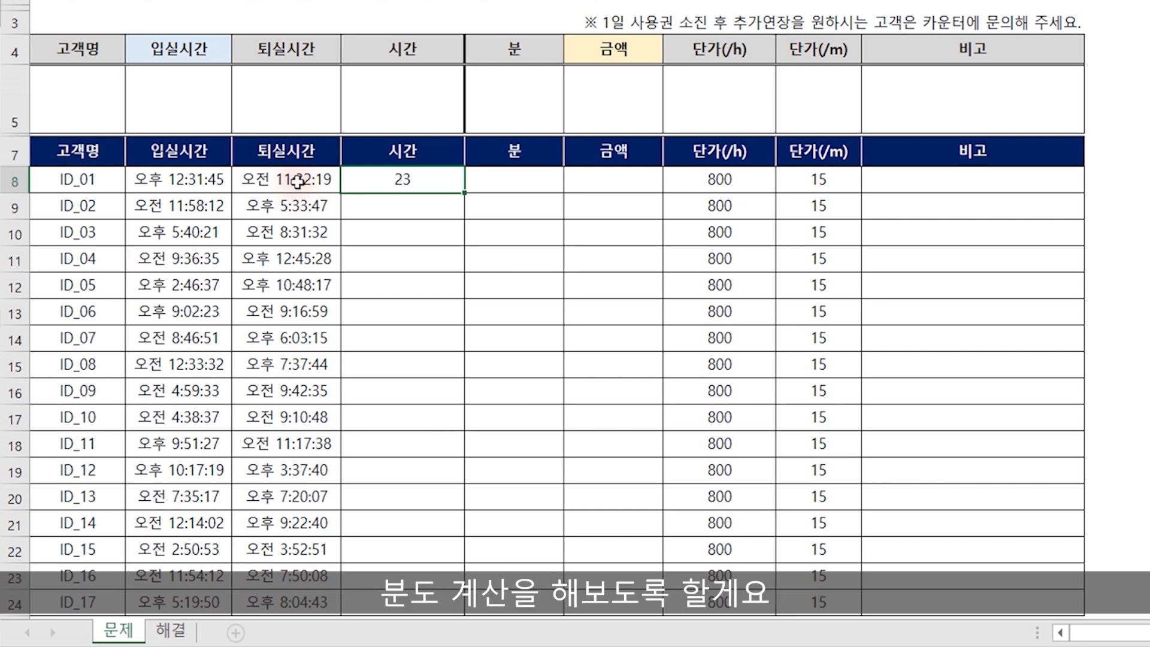
Copy the expression C8+IF(C8<B8,1,0)-B8 from inside the HOUR formula in D8, leaving that formula as it is
double_click(397, 177)
drag(298, 183, 434, 187)
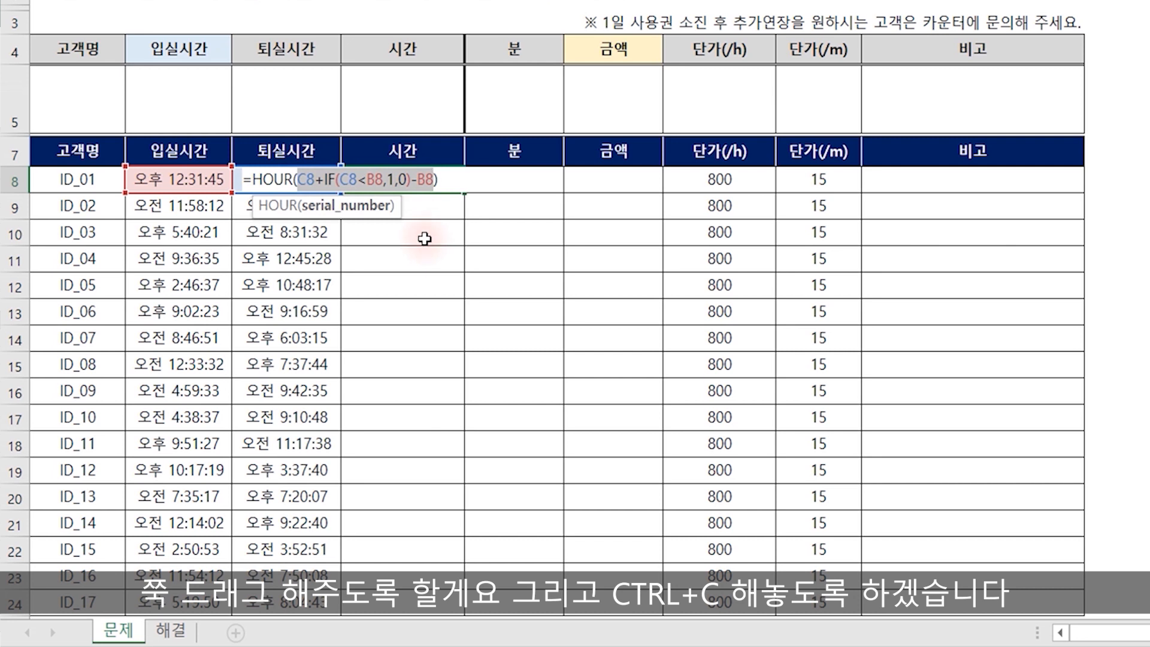
key(ctrl+c)
key(Escape)
Enter =MINUTE(C8+IF(C8<B8,1,0)-B8) in E8, reusing the copied expression as the argument
click(513, 180)
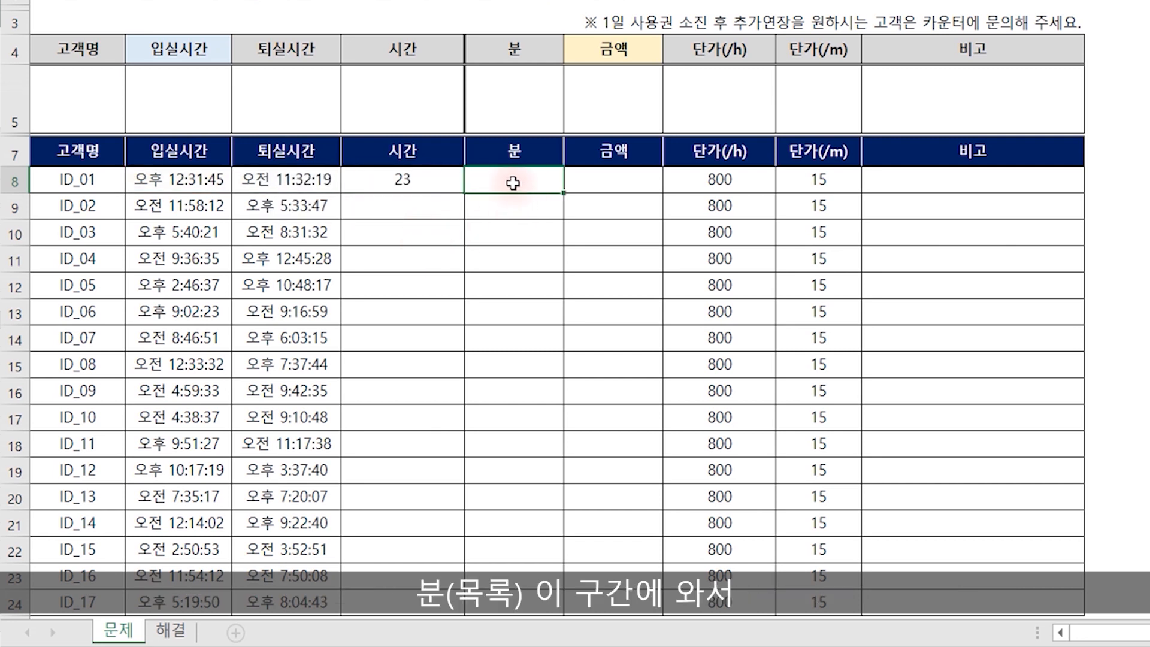
double_click(515, 181)
text(=MINU)
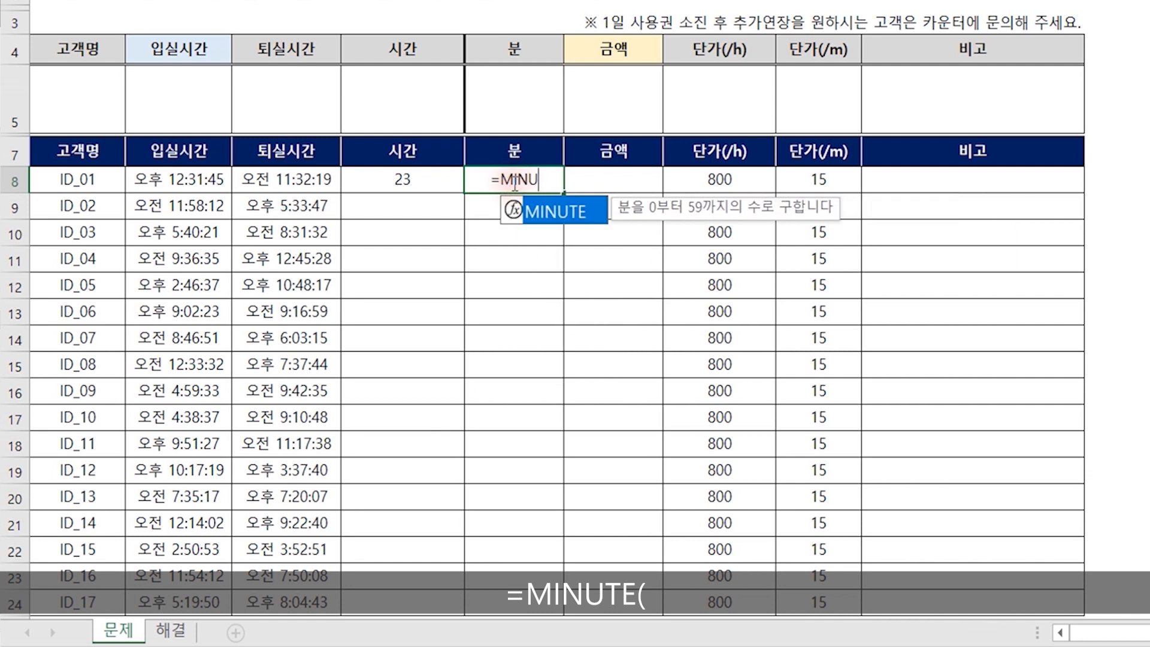
key(Tab)
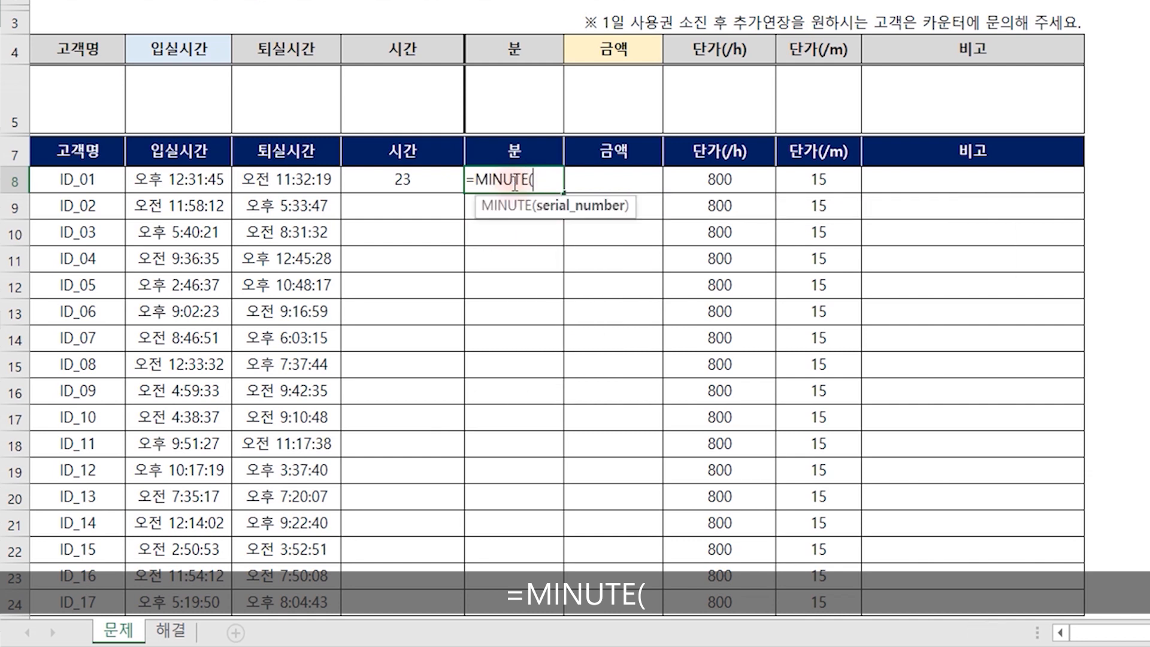
key(ctrl+v)
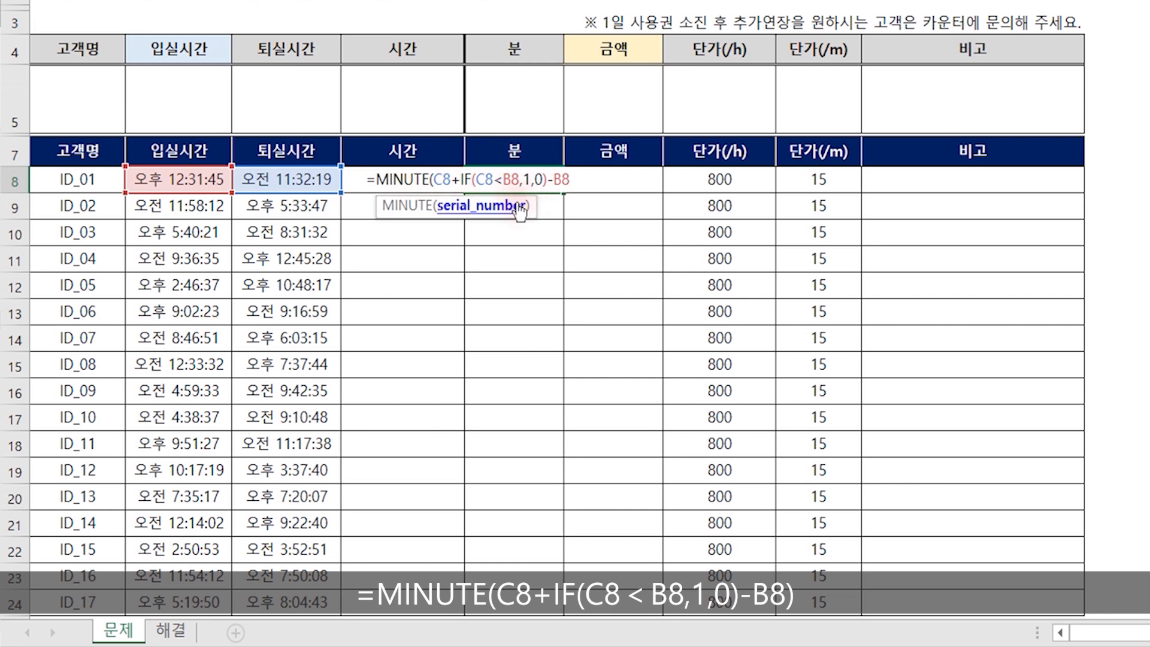
text())
key(Return)
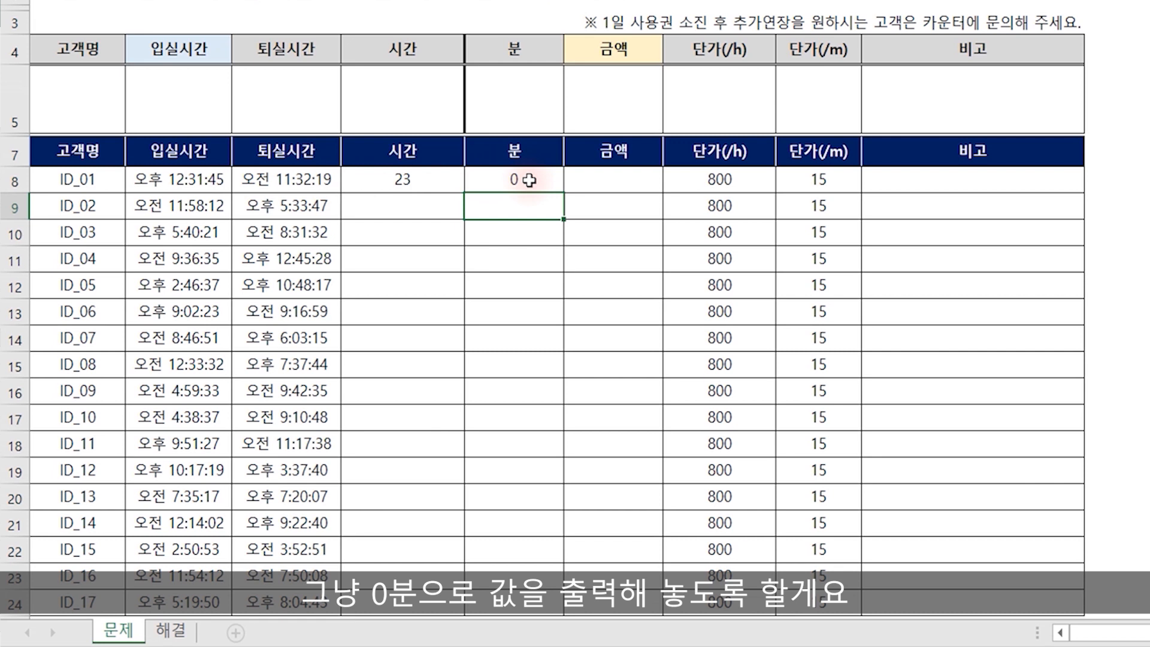
Fill the hour and minute formulas from D8:E8 down the remaining customer rows and check the usage time of ID_06
drag(411, 180, 506, 181)
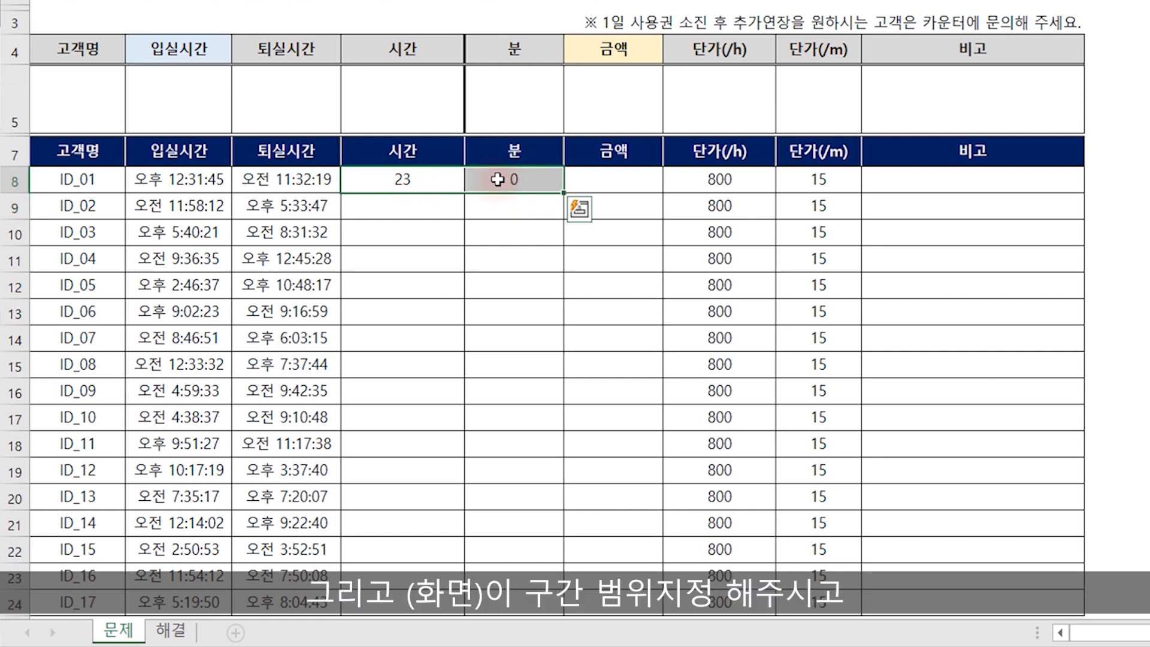
double_click(564, 192)
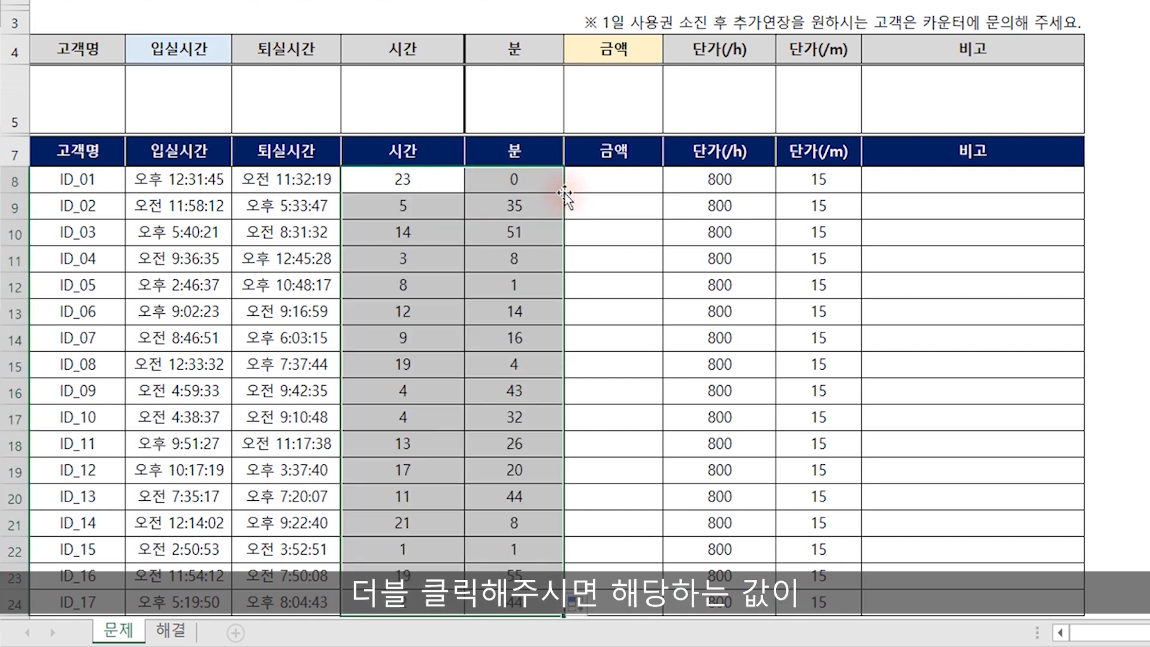
click(523, 399)
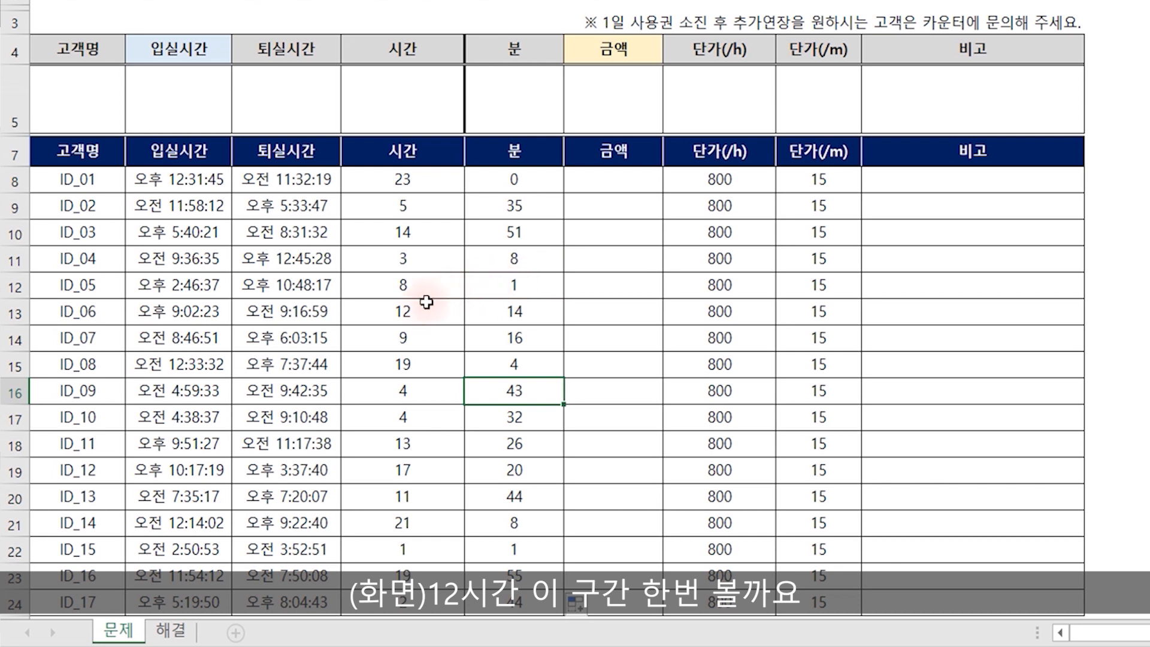
click(386, 307)
click(203, 311)
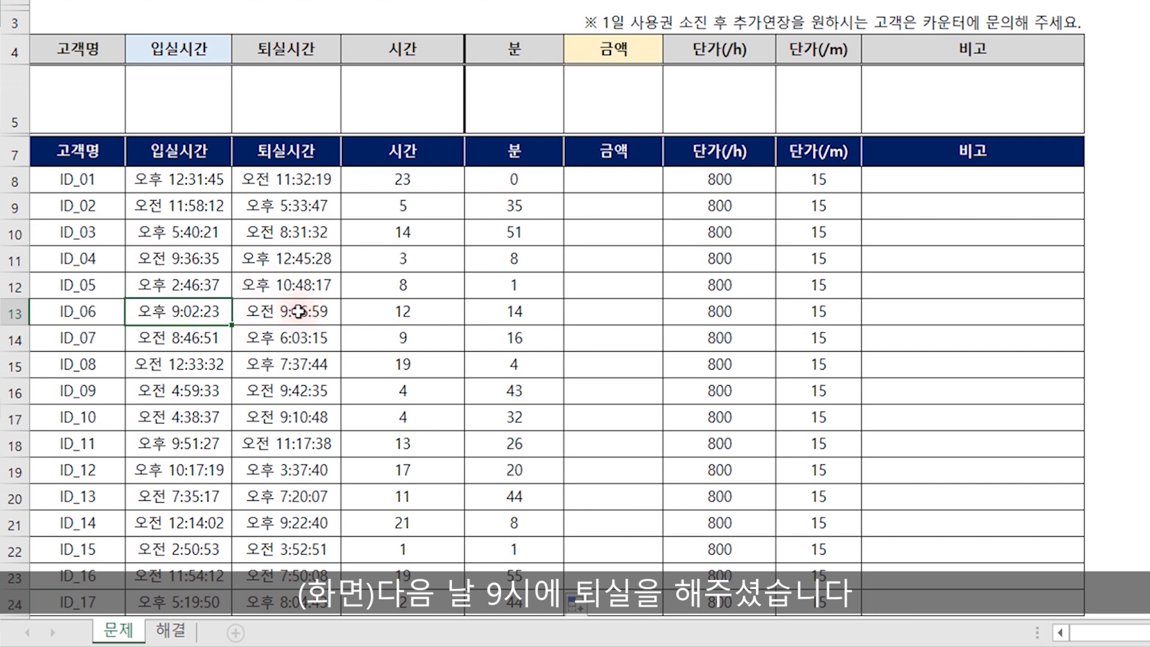
click(422, 313)
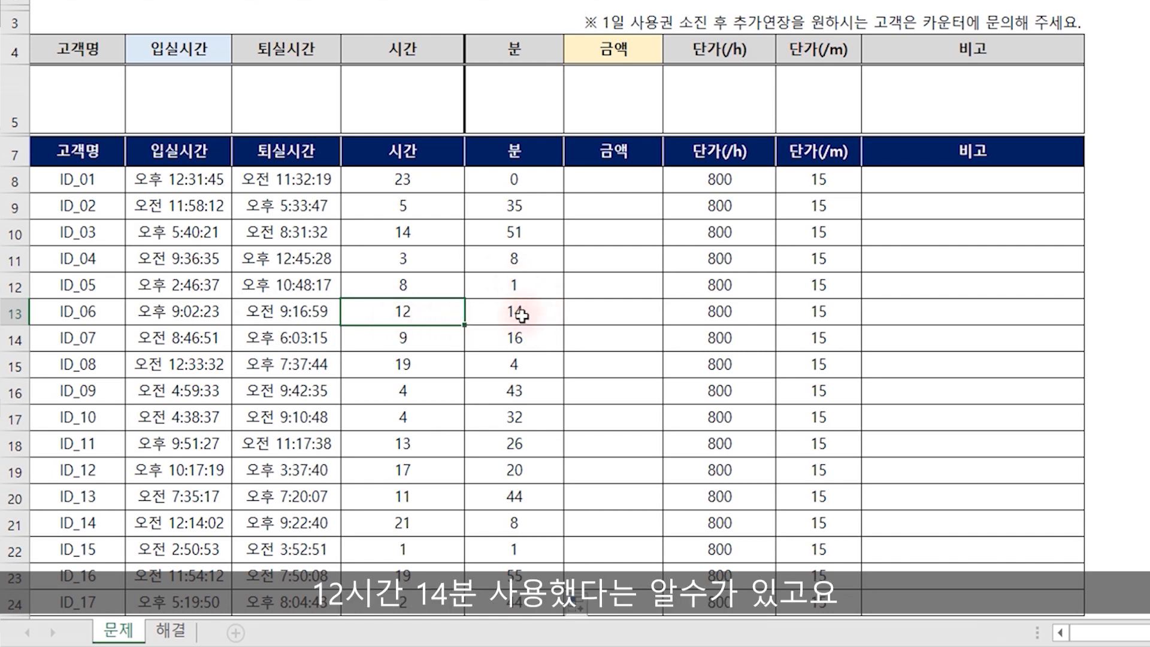
click(620, 181)
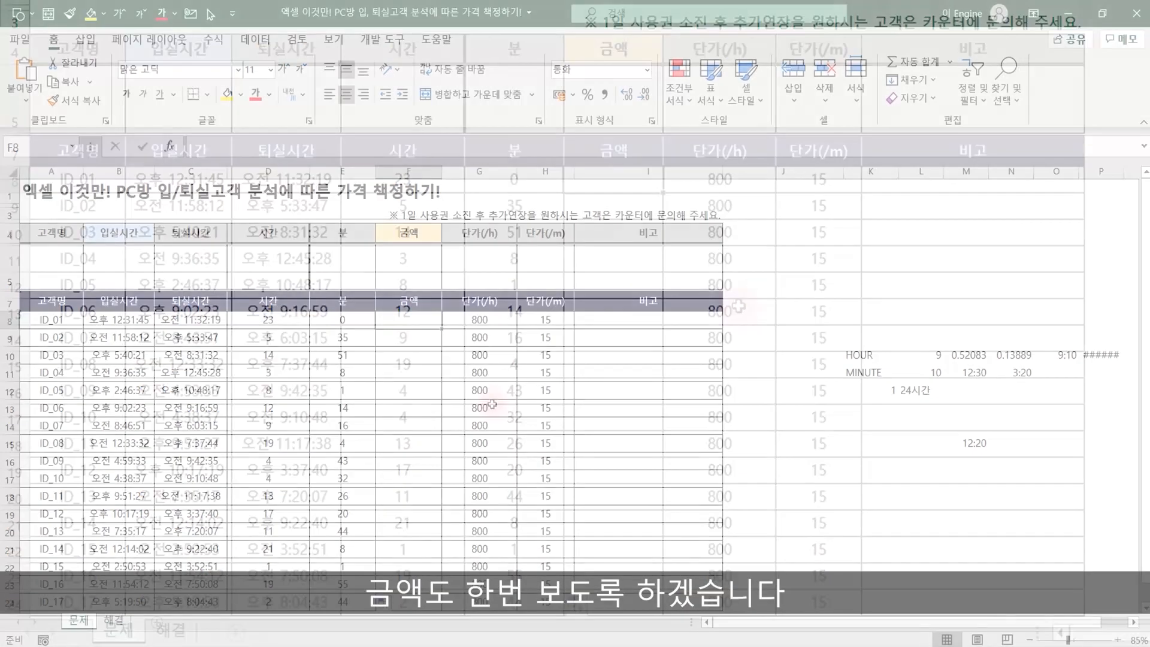
click(268, 322)
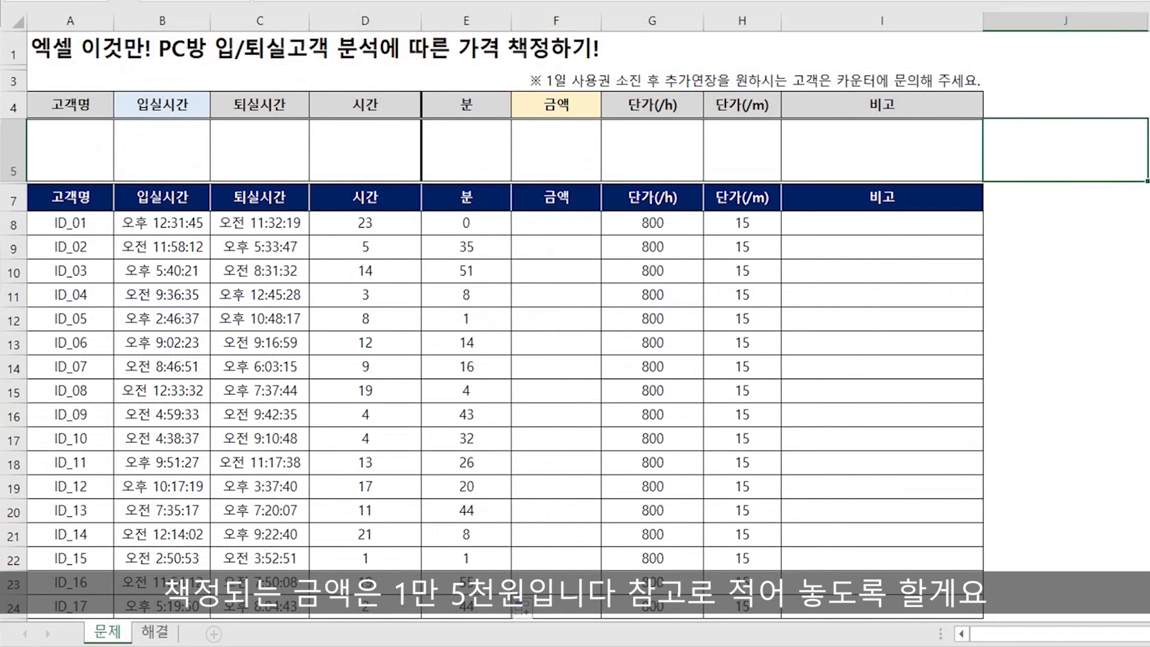
Add a day-pass price beside the header table, with the label 1일 사용권 in J4 and 15000 in J5
click(1066, 105)
text(1)
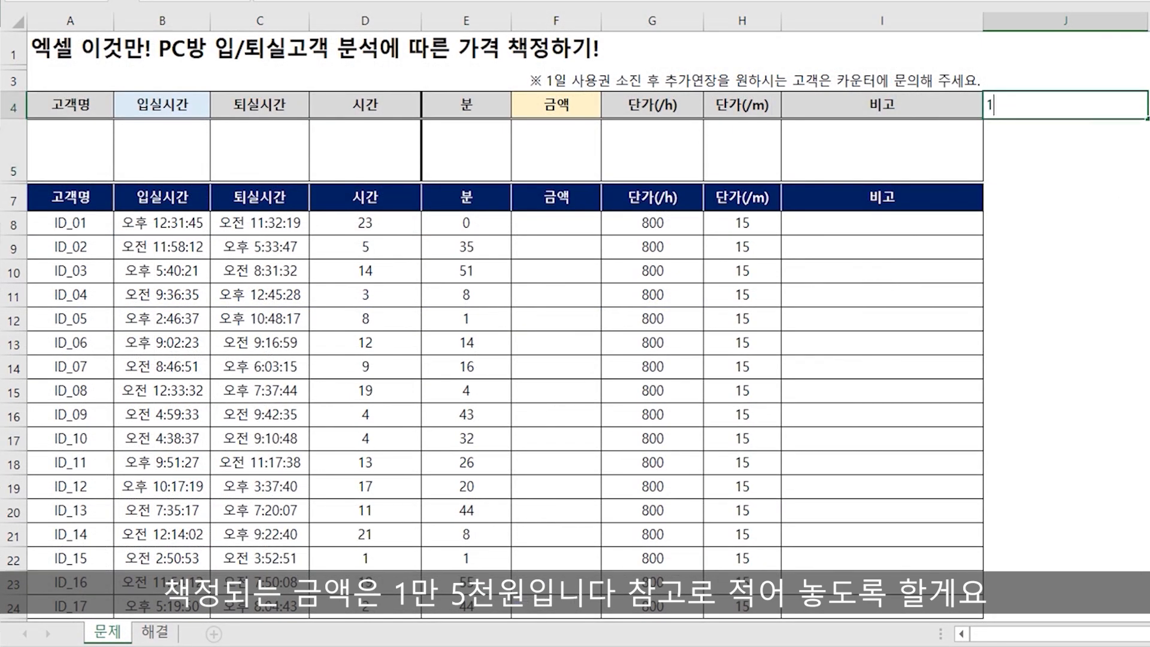
text(일 사용권)
key(Return)
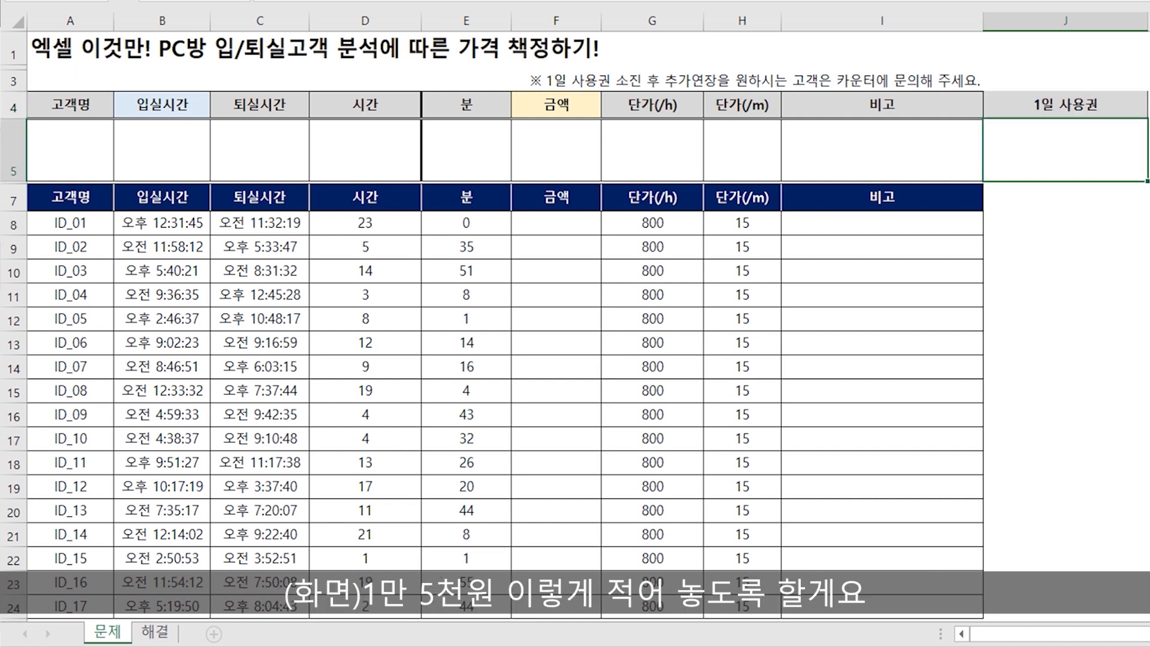
text(15000)
key(Return)
key(Up)
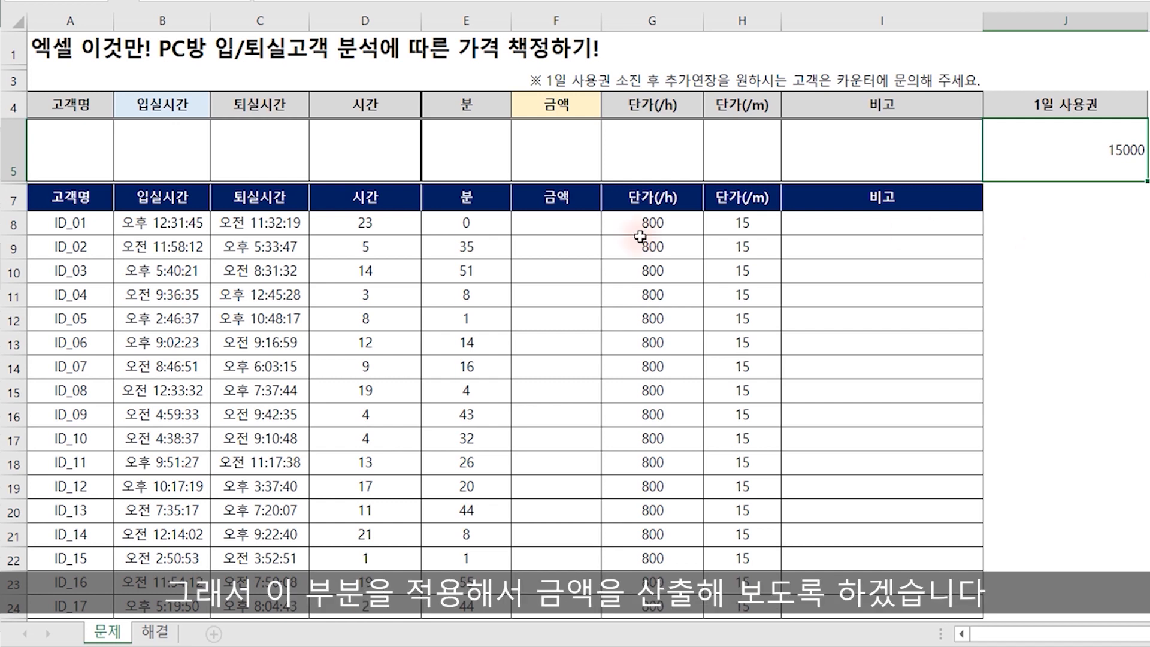
Start the charge formula in F8 with =IF(I8="1일 사용권",15000, so day-pass customers are billed the fixed price
click(591, 226)
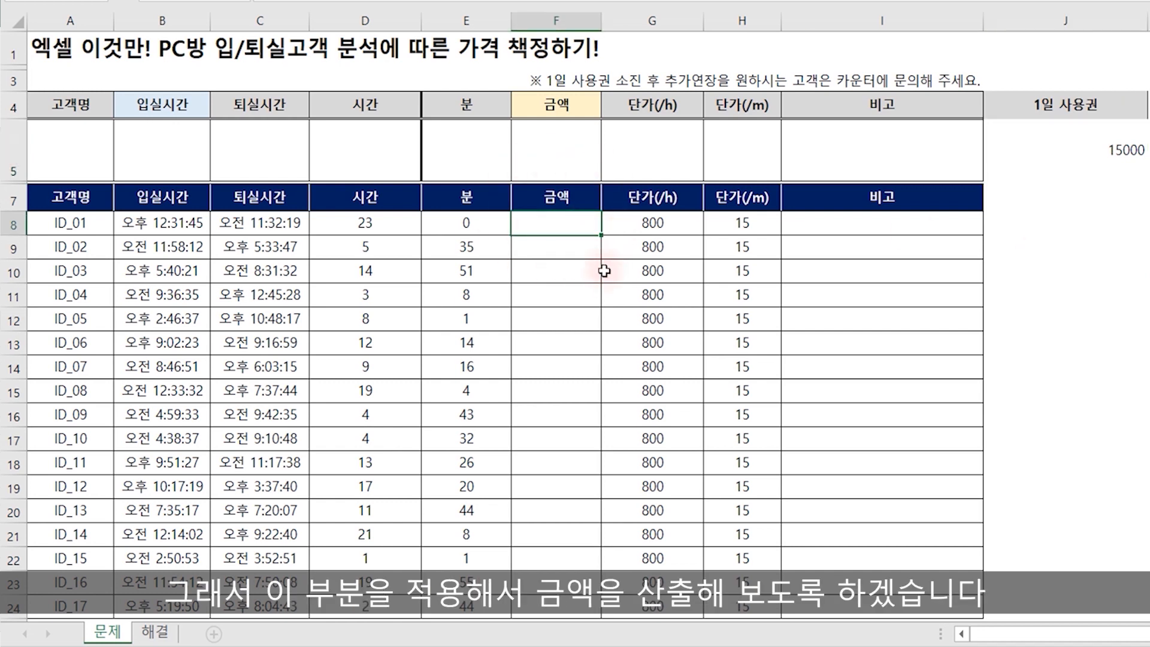
text(=)
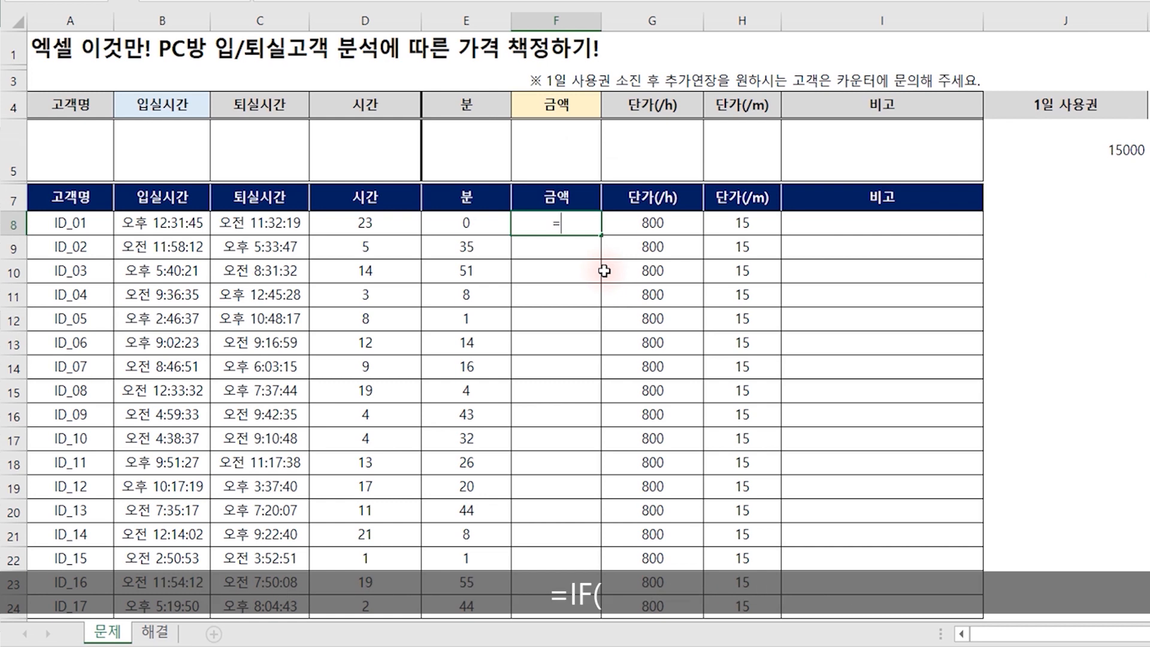
text(IF()
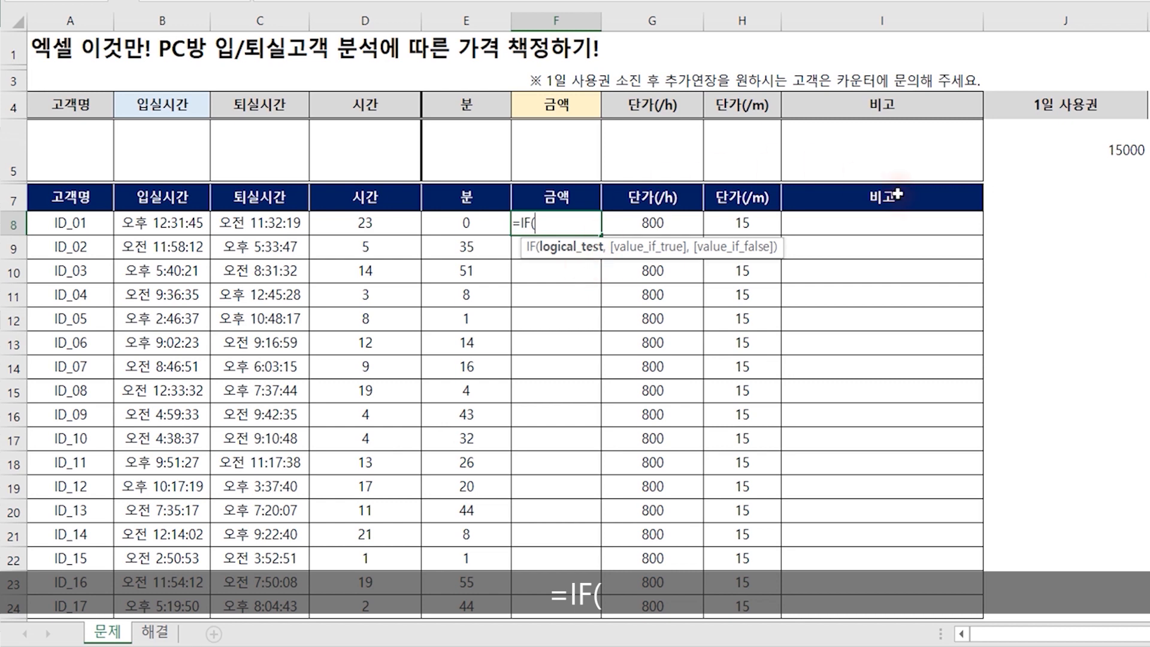
click(872, 227)
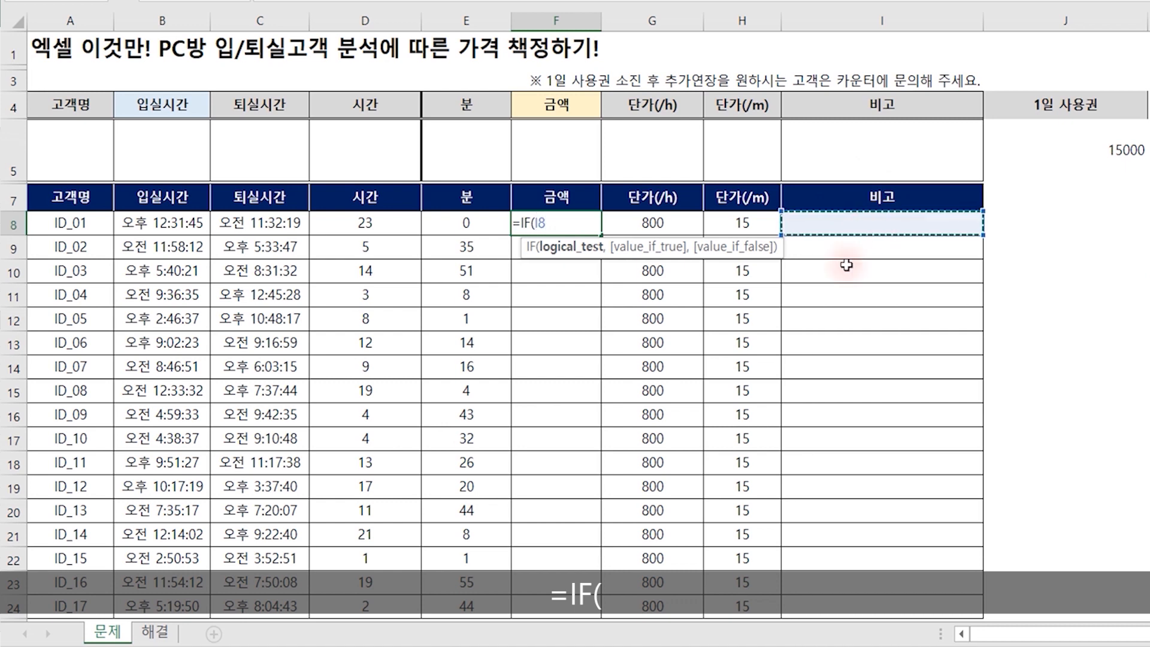
text(=)
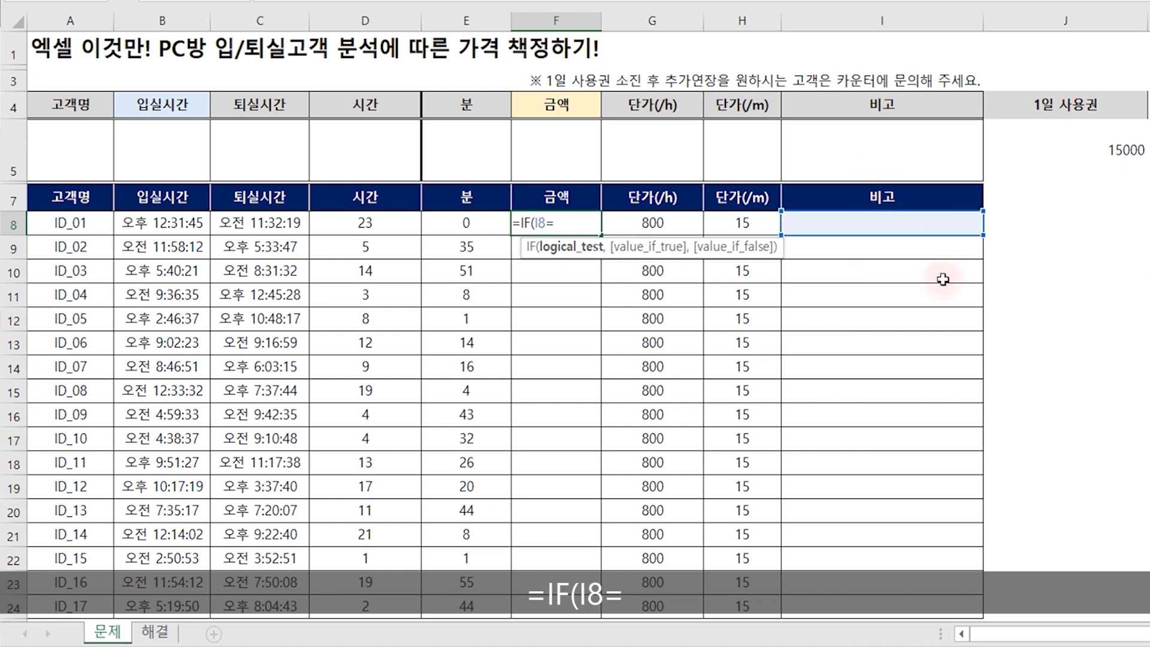
text("1일 )
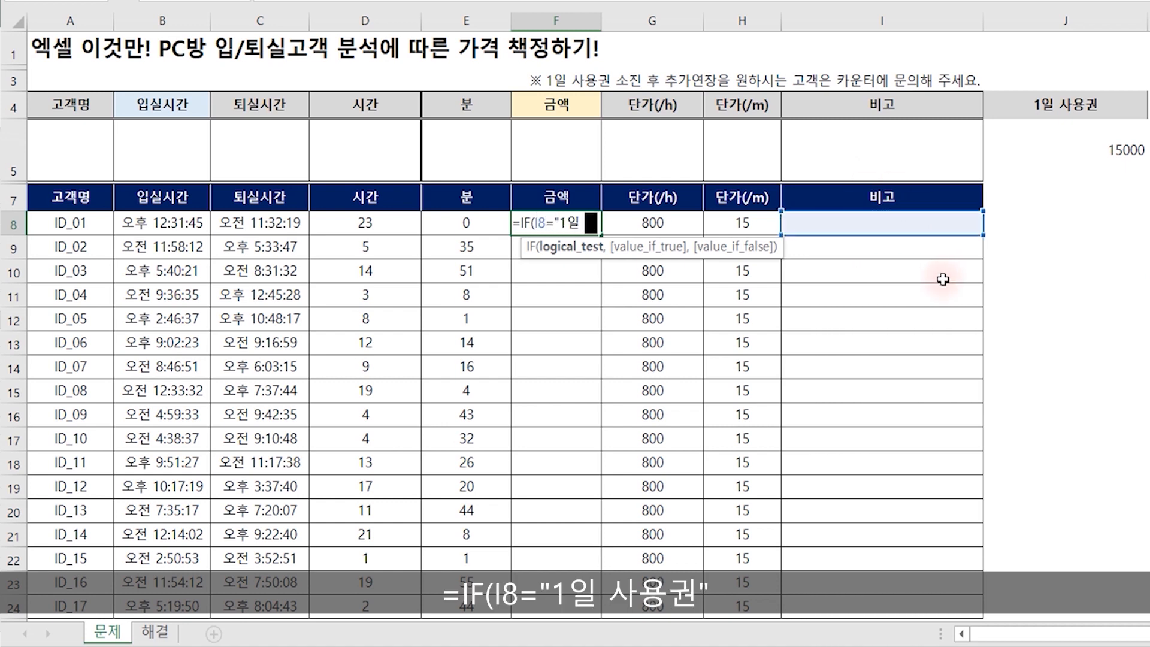
text(사용권")
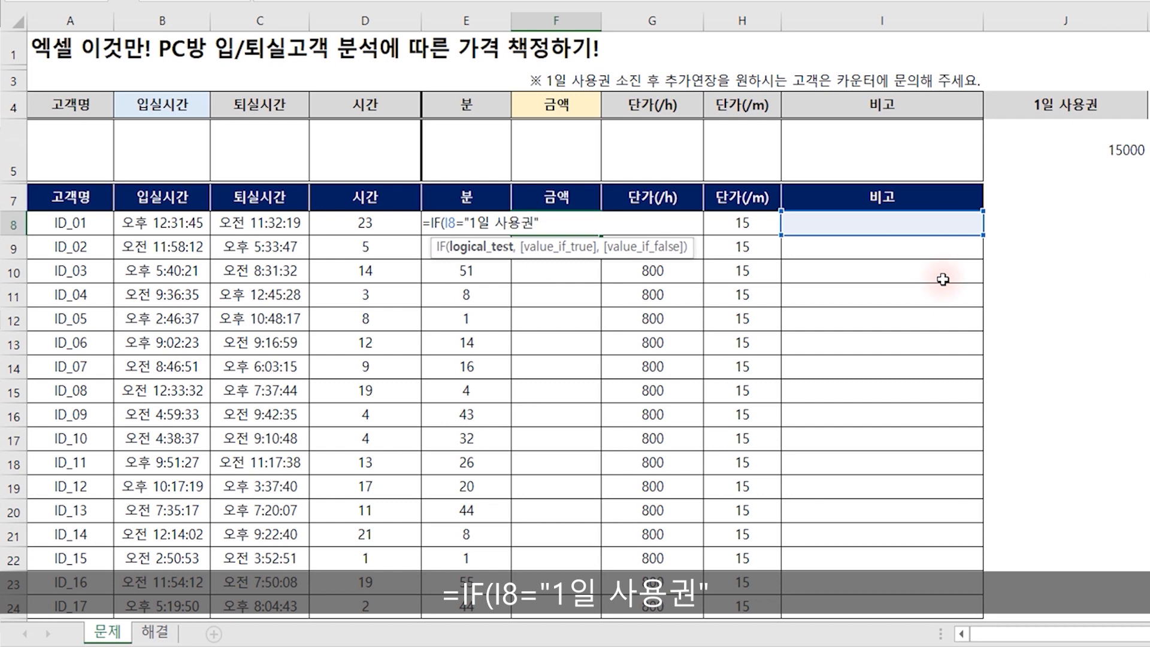
text(,)
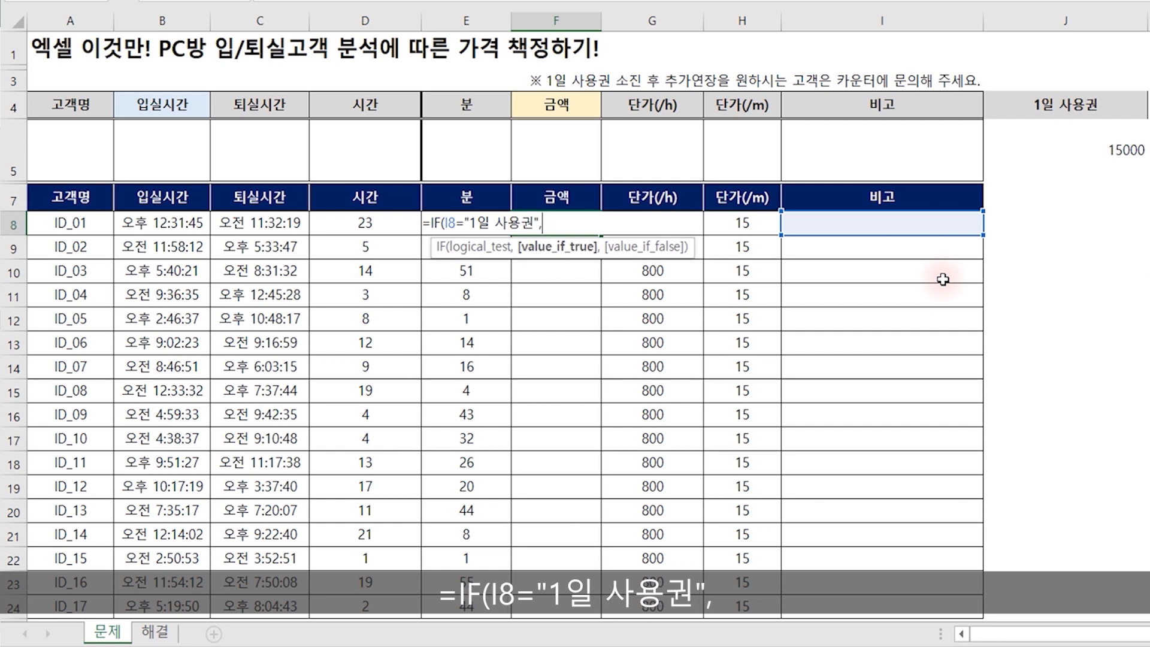
text(1)
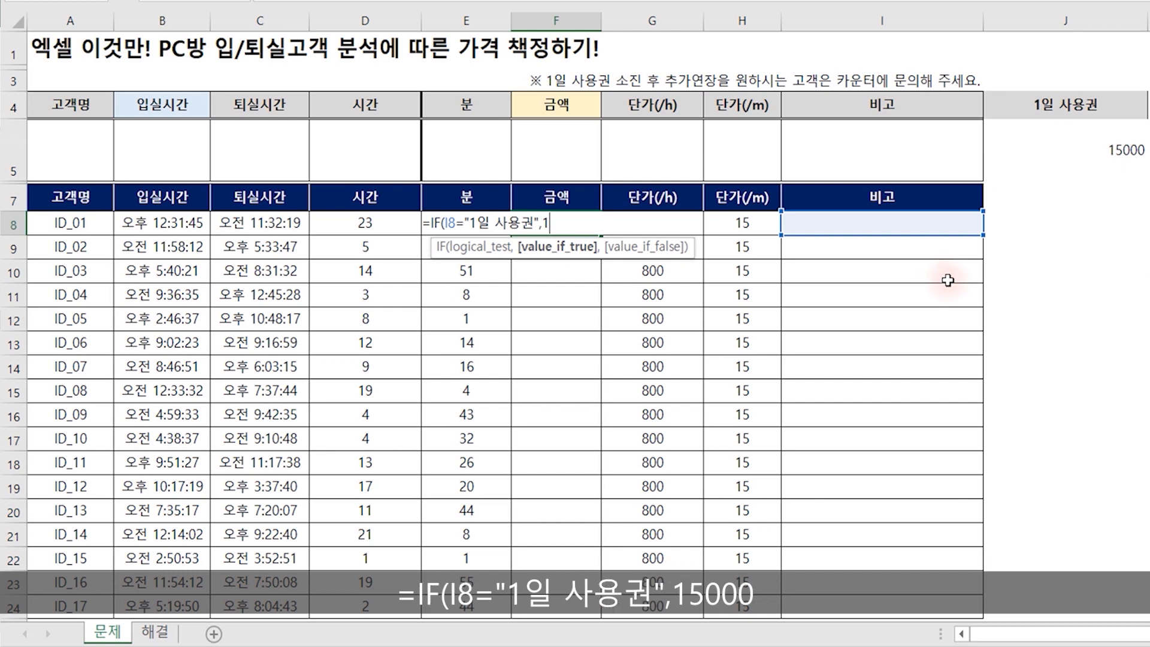
text(5000,)
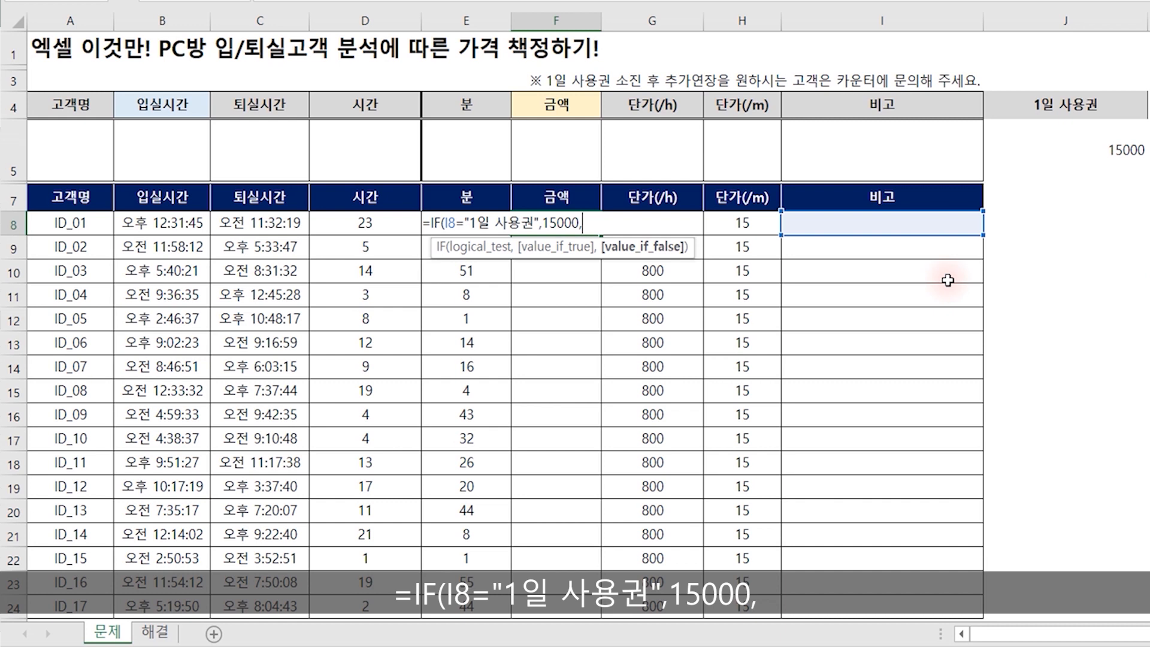
Complete the F8 charge formula with D8*G8+E8*H8 as the value for customers without a day pass
click(352, 223)
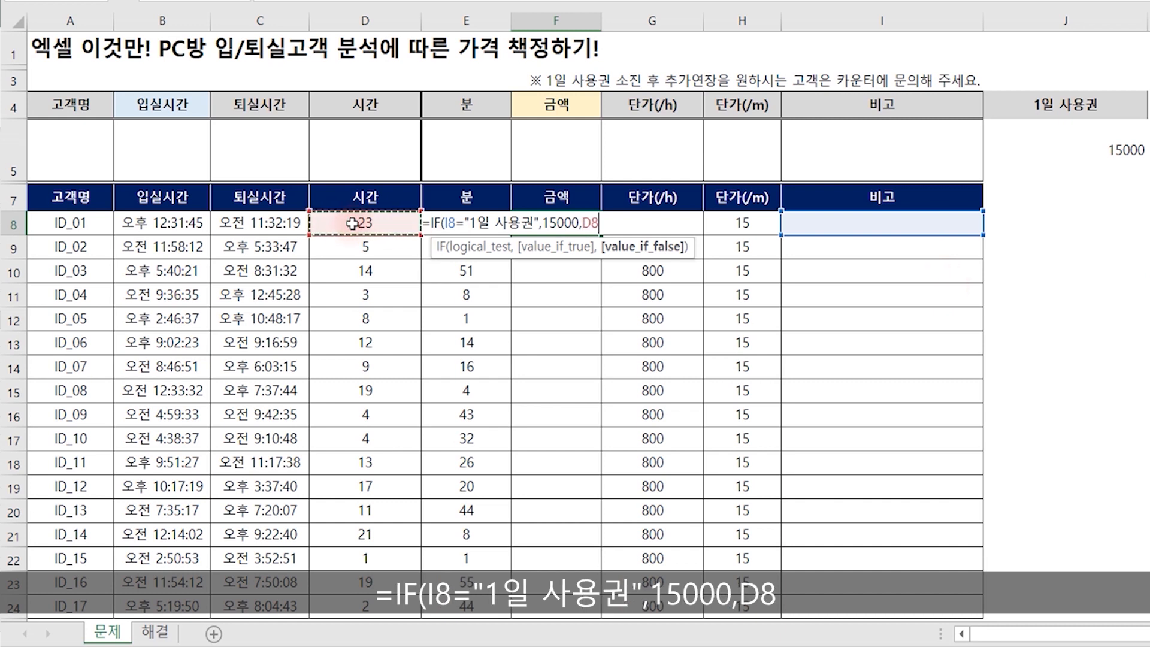
text(*)
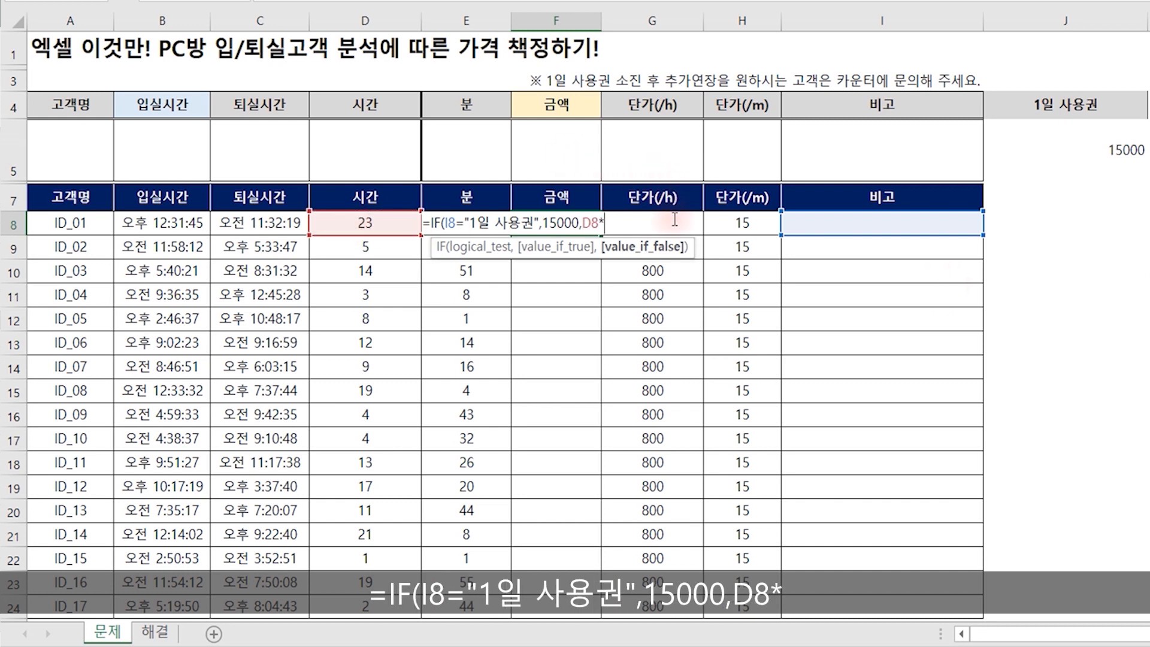
click(674, 219)
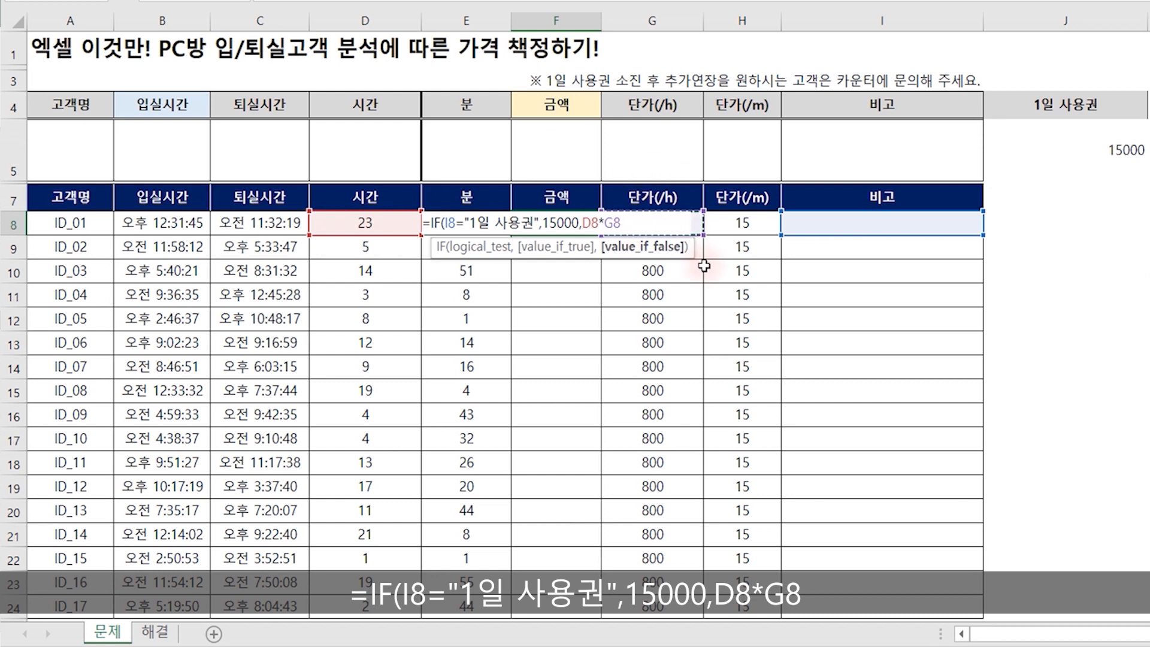
text(+)
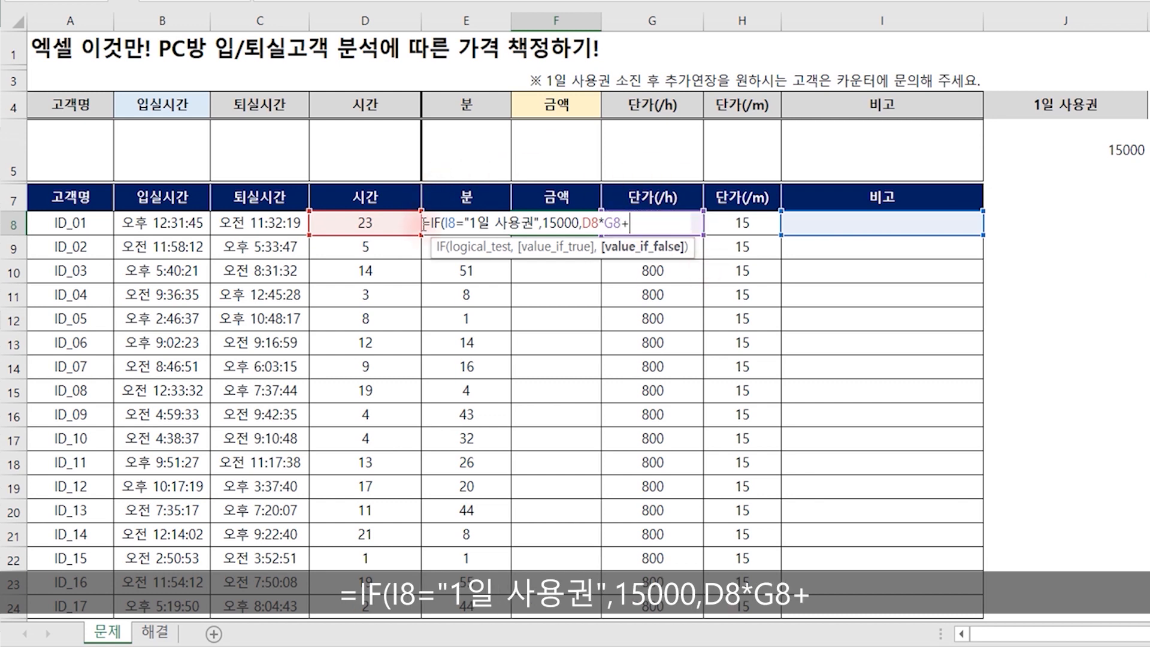
click(479, 225)
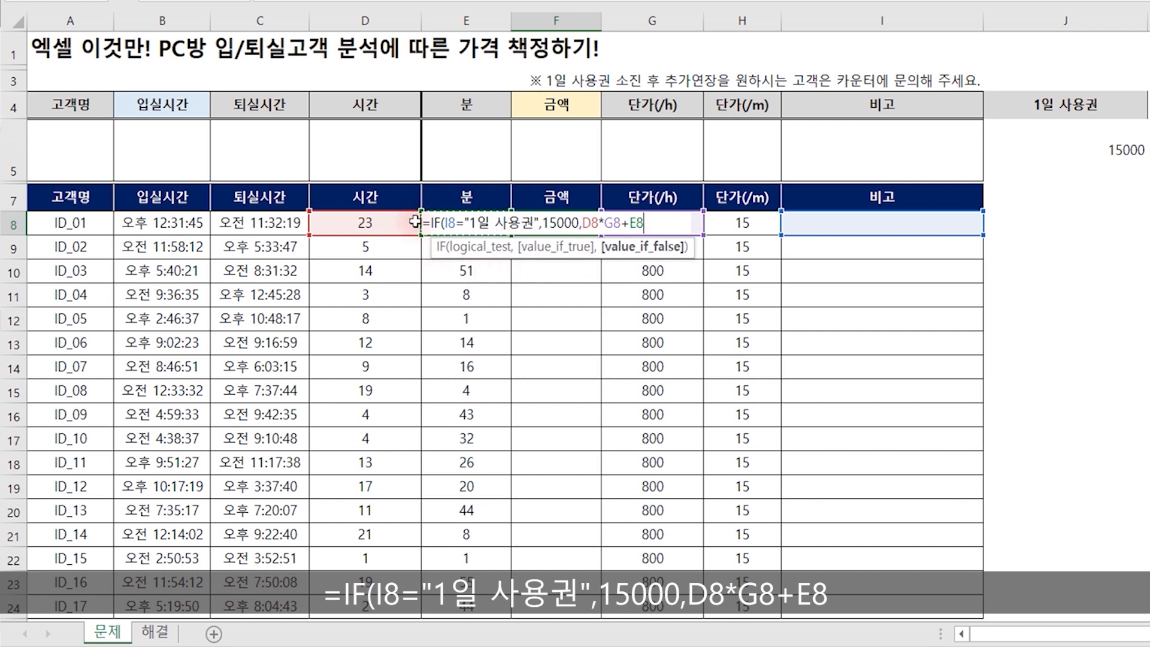
text(*)
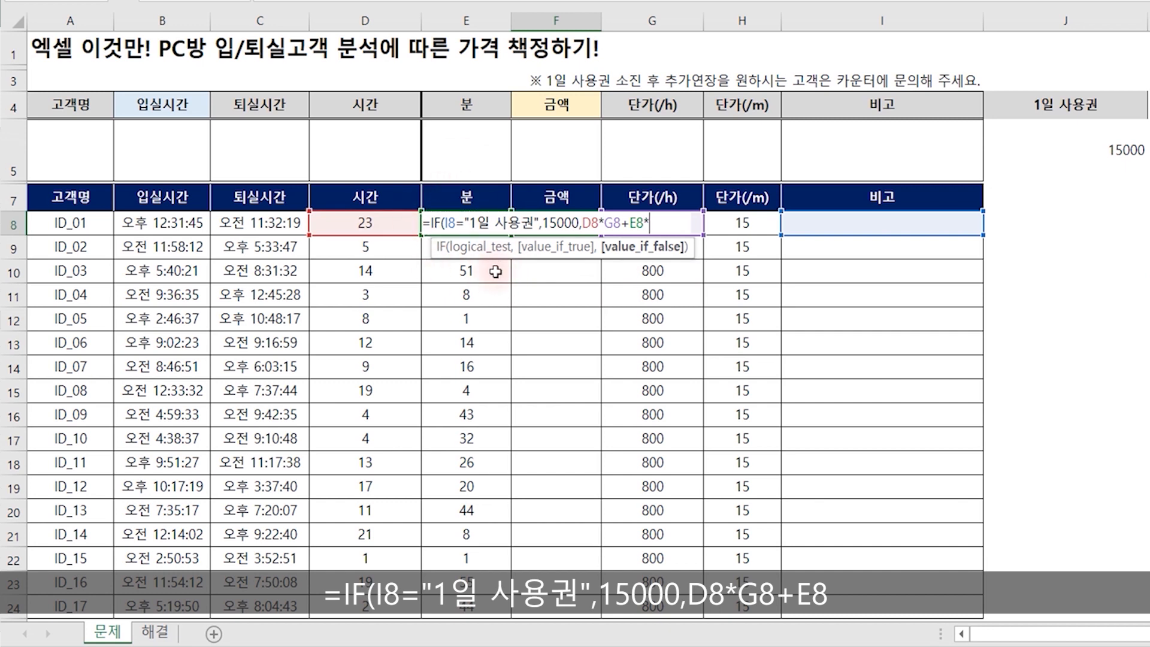
click(744, 223)
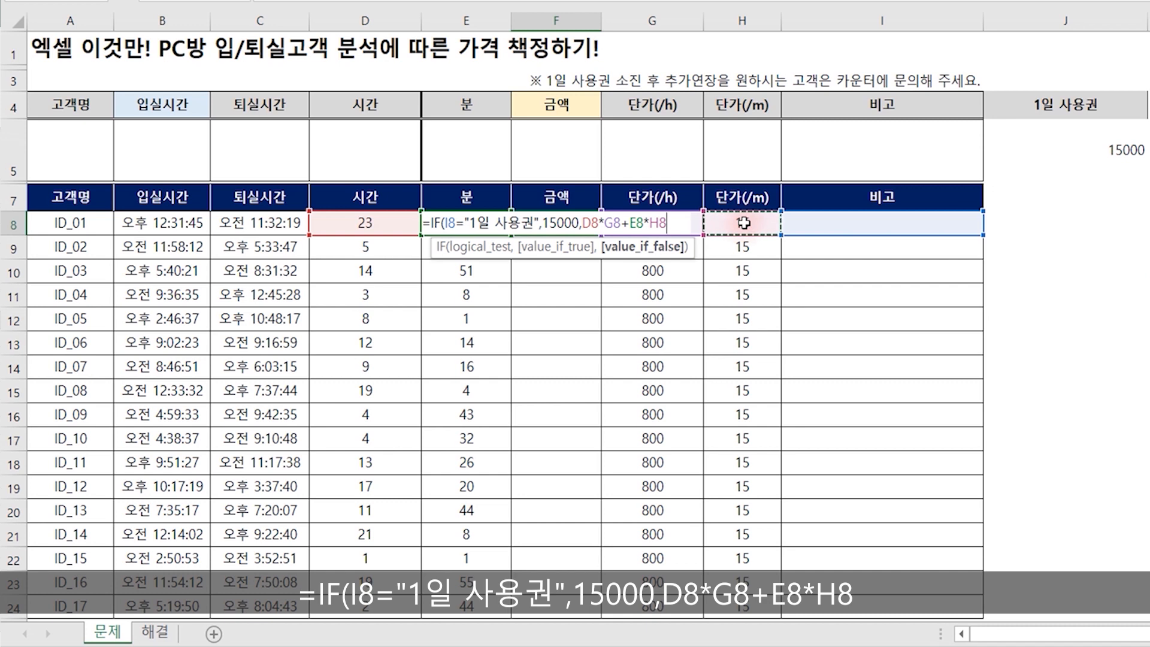
text())
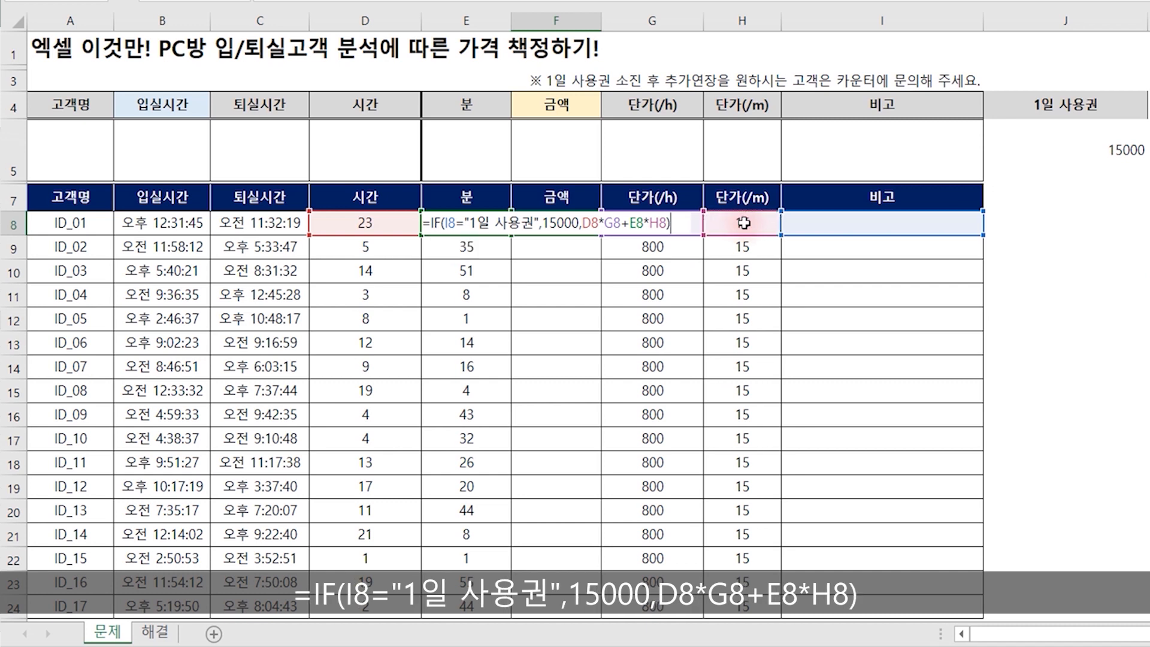
key(Return)
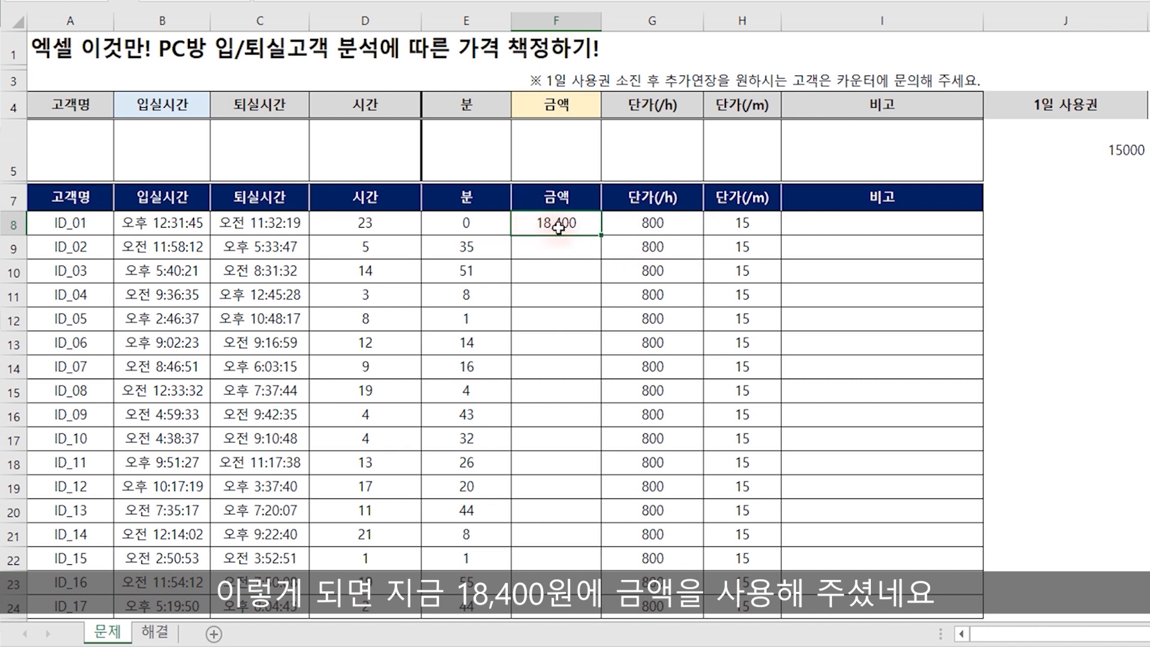
Set the 비고 entry of ID_01 to 1일 사용권 and fill the F8 charge formula down the remaining customer rows
click(827, 224)
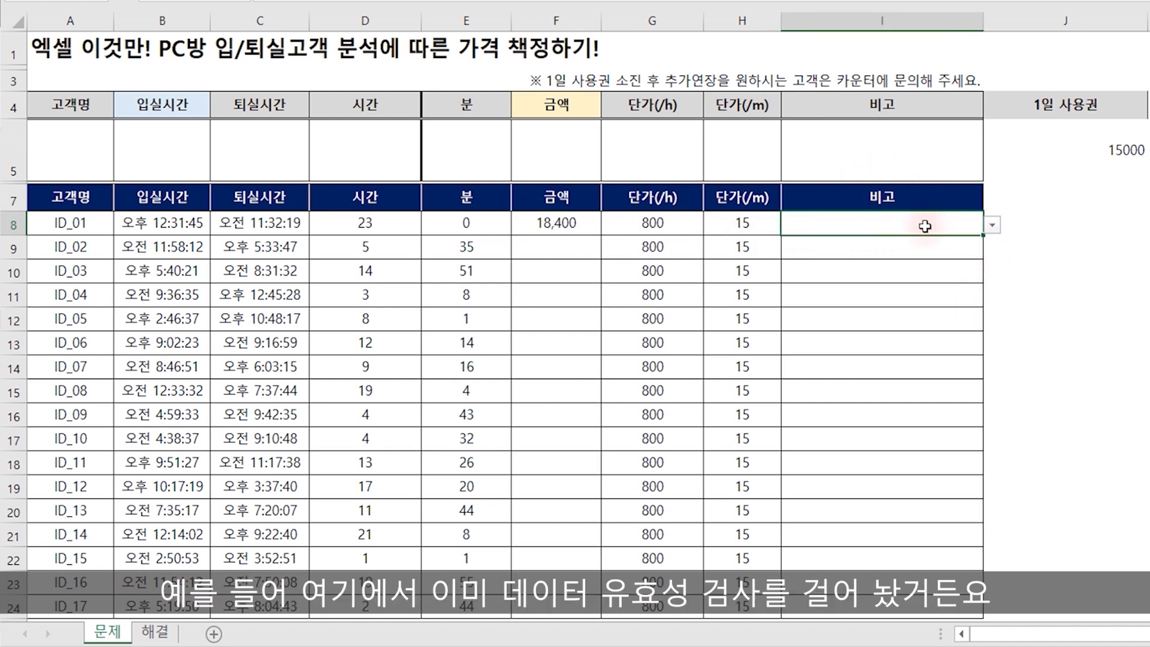
click(992, 225)
click(845, 240)
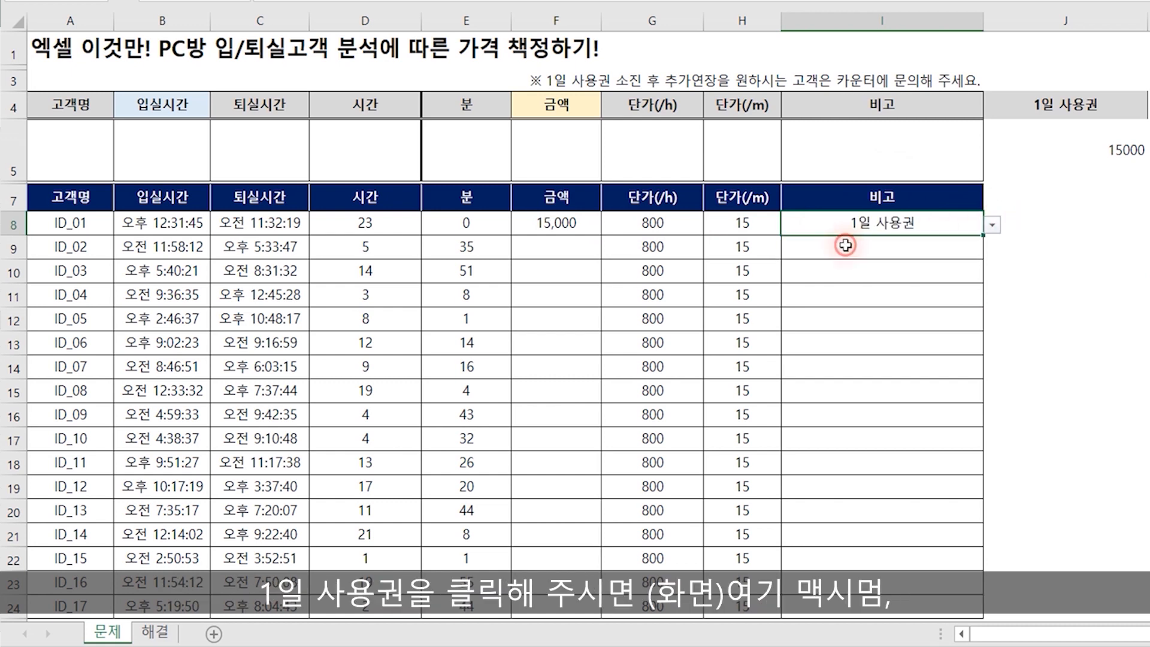
click(580, 224)
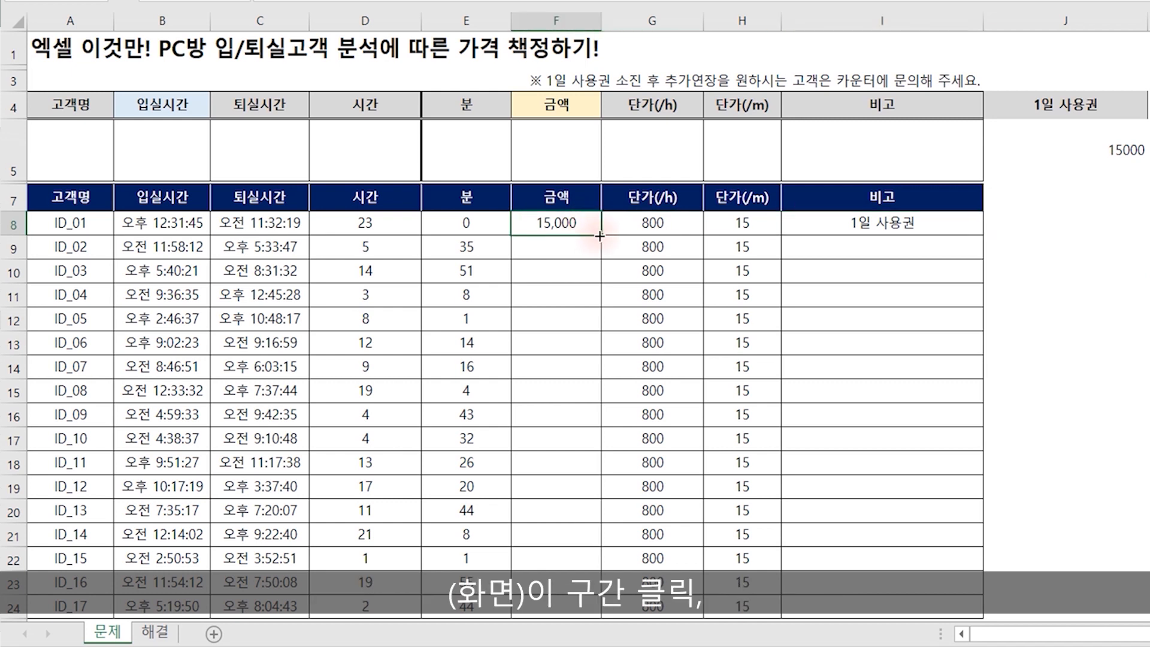
double_click(601, 235)
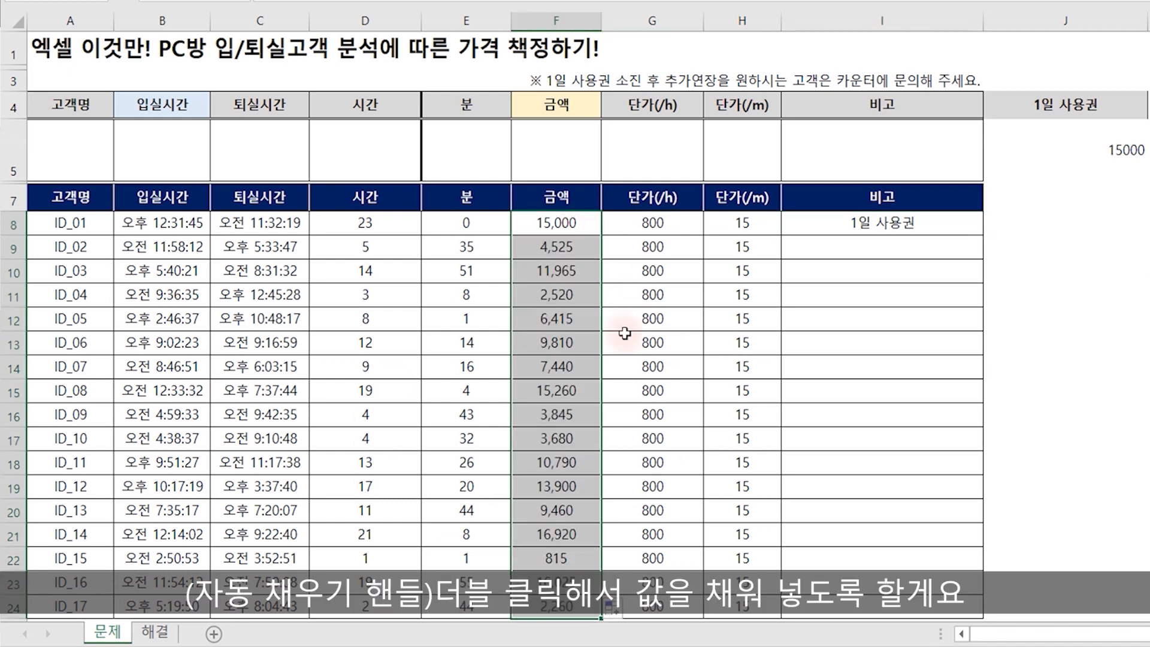
Set the 비고 entries of ID_08, ID_14 and ID_16, whose charges exceed 15000, to 1일 사용권
click(555, 393)
click(813, 397)
click(993, 393)
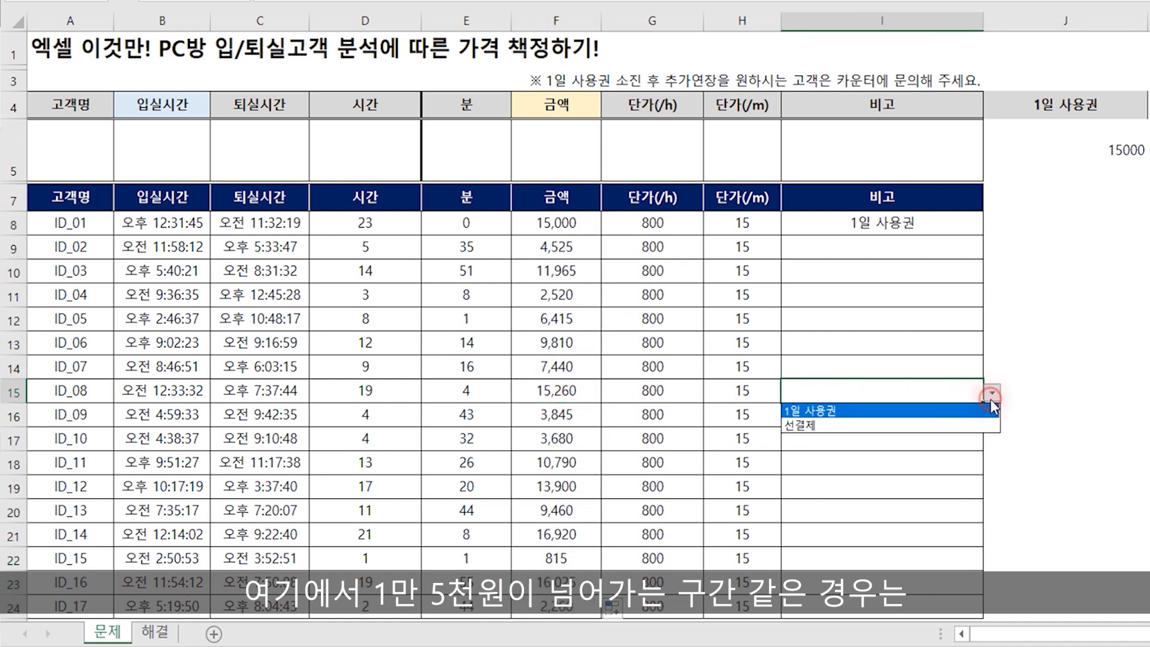
click(836, 414)
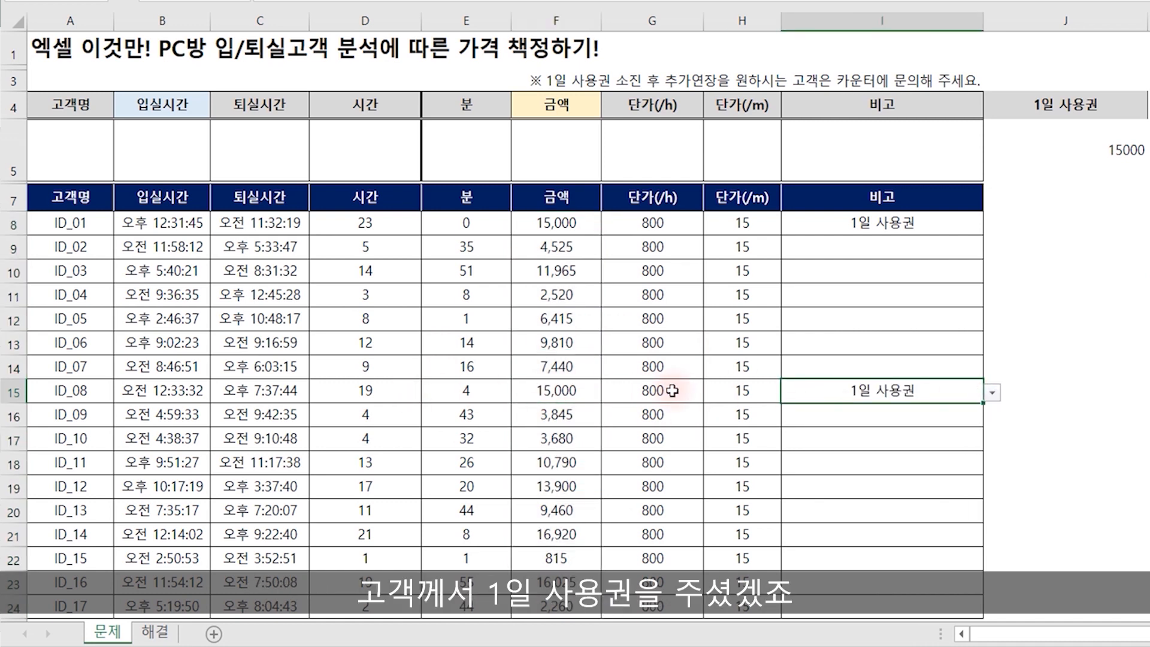
click(870, 535)
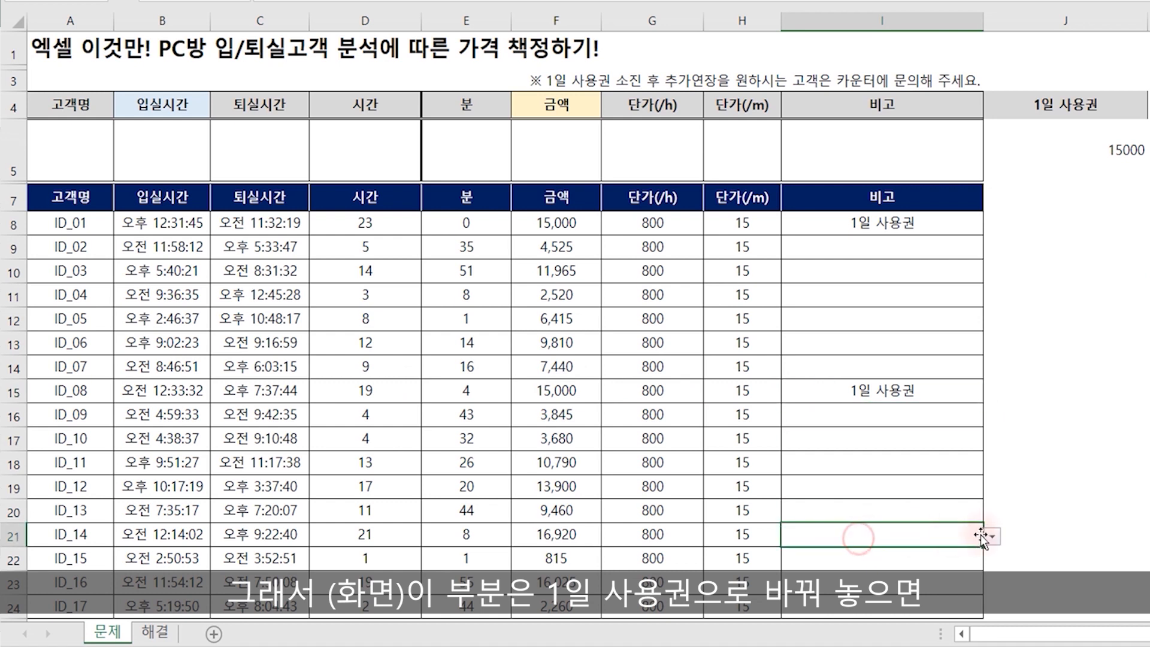
click(992, 537)
click(868, 551)
click(832, 582)
click(993, 584)
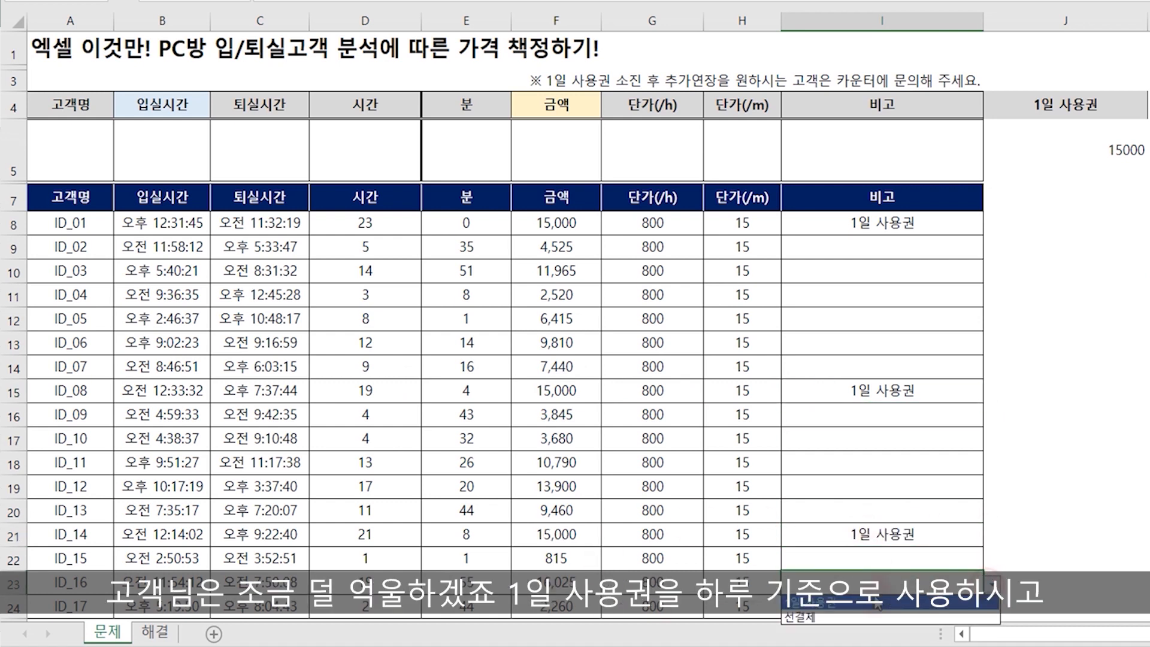
click(863, 600)
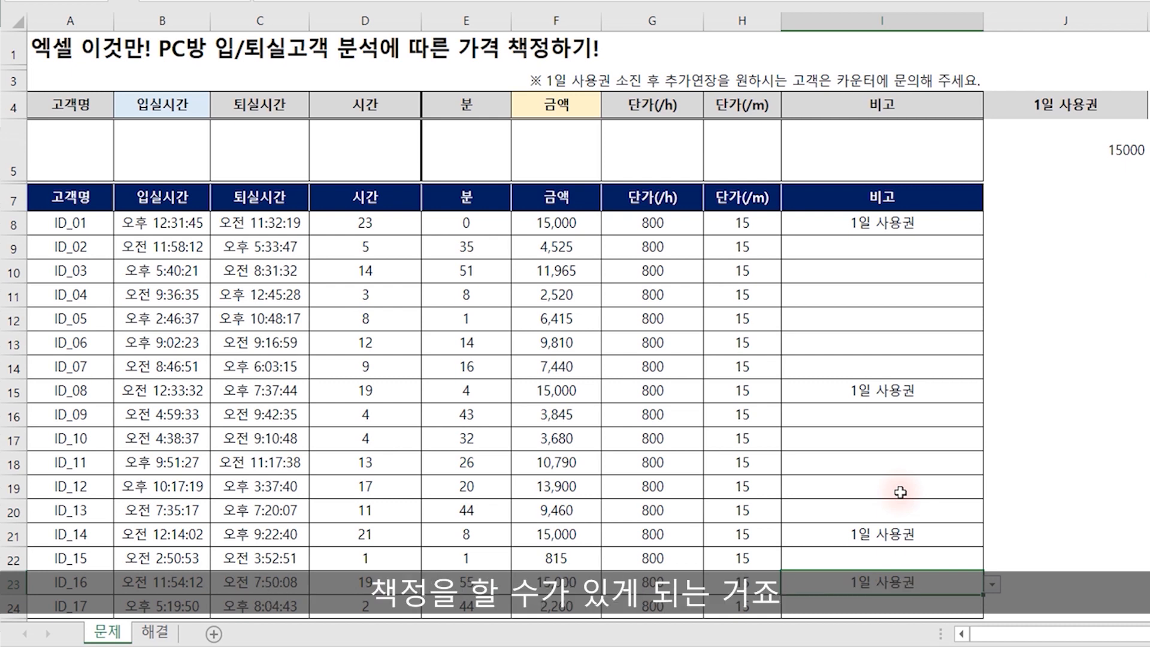
Extend the customer ID series below ID_17 through ID_22 in A25:A29
click(71, 159)
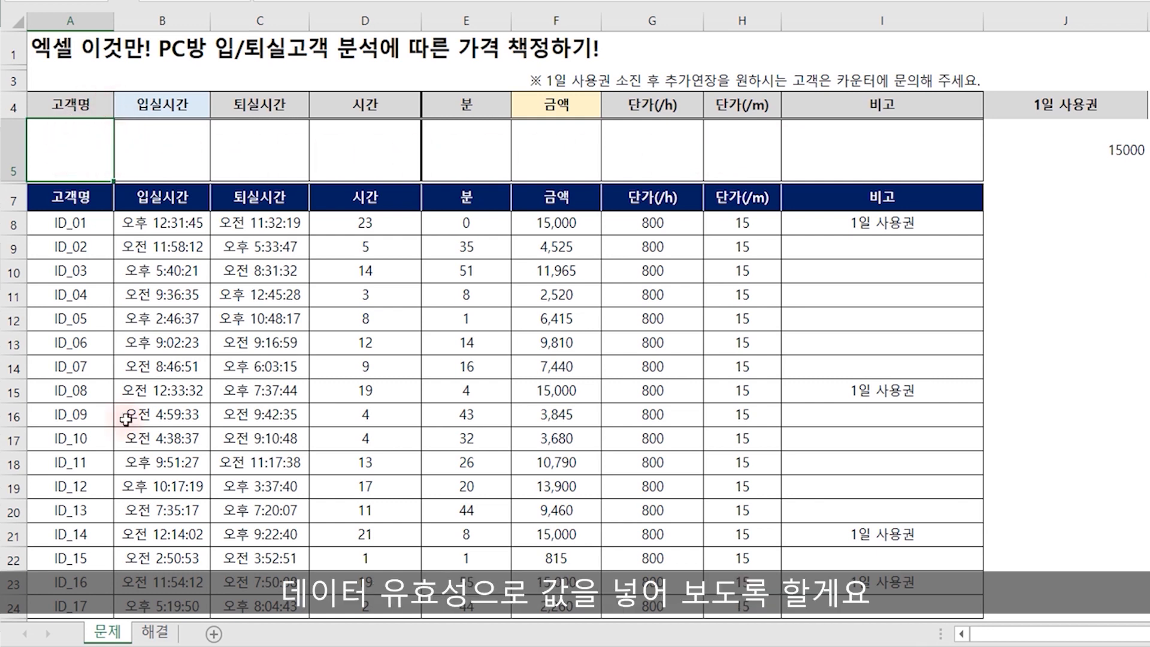
scroll(125, 419, down, 3)
click(75, 378)
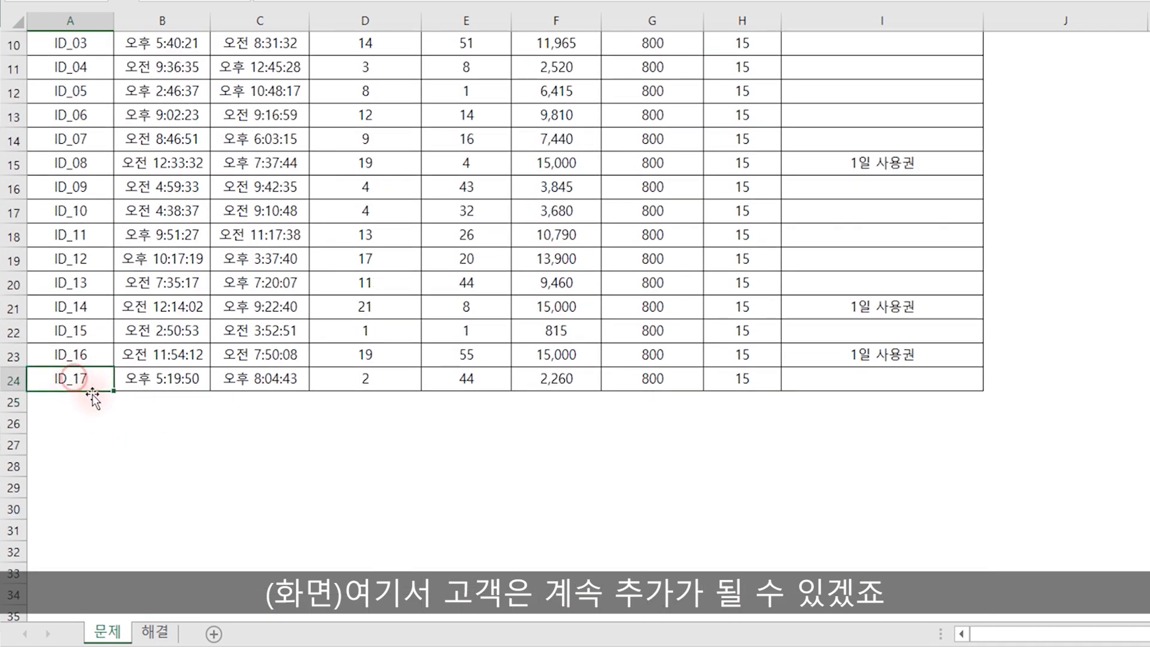
drag(114, 391, 112, 490)
click(236, 407)
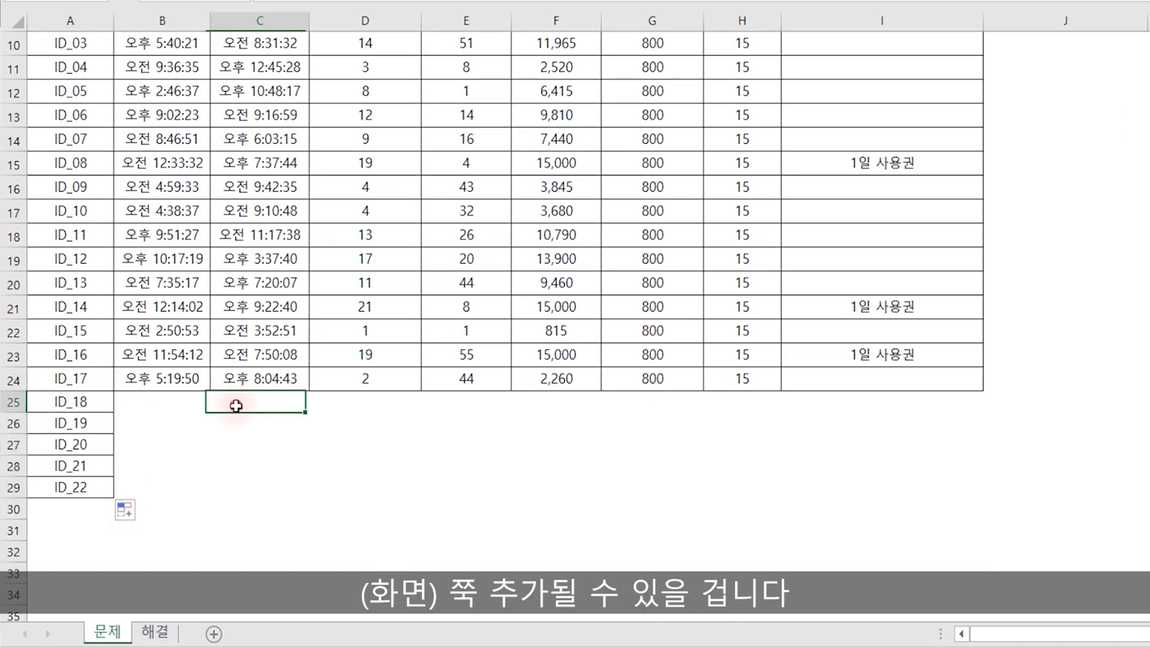
click(437, 408)
Clear both contents and formatting from the added customer IDs in A25:A29
drag(45, 399, 47, 487)
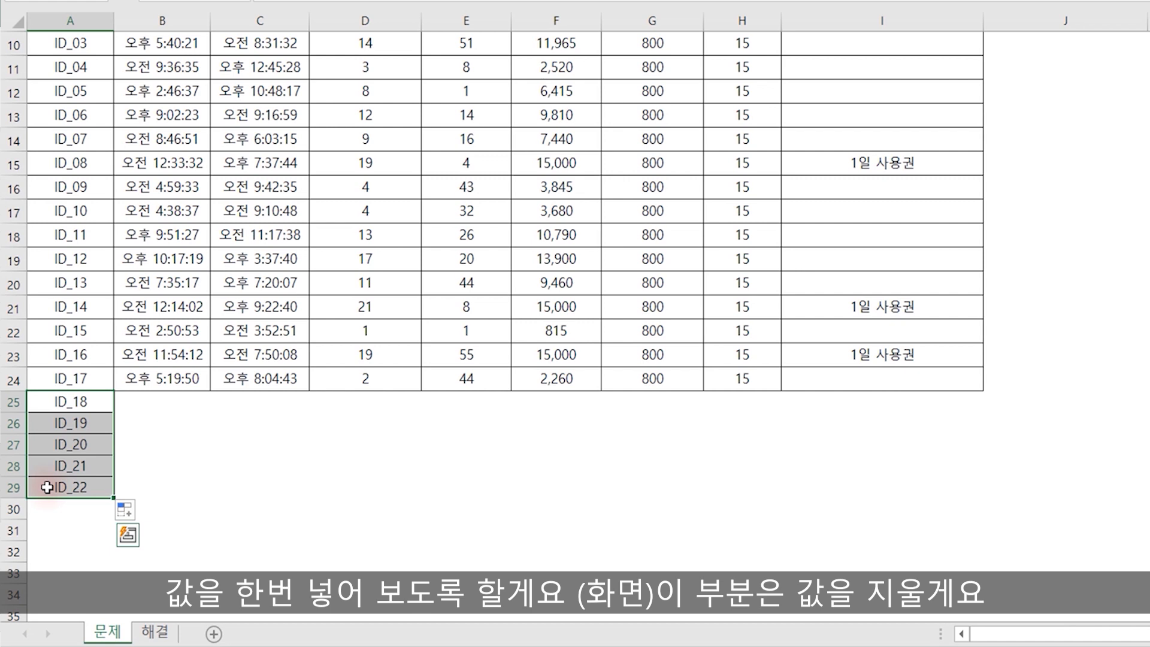
click(912, 98)
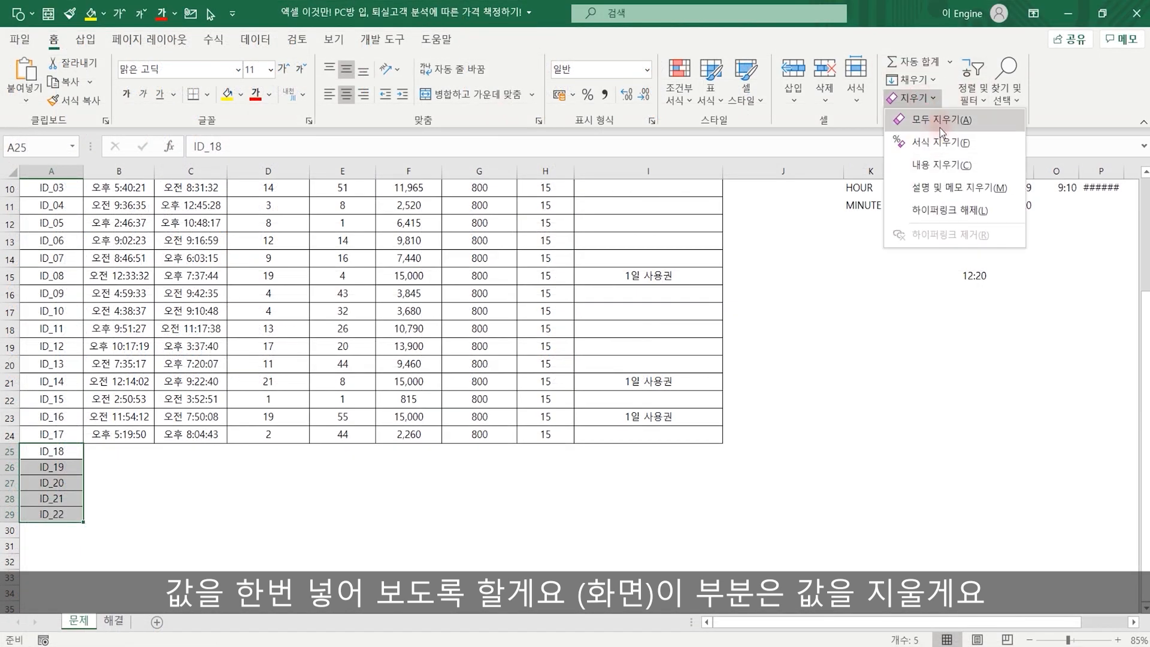
click(941, 128)
Start a data validation rule for the lookup cell A5 that allows values from a list (목록)
click(268, 417)
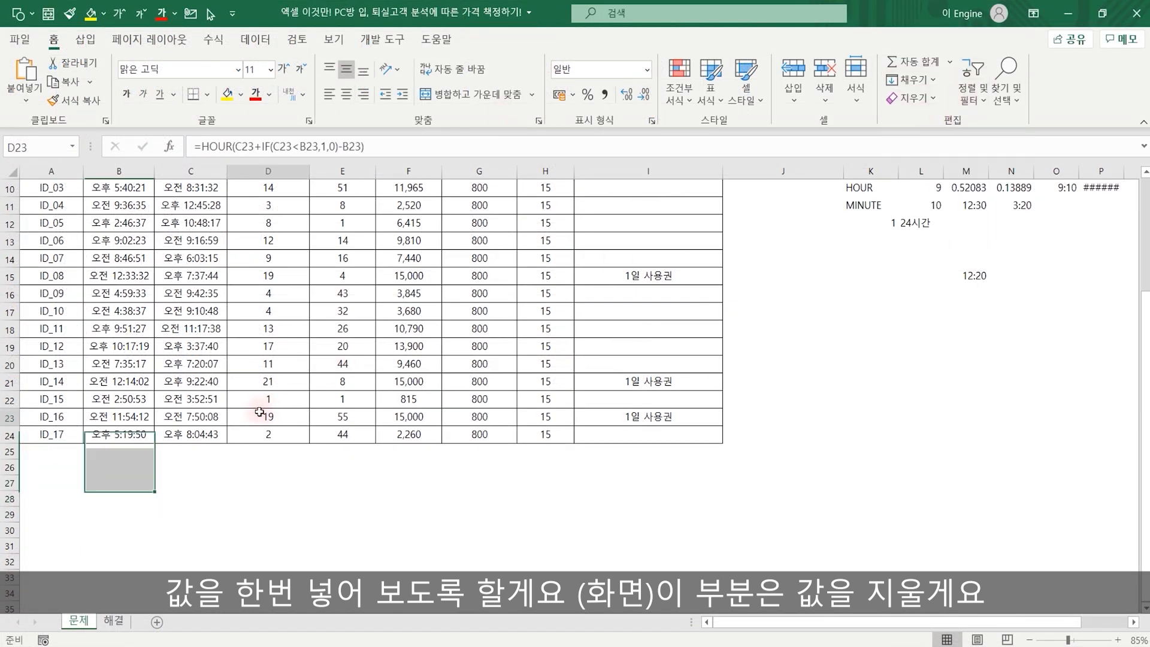
scroll(174, 425, up, 3)
click(39, 262)
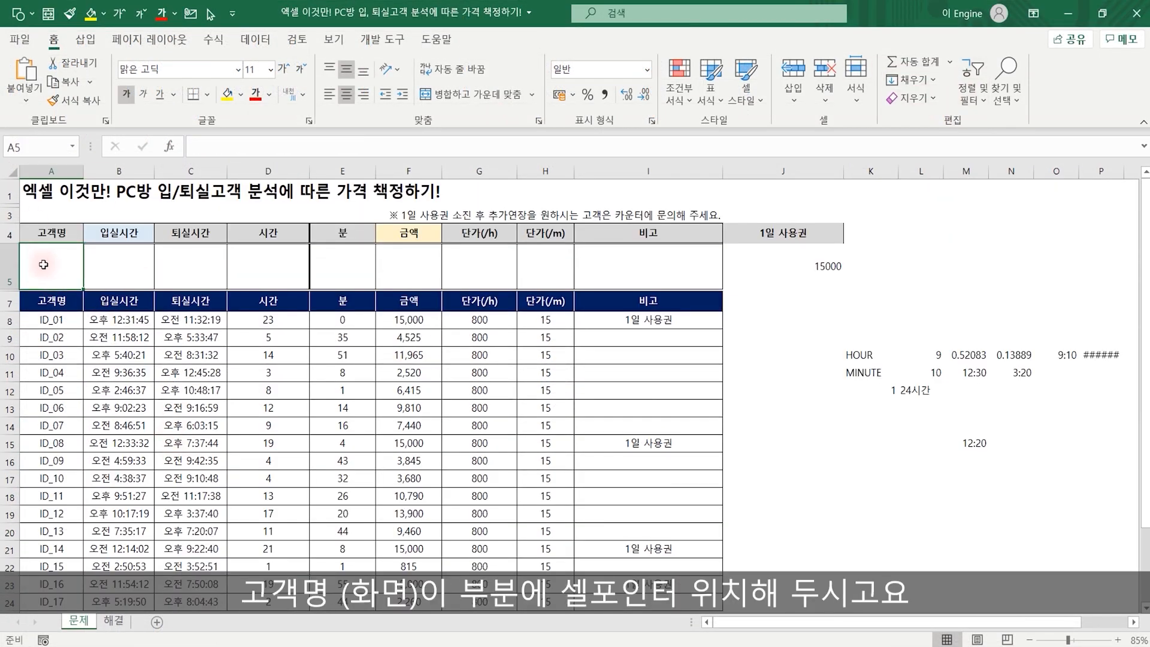
click(255, 39)
click(771, 100)
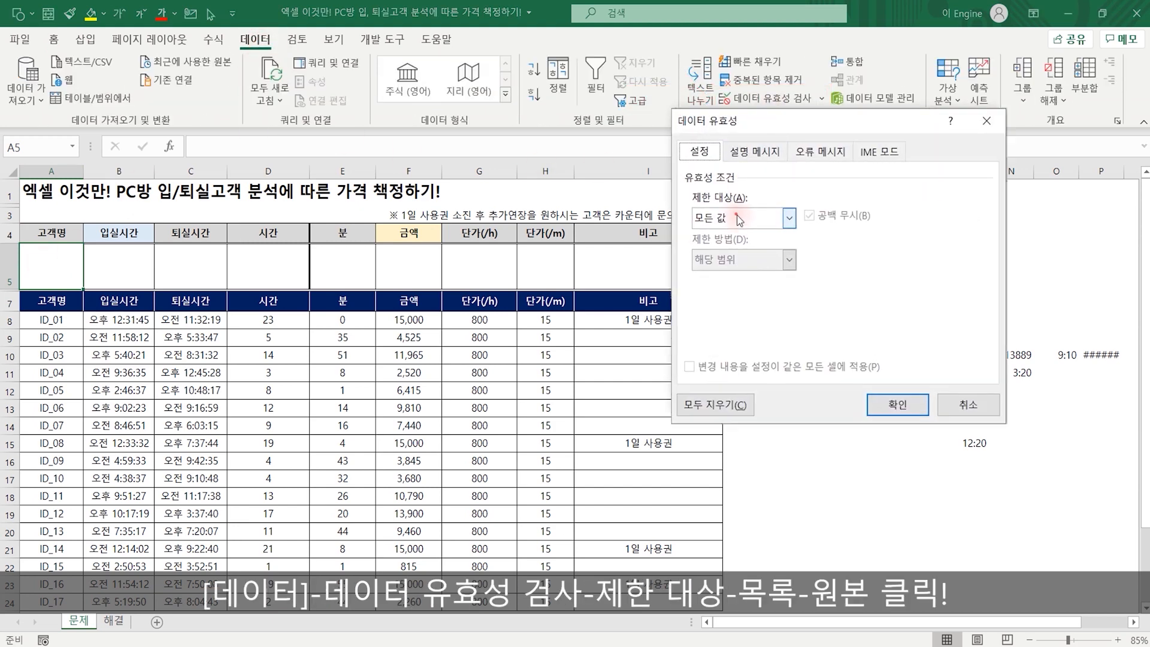
click(728, 237)
click(707, 308)
click(722, 354)
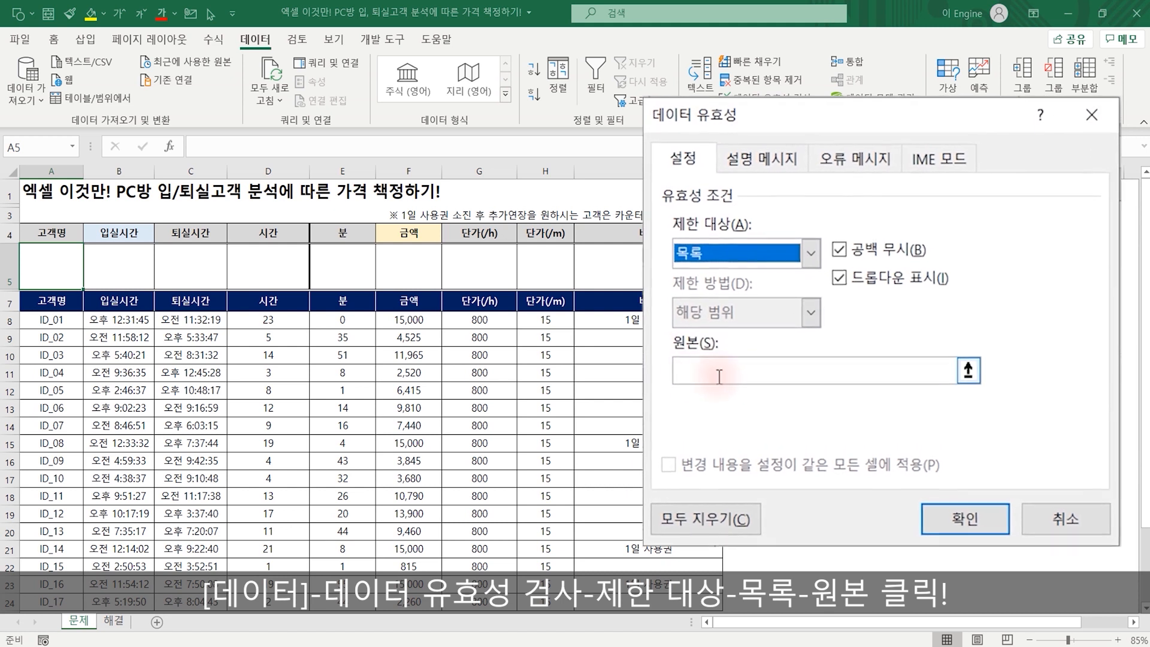
Set the A5 validation source to =OFFSET($A$8,,,COUNTA($A$8:$A$1000)) and apply the rule
text(=)
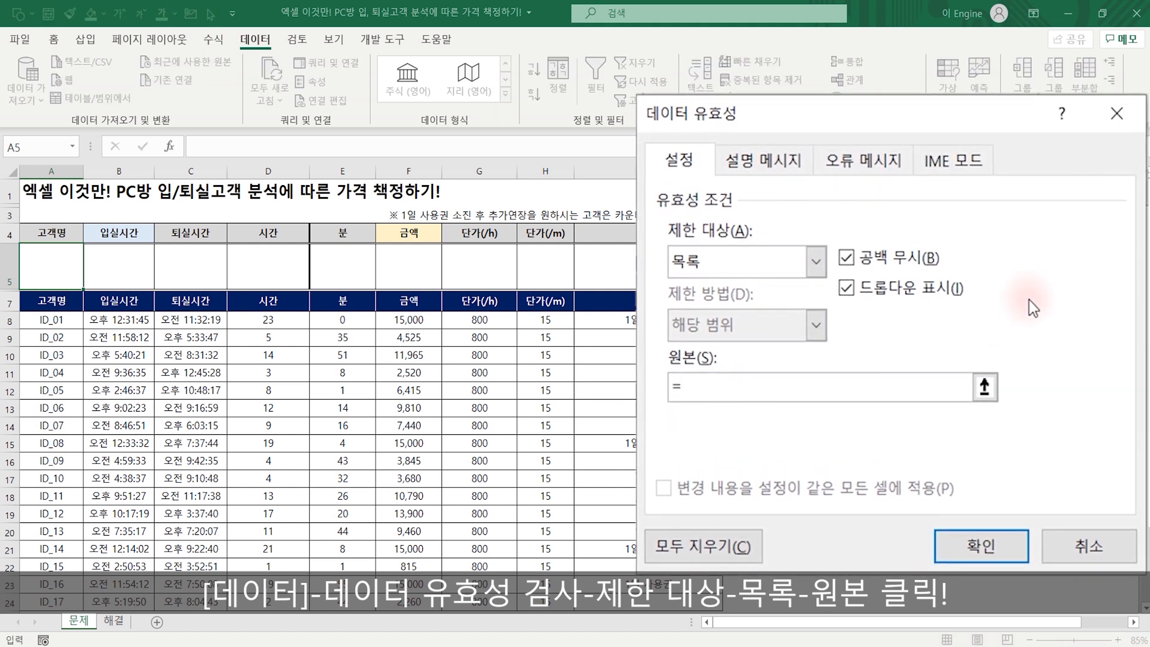
text(OFFSET()
click(57, 321)
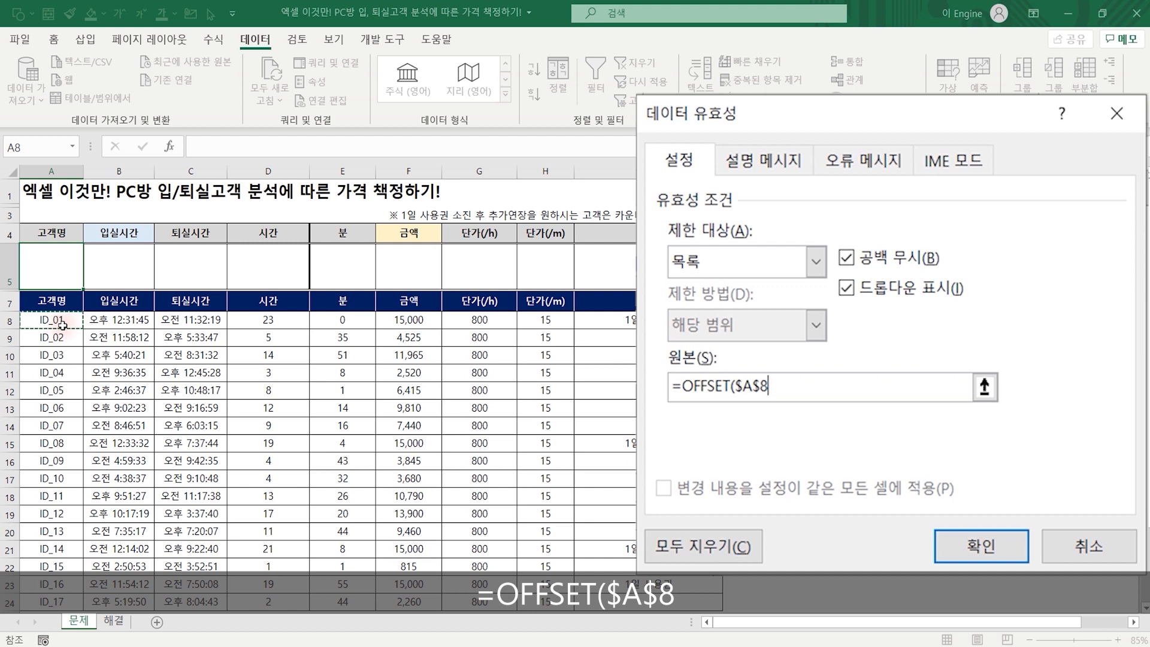
text(,)
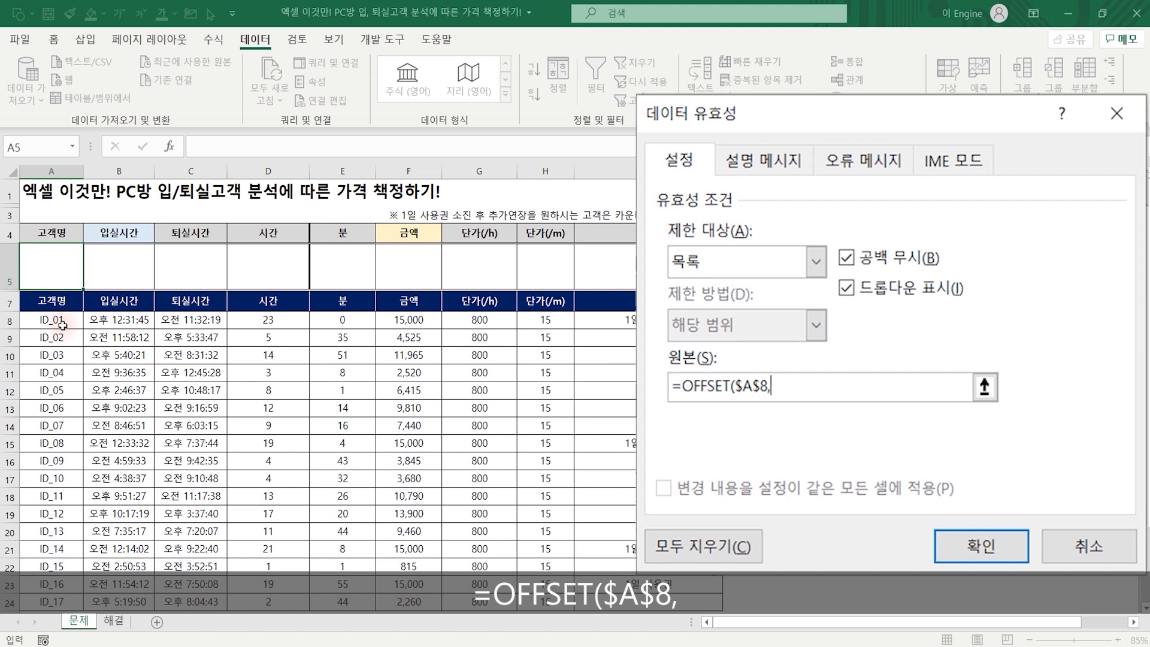
text(,)
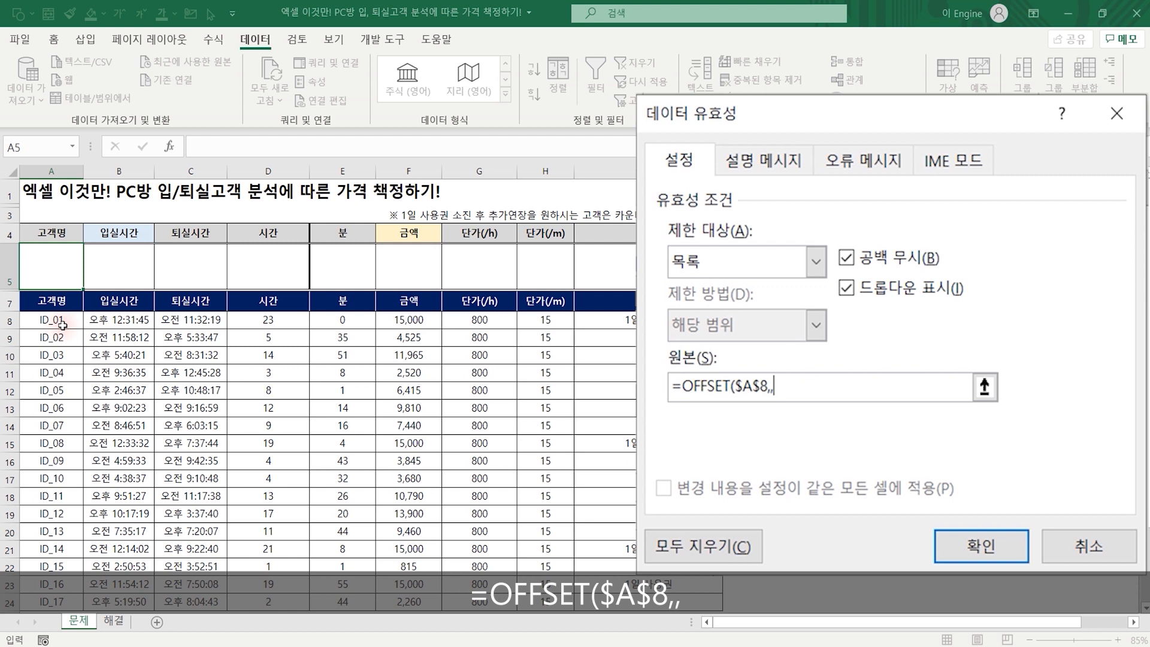
text(,)
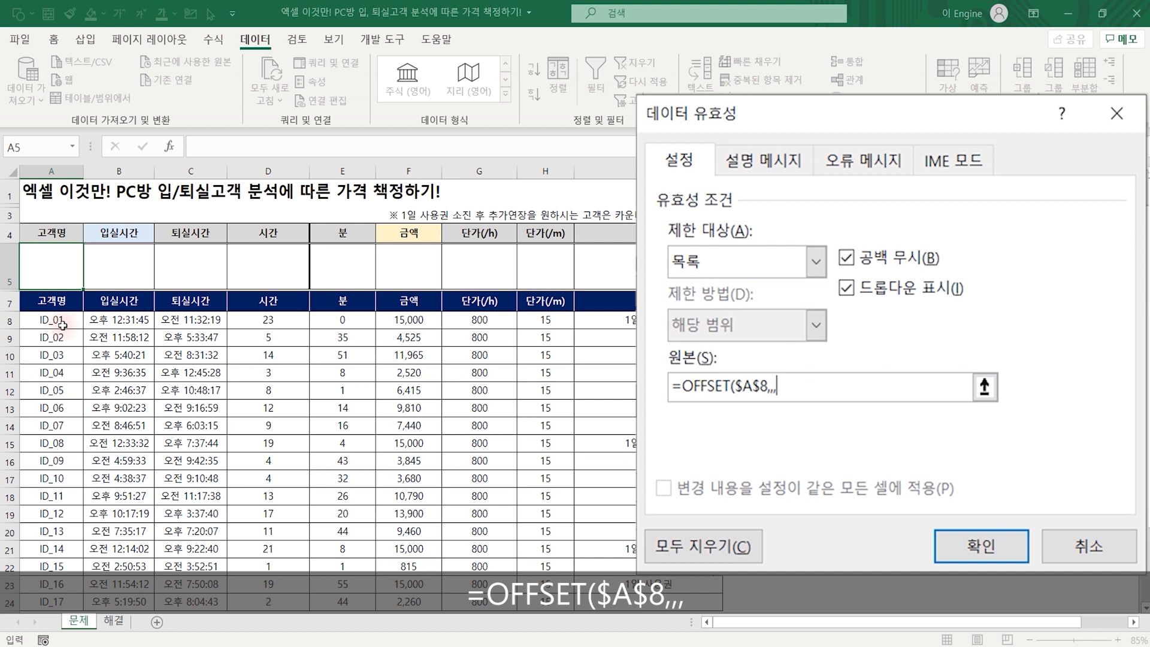
text(COUNT)
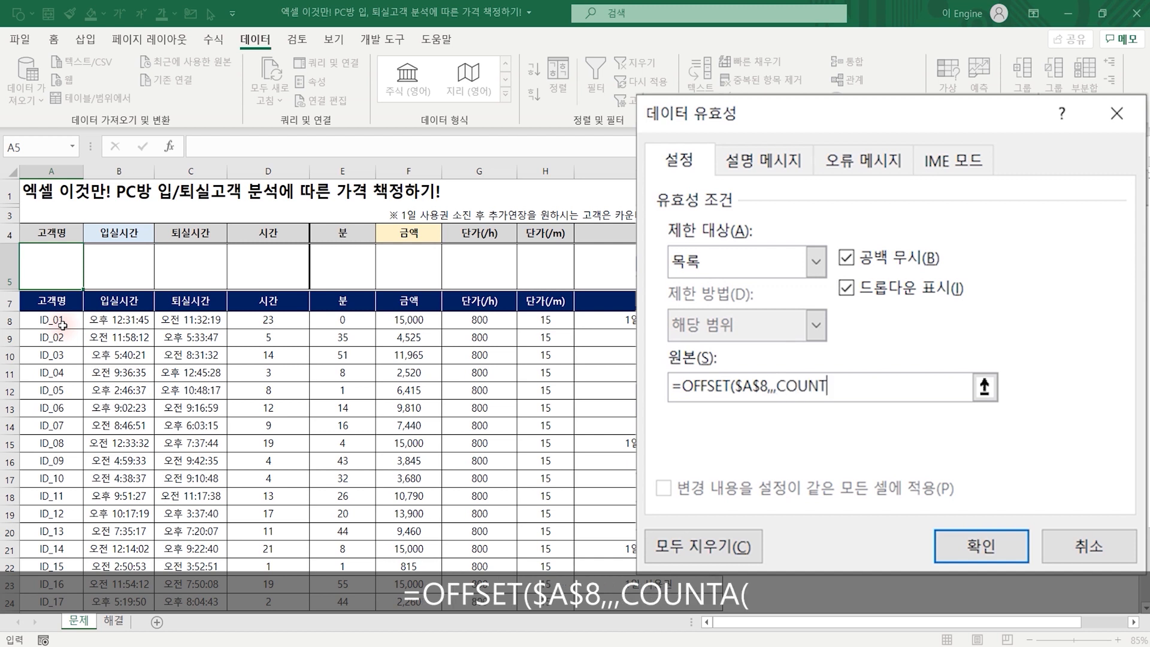
text(A()
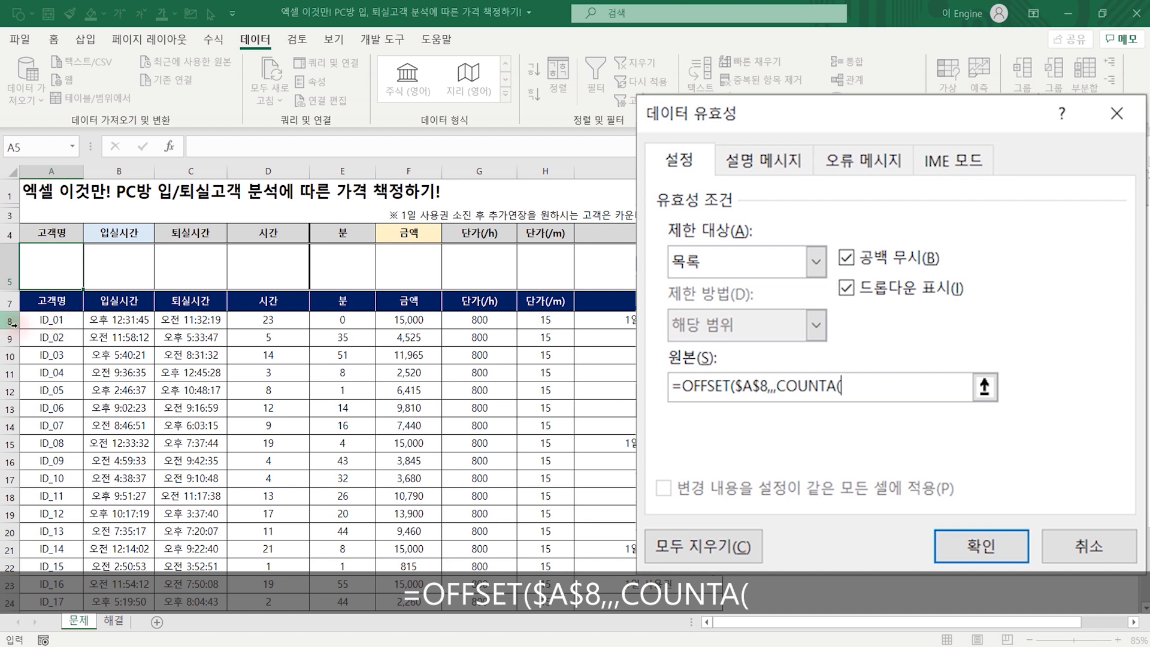
click(63, 322)
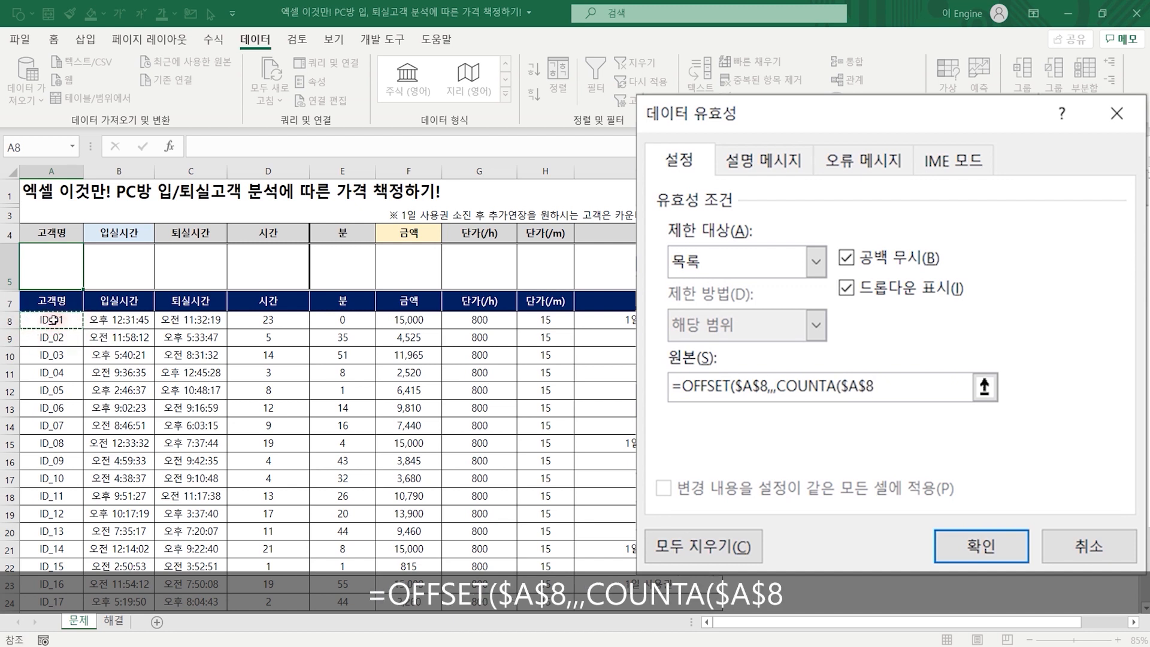
key(F8)
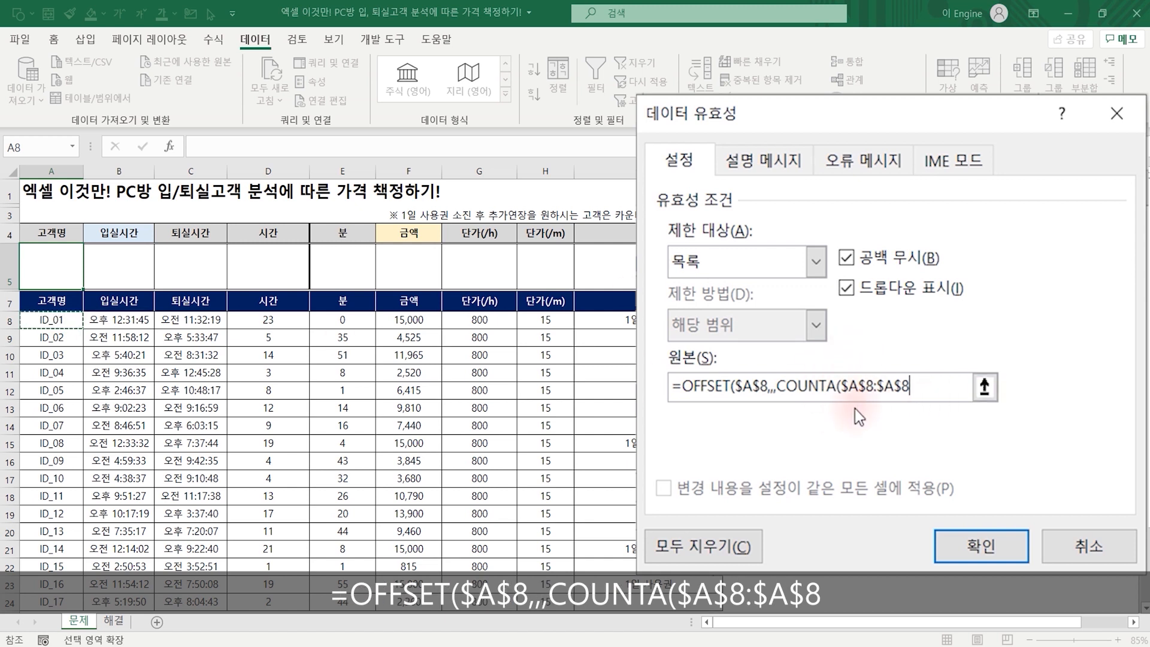
key(BackSpace)
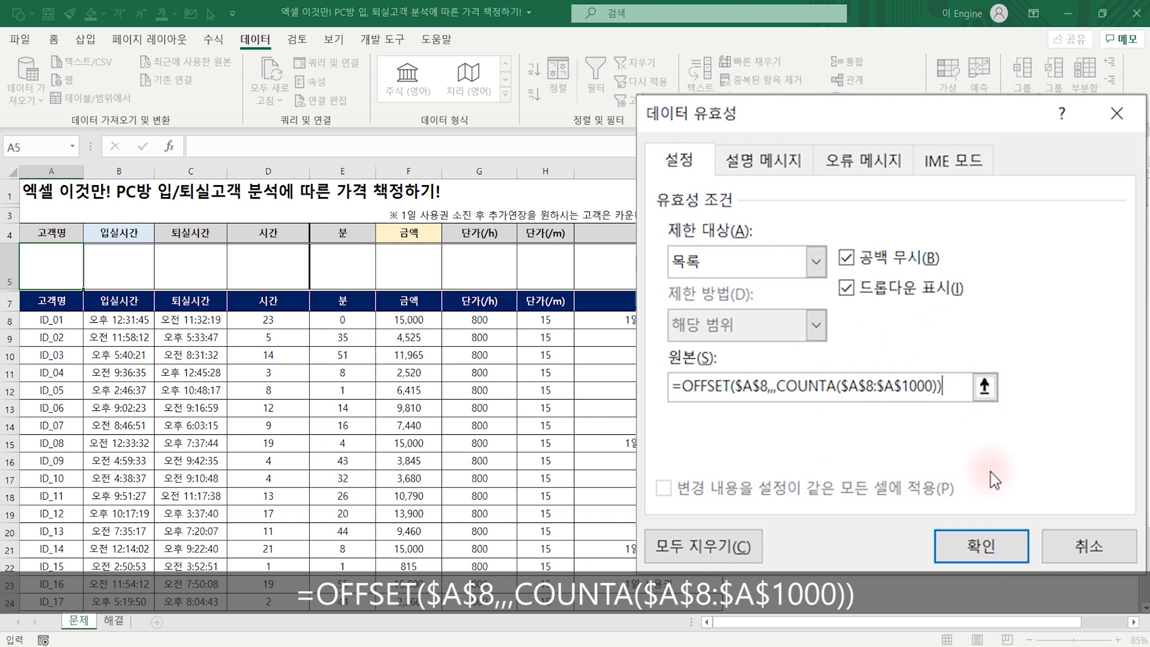
click(995, 546)
Check the customer IDs offered by the A5 list and extend the ID series below ID_17 through ID_24
click(89, 283)
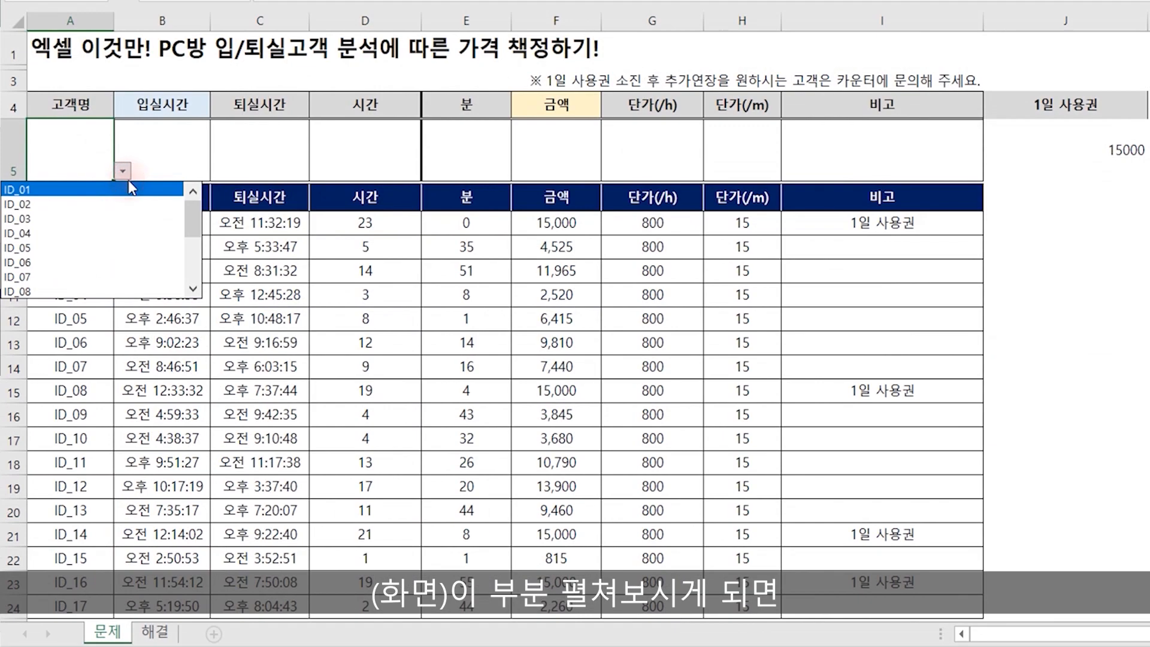
scroll(131, 197, down, 3)
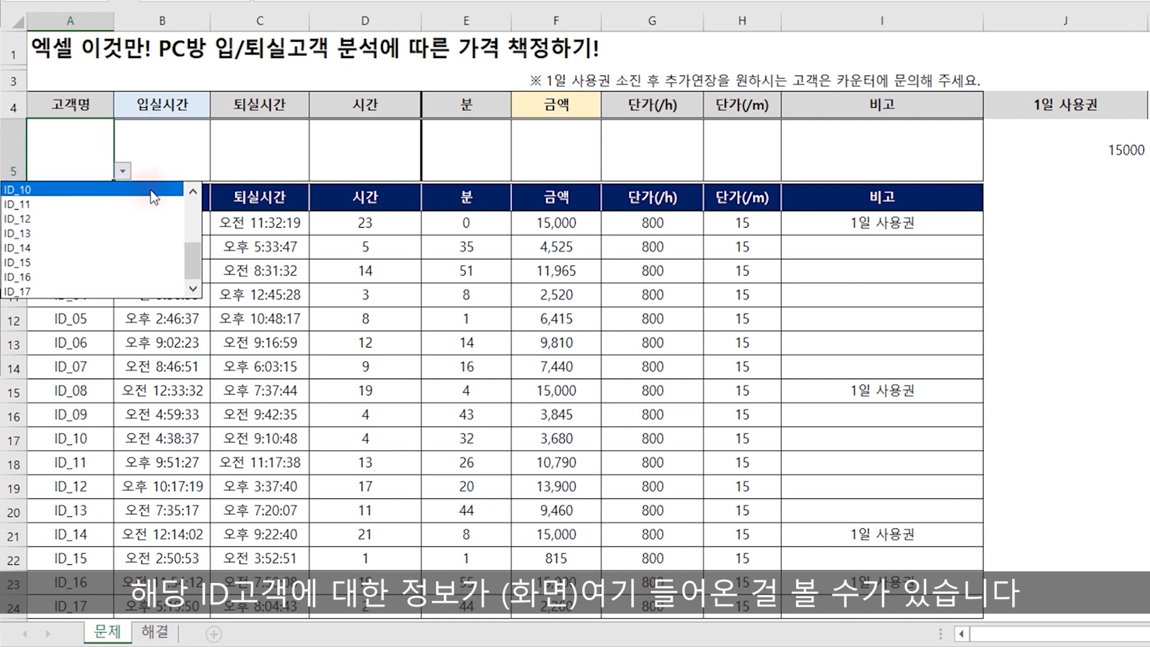
mouse_move(194, 259)
mouse_down()
mouse_move(201, 216)
mouse_move(193, 253)
mouse_up()
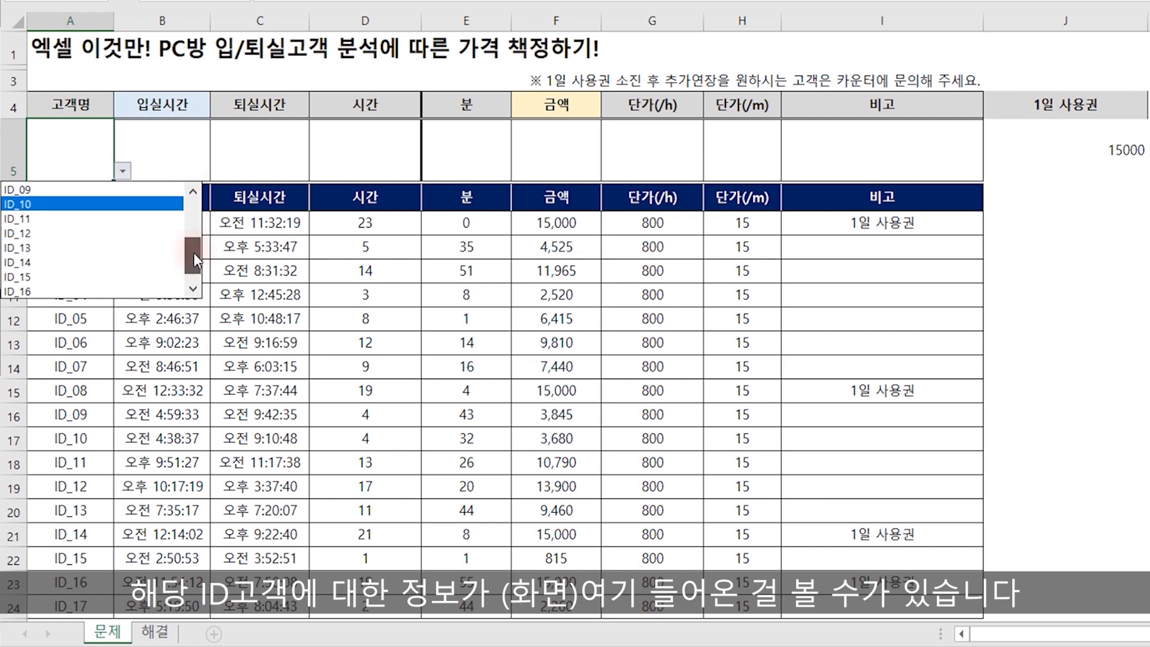
click(193, 292)
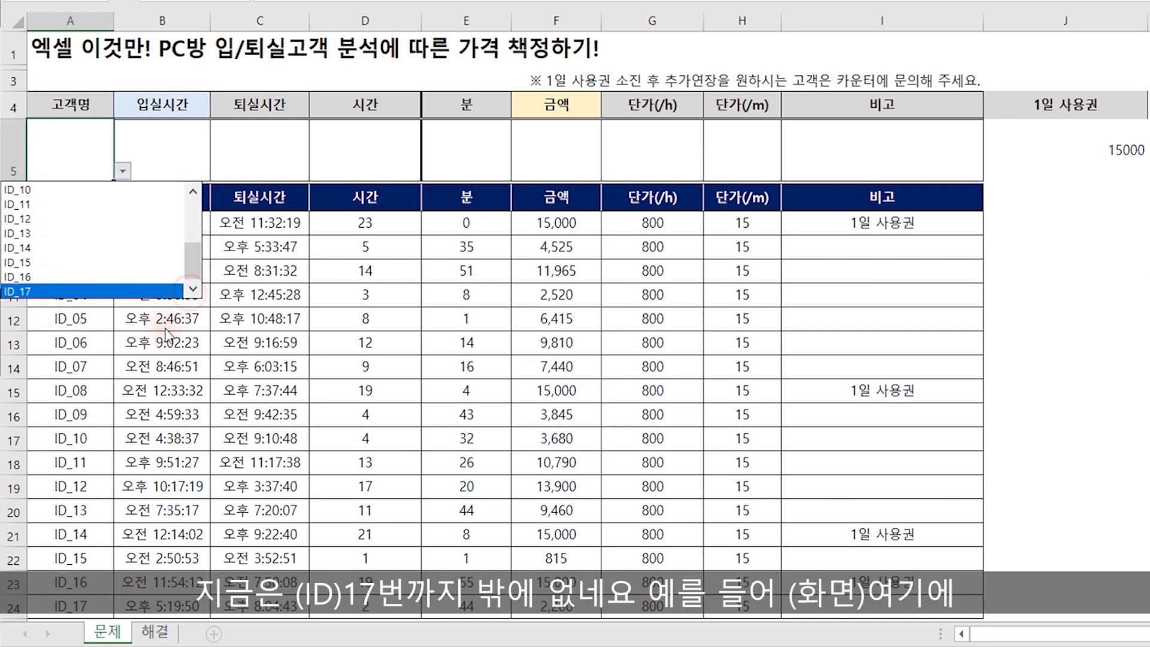
scroll(124, 419, down, 6)
click(84, 162)
drag(113, 176, 117, 327)
scroll(123, 359, up, 6)
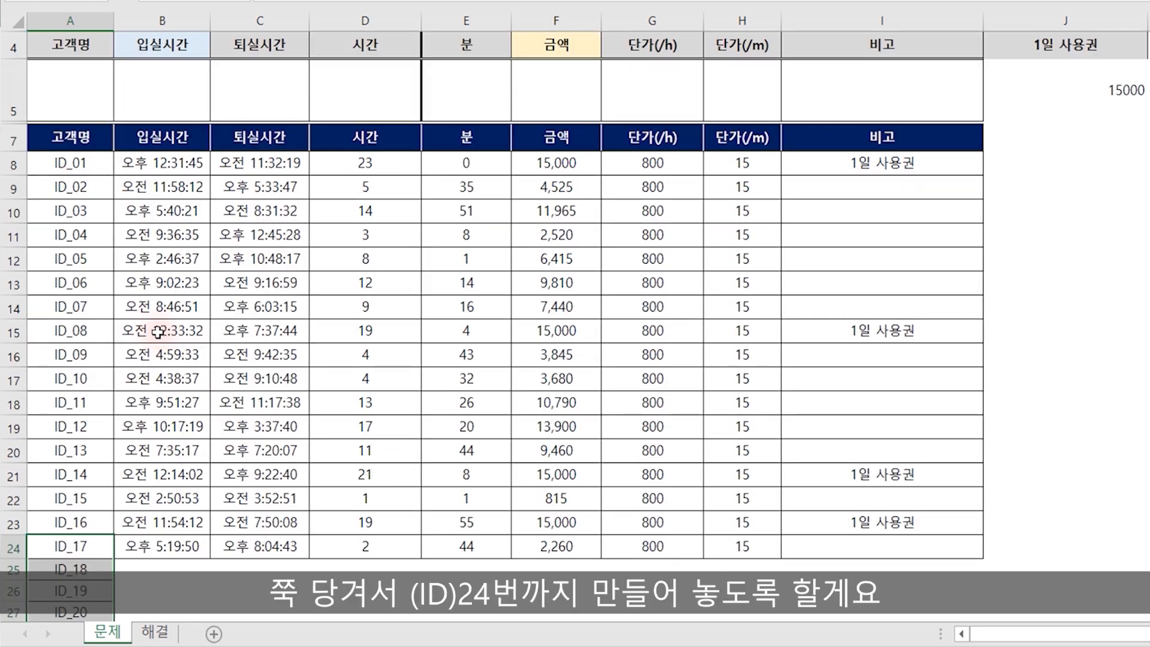
Review the A5 dropdown list down to its last entry for the newly added customer IDs
click(78, 150)
click(123, 172)
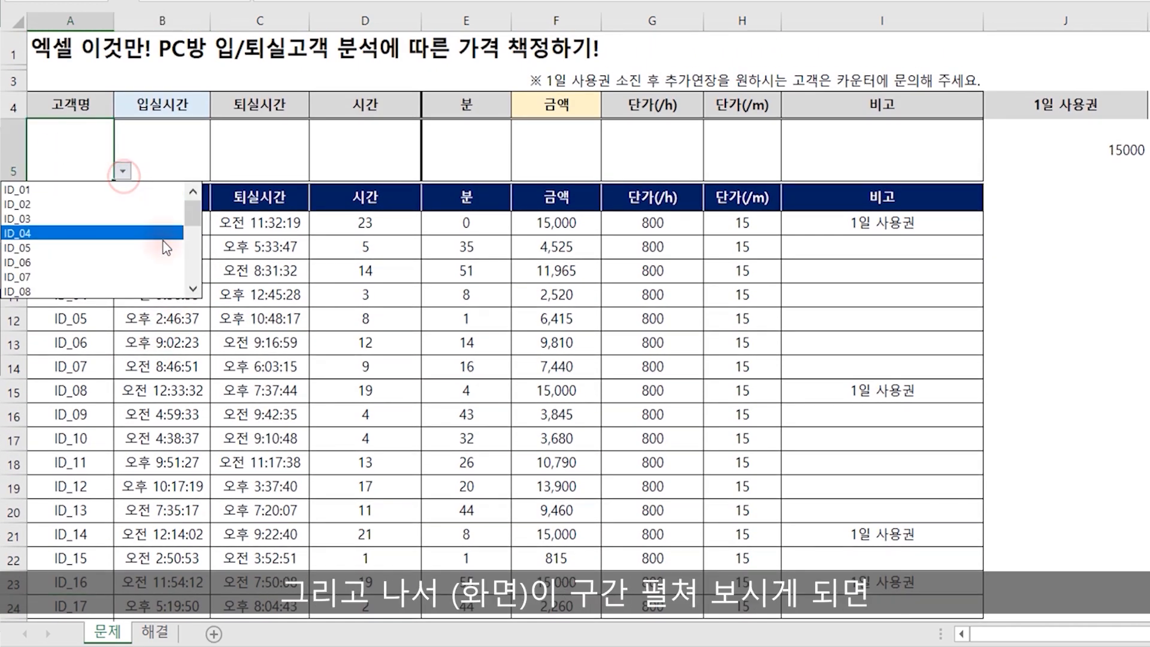
scroll(60, 276, down, 5)
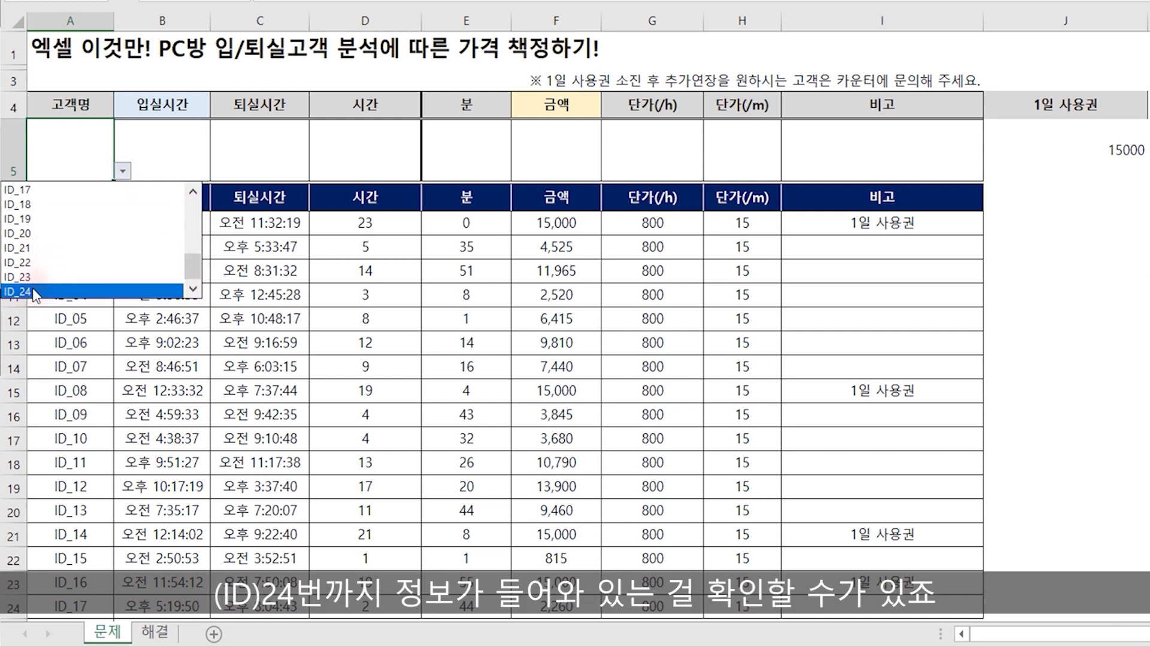
drag(192, 265, 198, 190)
click(197, 226)
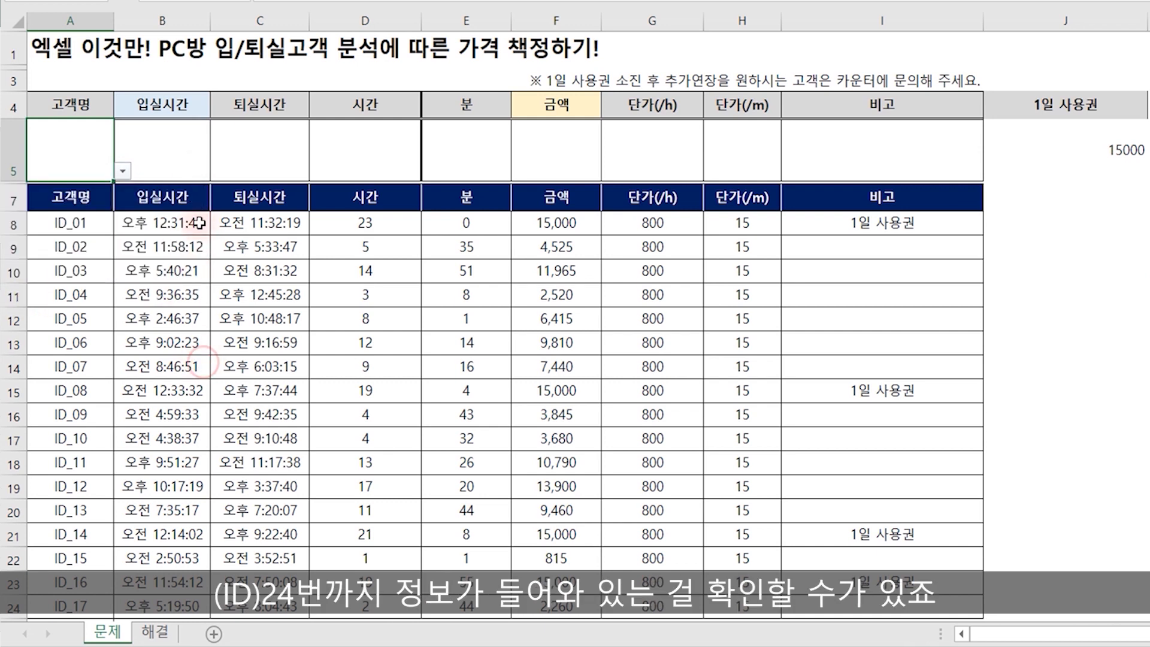
Begin a VLOOKUP formula in B5 with the absolute reference $A$5 as its lookup value
click(147, 151)
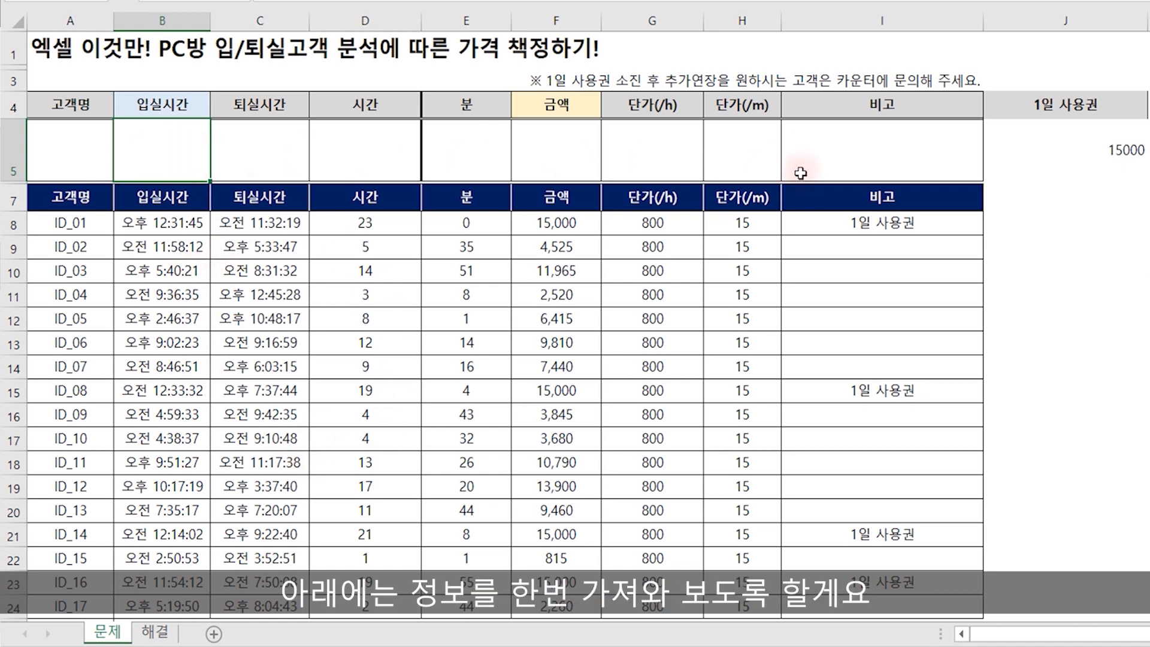
text(=VLOOKUP()
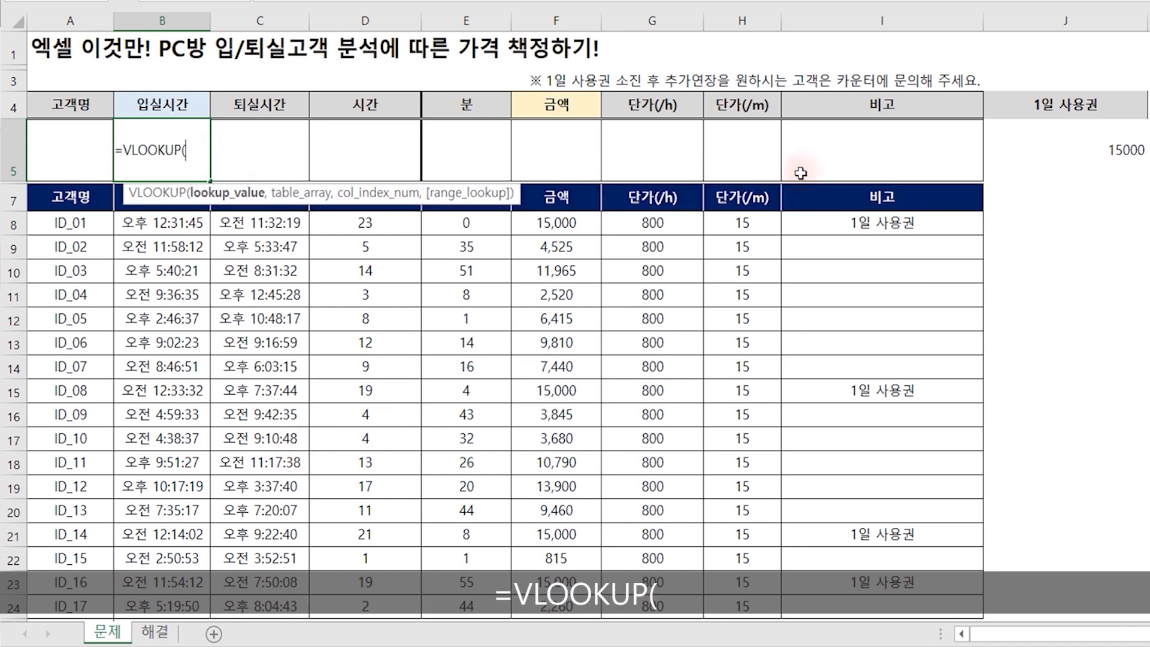
key(Left)
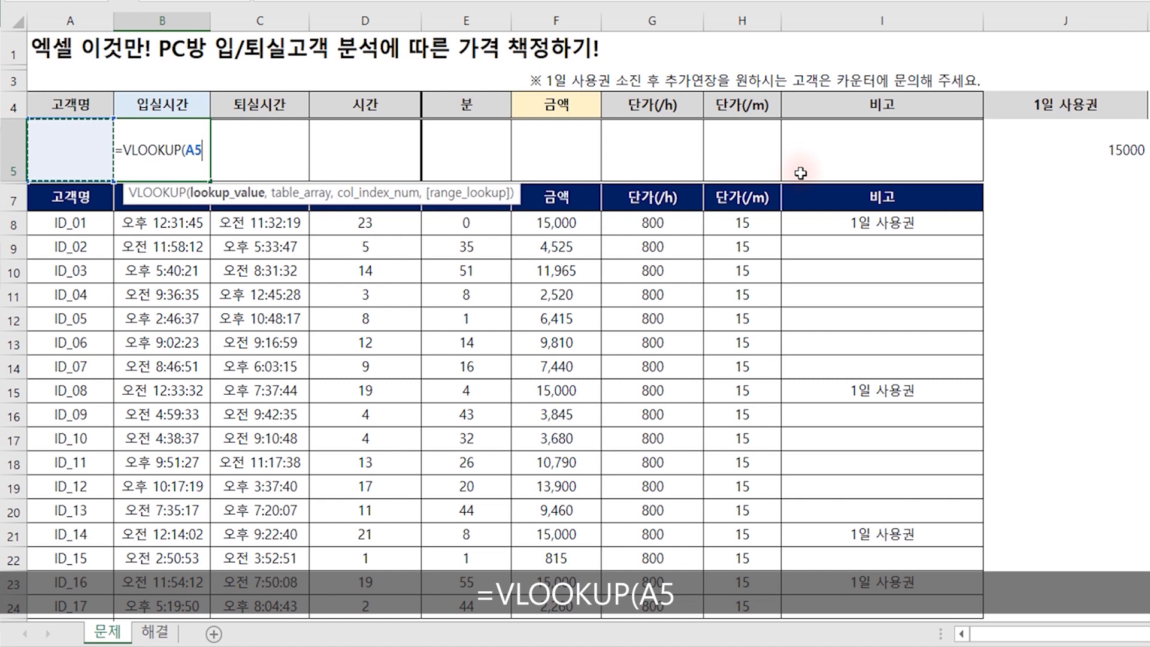
key(F4)
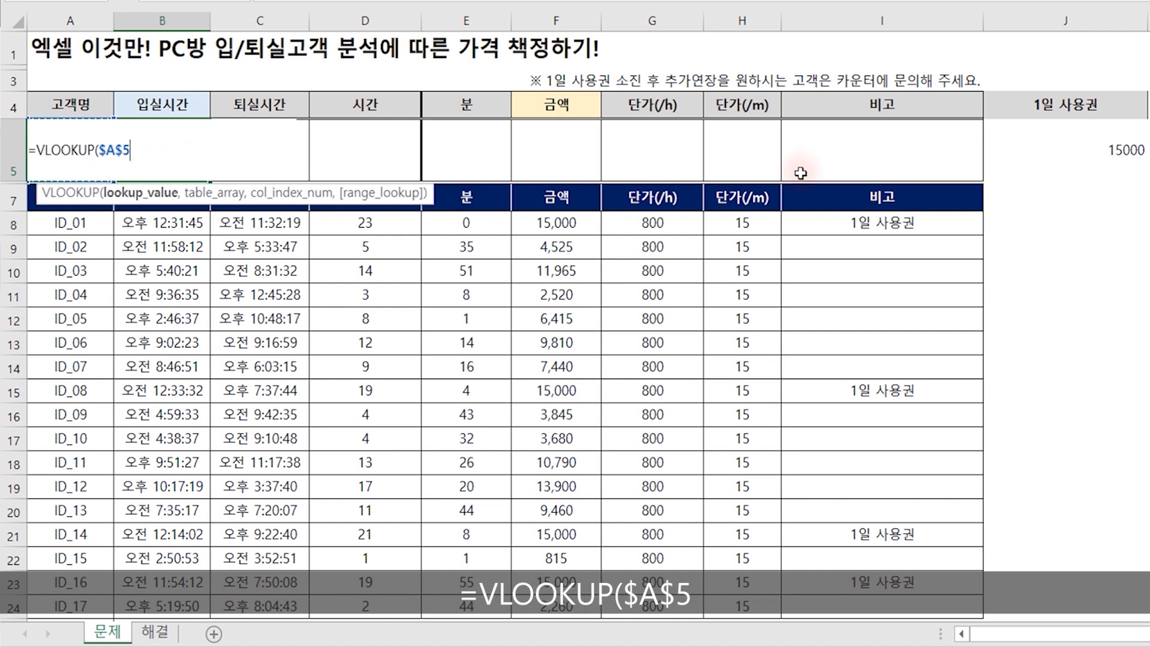
text(,)
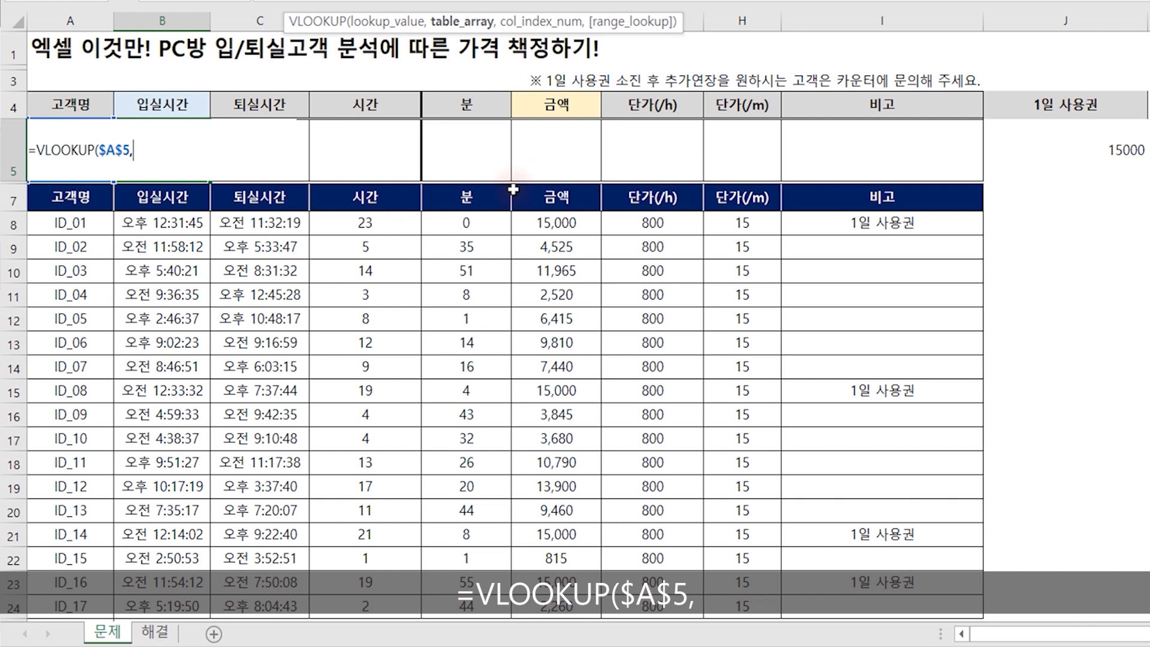
Give the B5 VLOOKUP the absolute table range $A$8:$I$1008
drag(65, 224, 863, 530)
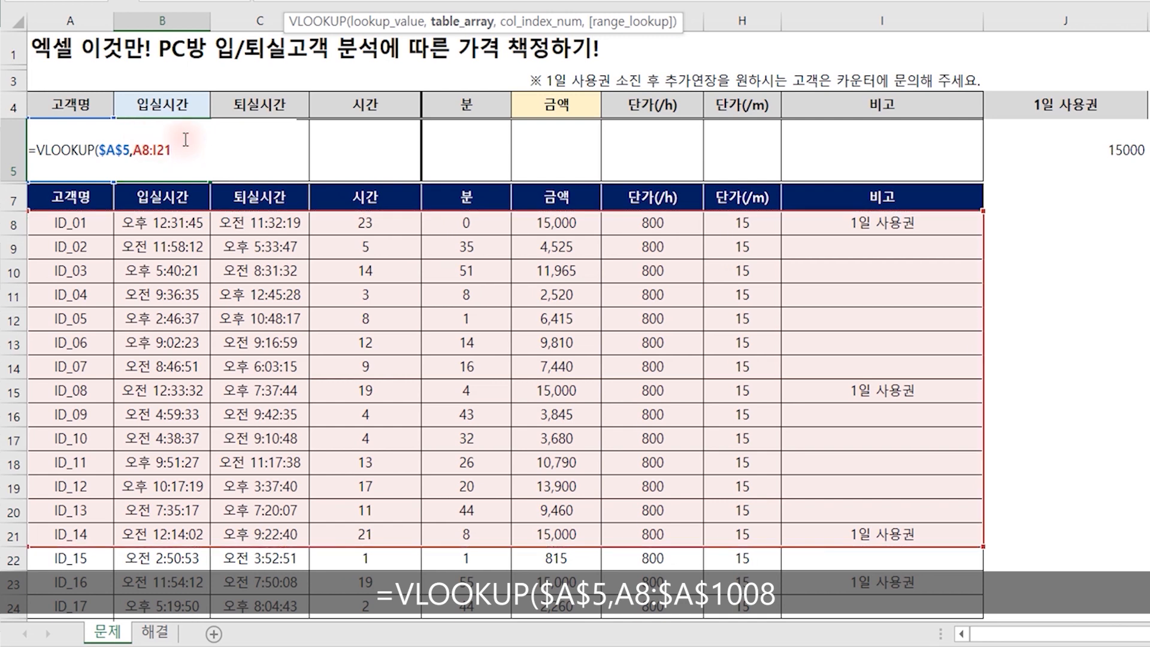
key(BackSpace)
key(BackSpace)
key(BackSpace)
text(I1008)
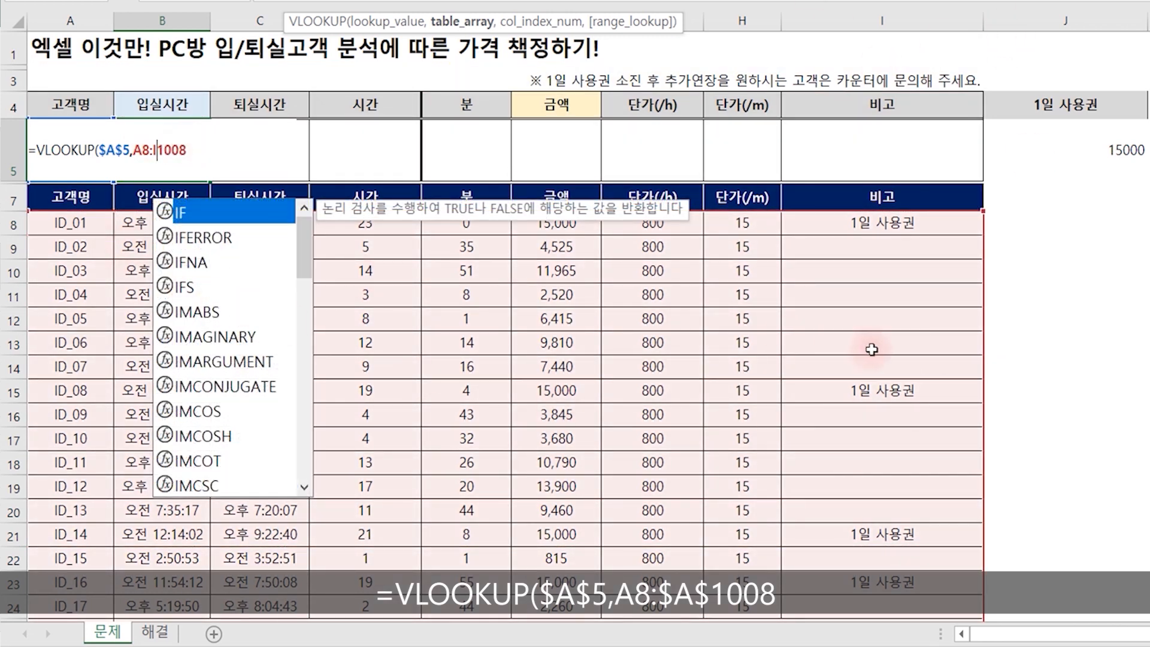
click(148, 147)
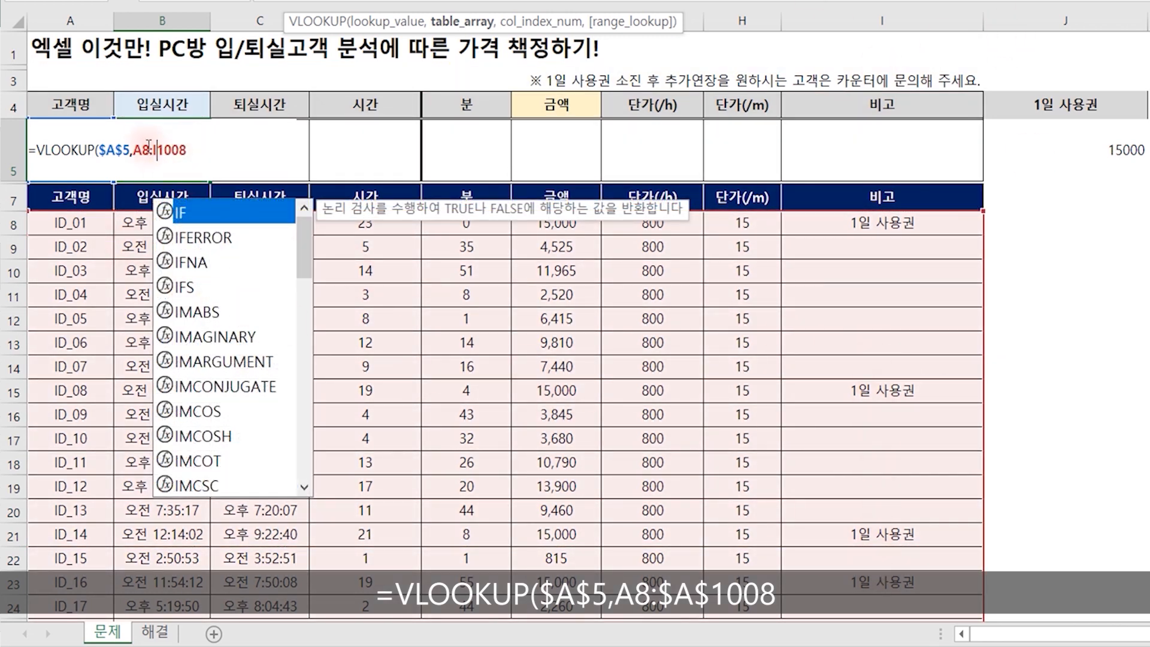
drag(142, 149, 187, 150)
key(F4)
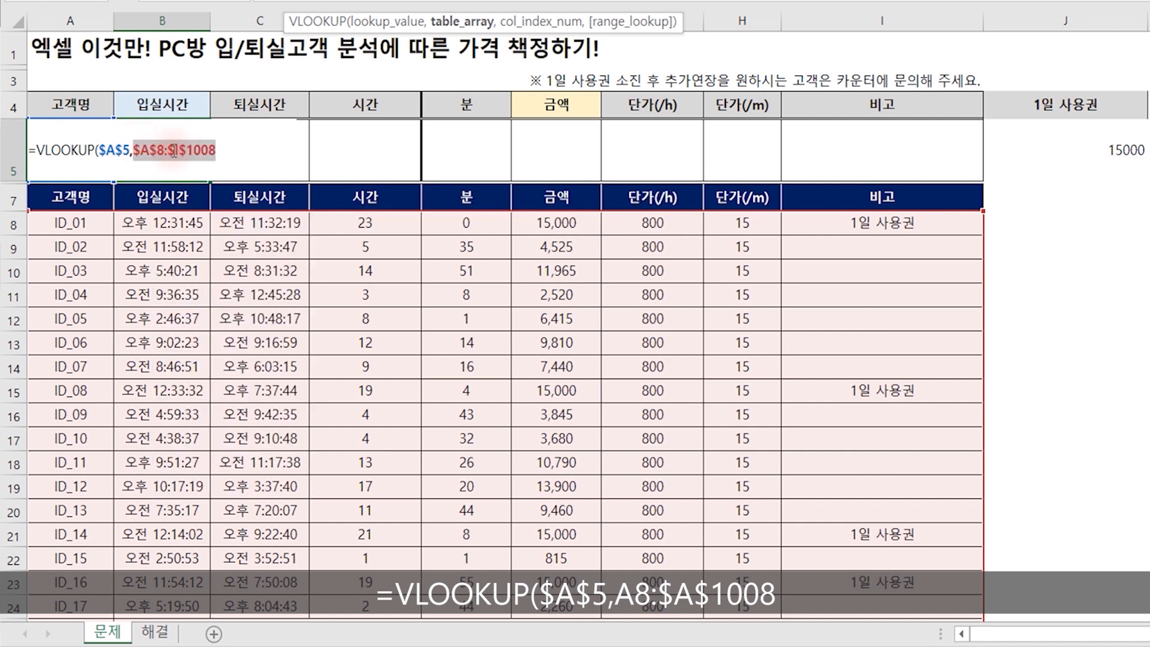
click(218, 147)
text(,)
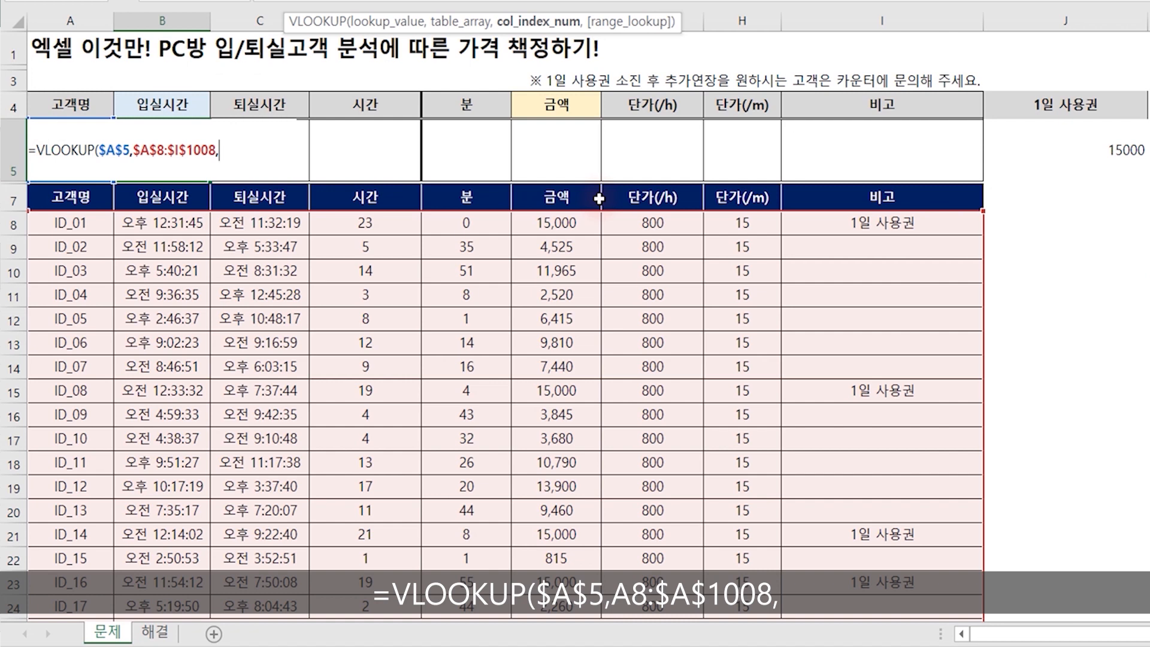
Complete the B5 VLOOKUP with COLUMN(B1) as the column index and 0 for an exact match
text(COU)
key(BackSpace)
text(L)
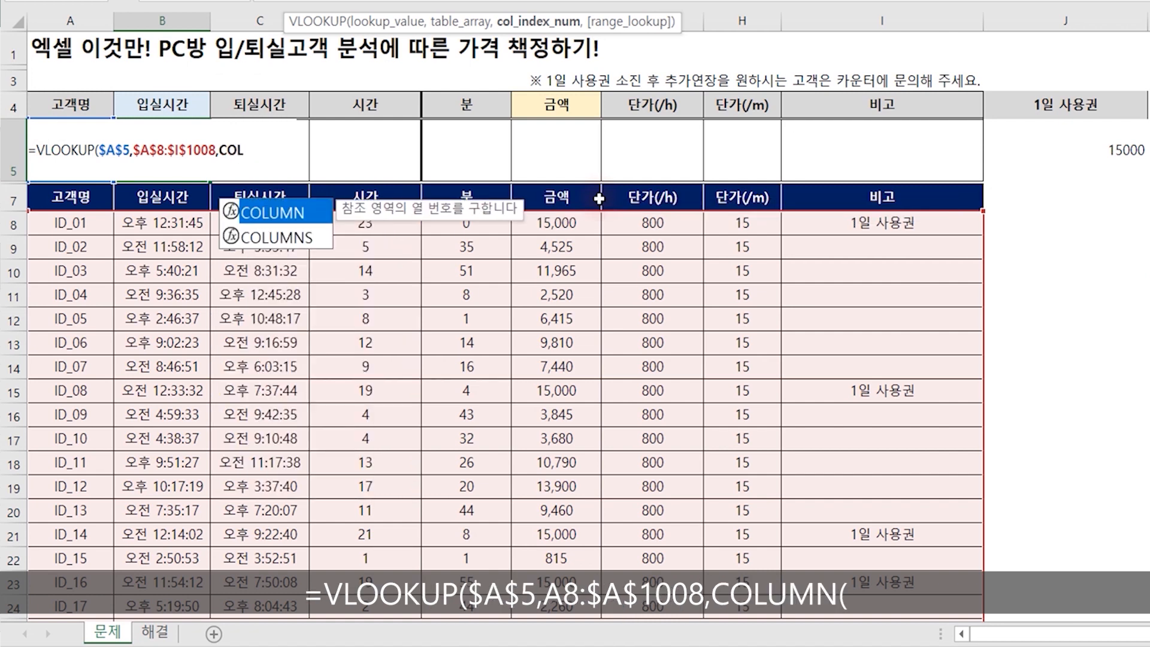
key(Tab)
click(178, 41)
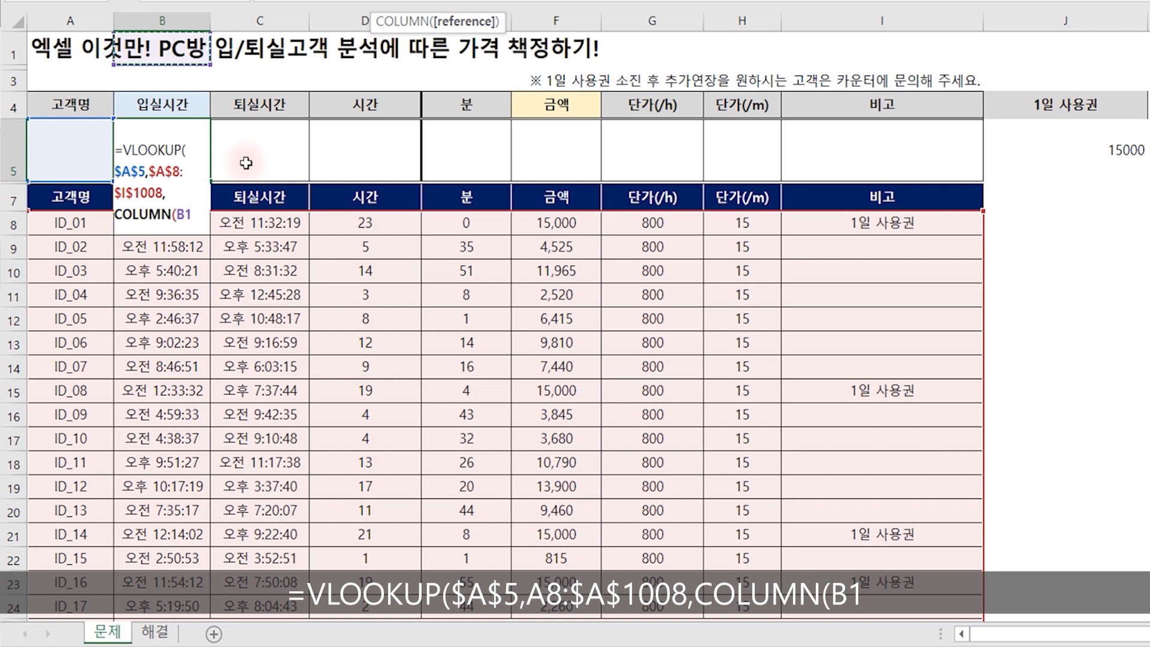
text(),)
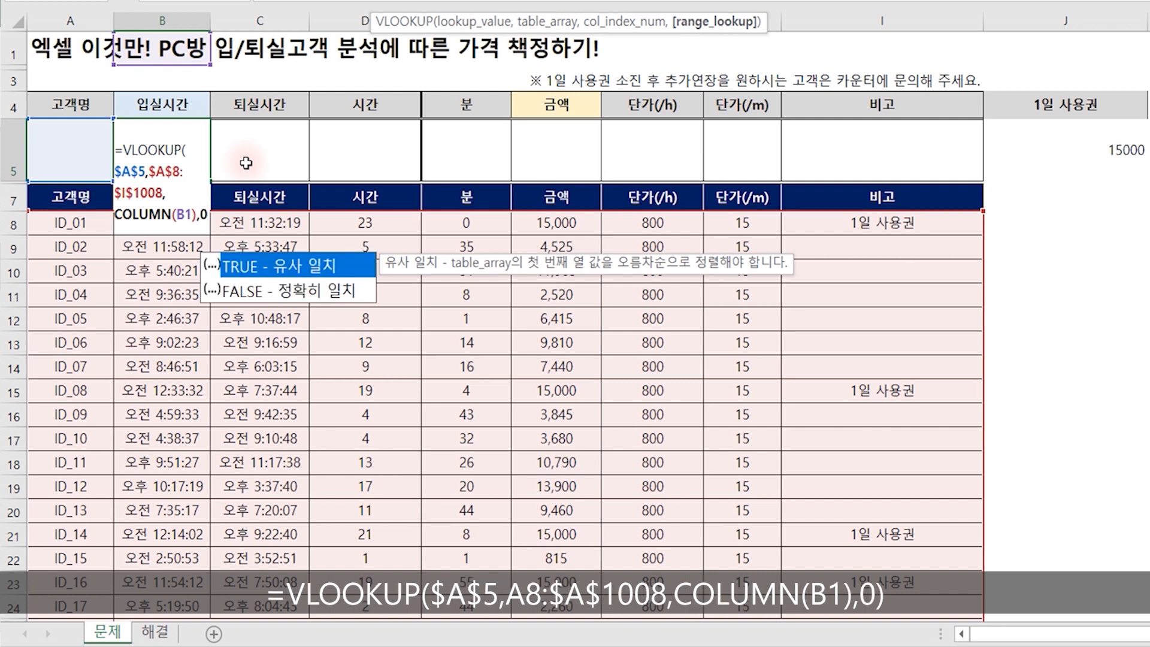
text(0))
key(Return)
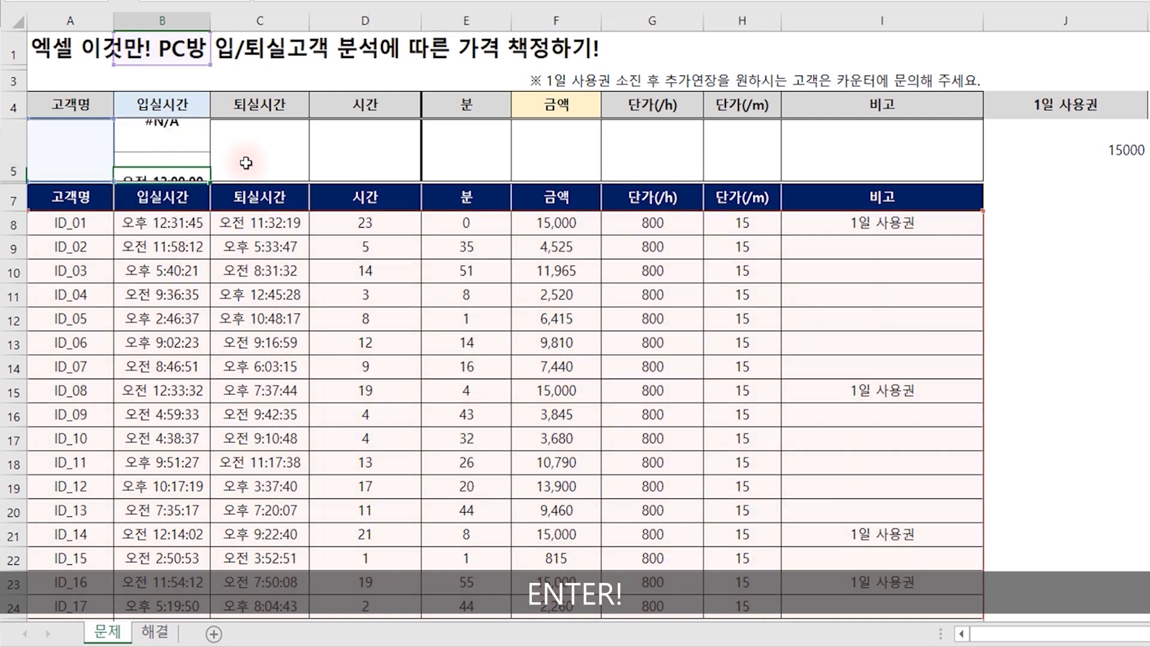
Choose customer ID_04 from the A5 dropdown list
click(56, 146)
click(122, 172)
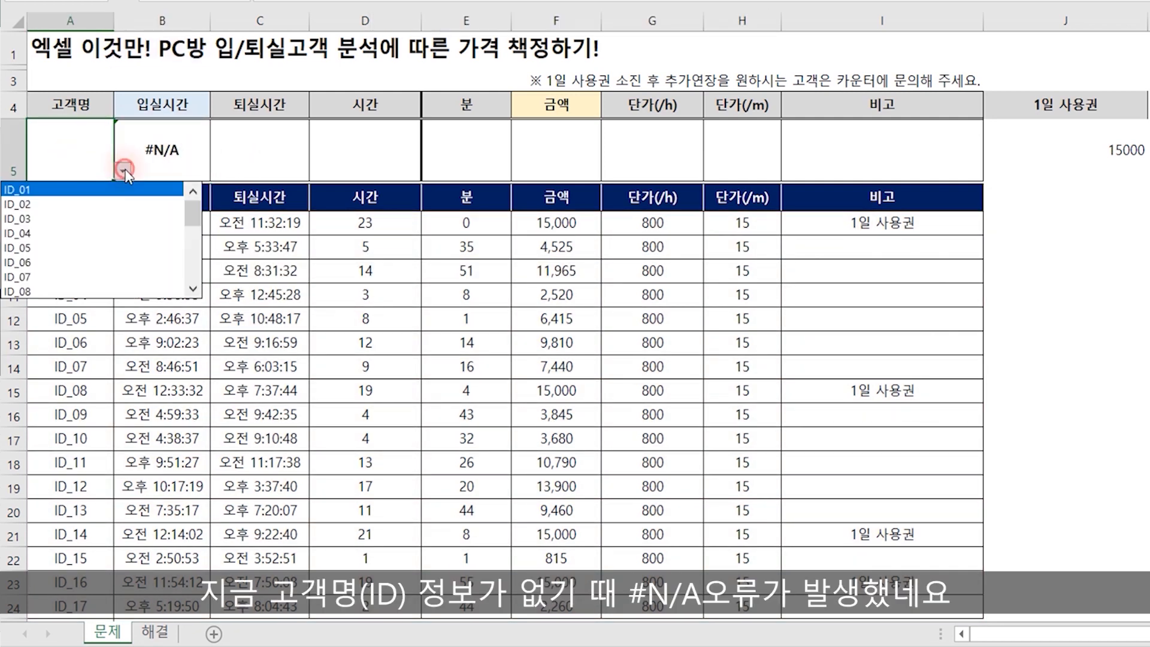
click(70, 211)
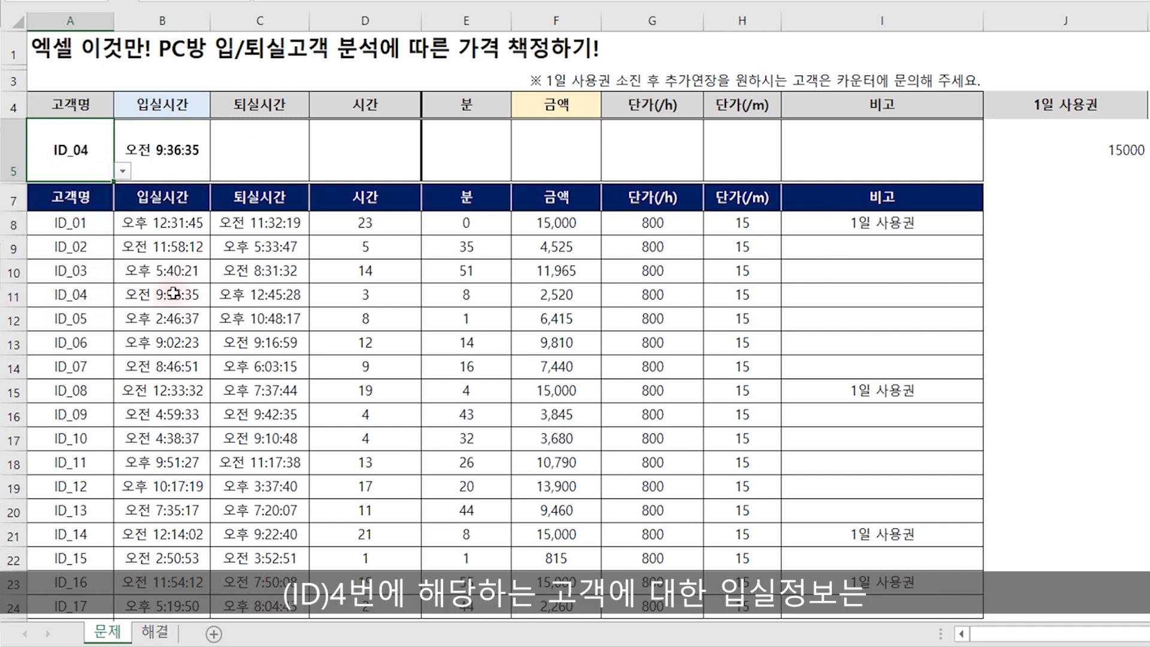
Fill the B5 lookup formula across to I5 without copying its formatting
click(180, 157)
drag(209, 181, 956, 171)
click(1002, 193)
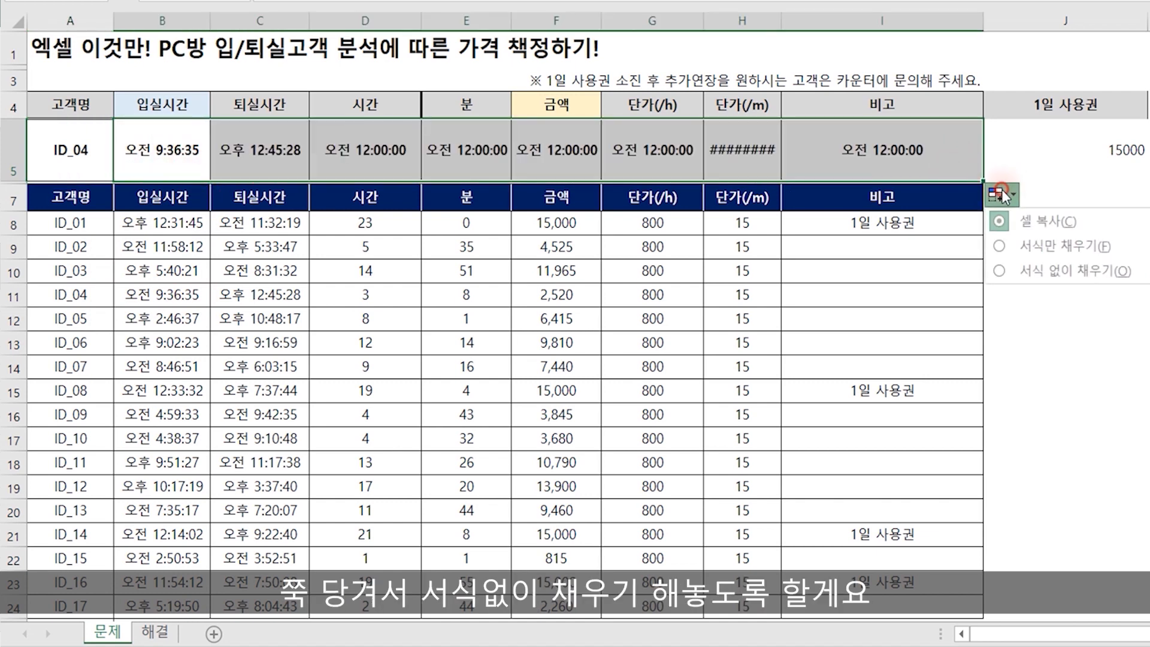
click(1059, 270)
click(1061, 269)
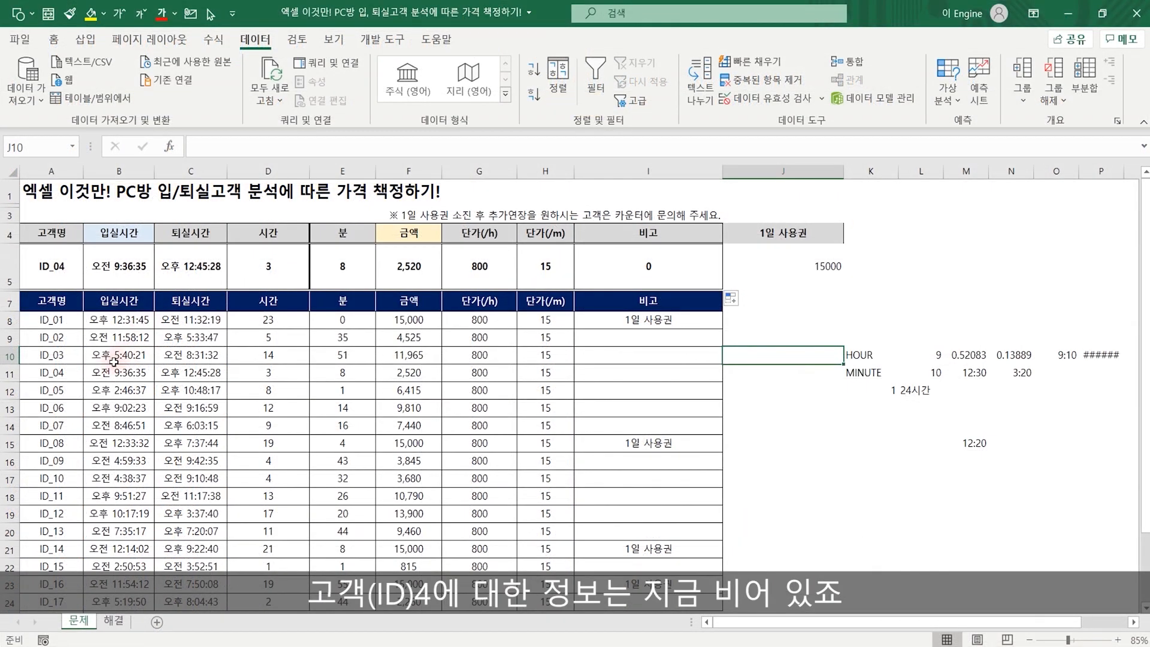
Compare ID_04's table row with the lookup result and give the remarks cell I5 the custom number format #
drag(87, 294, 917, 298)
drag(674, 374, 692, 372)
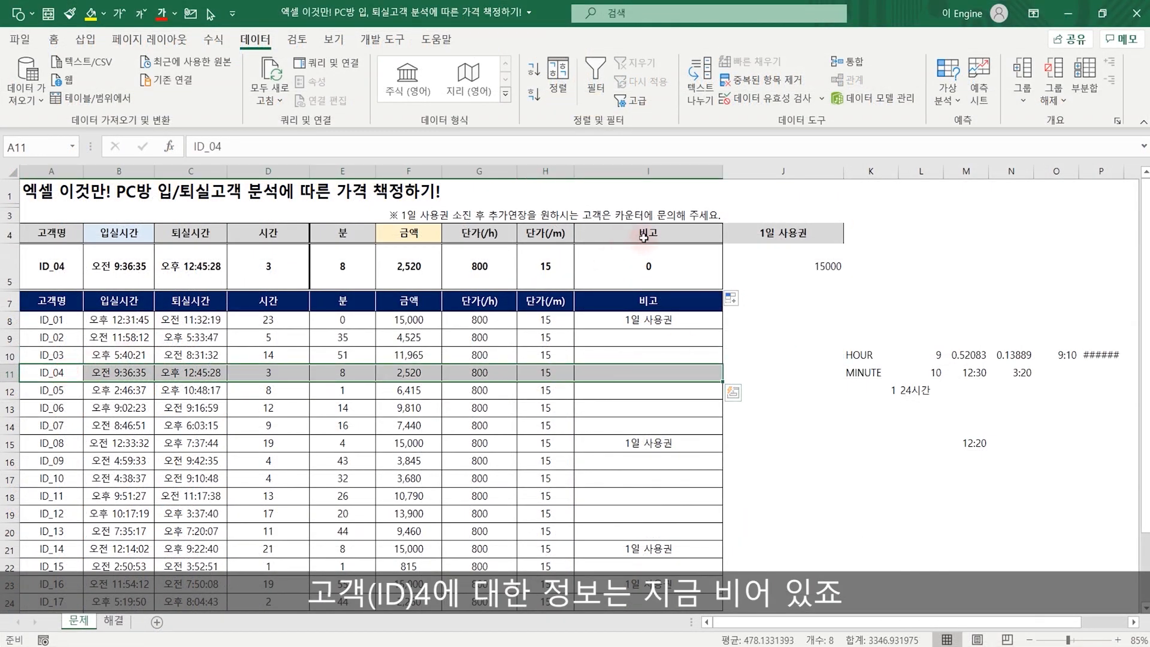
click(651, 263)
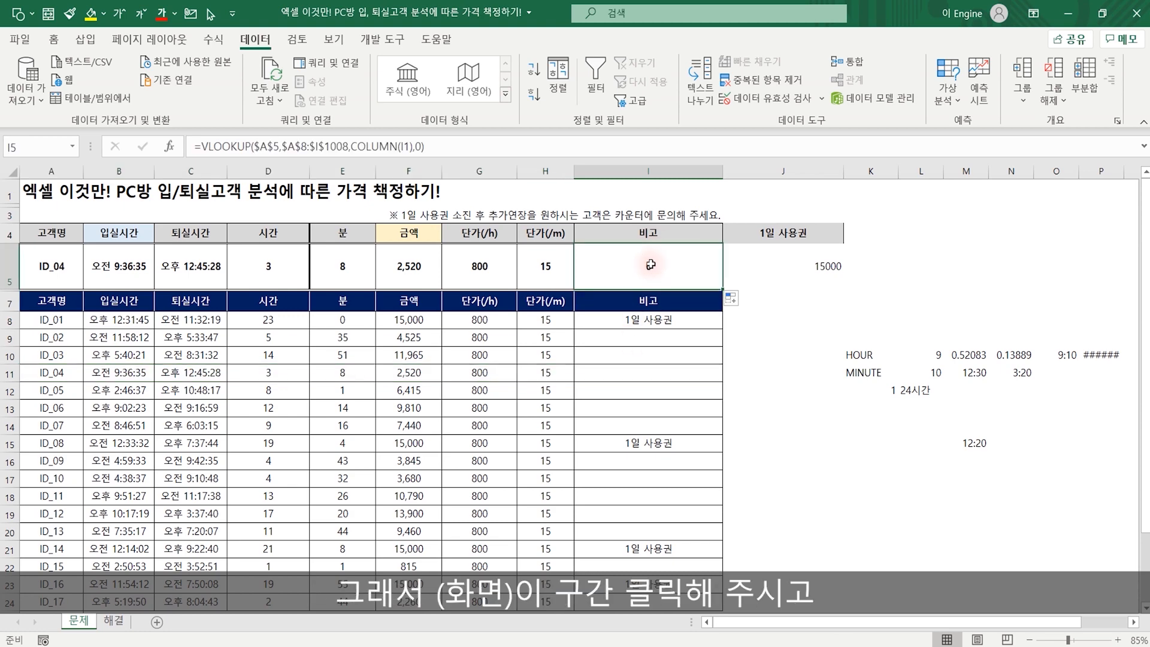
key(ctrl+1)
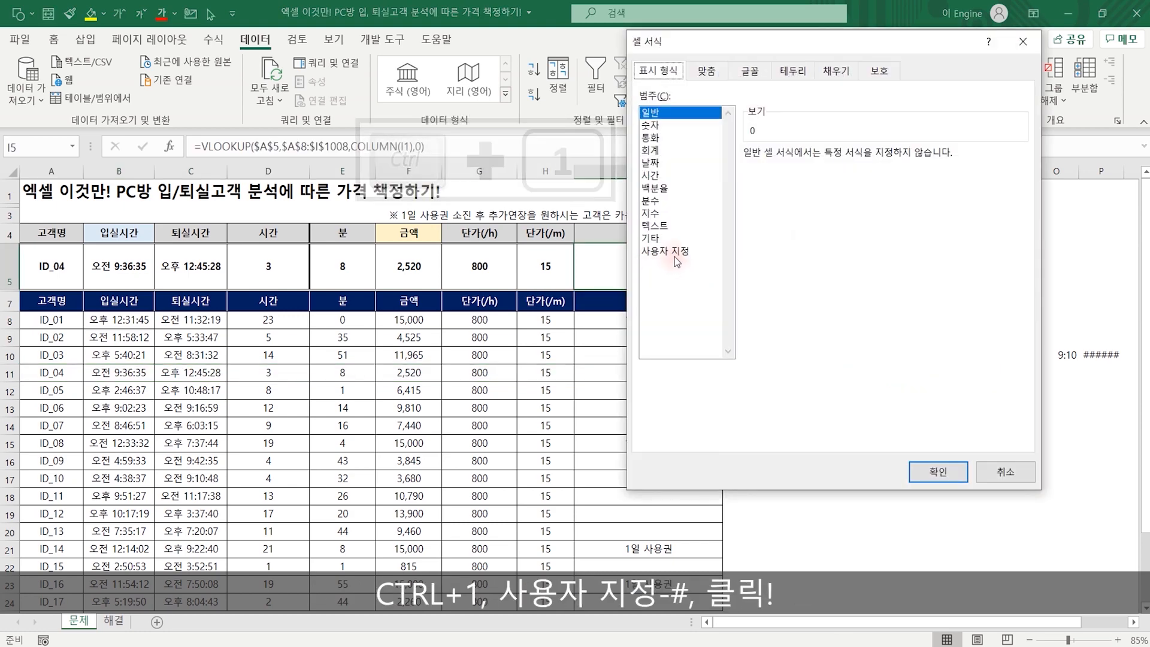
click(674, 324)
double_click(644, 207)
click(598, 500)
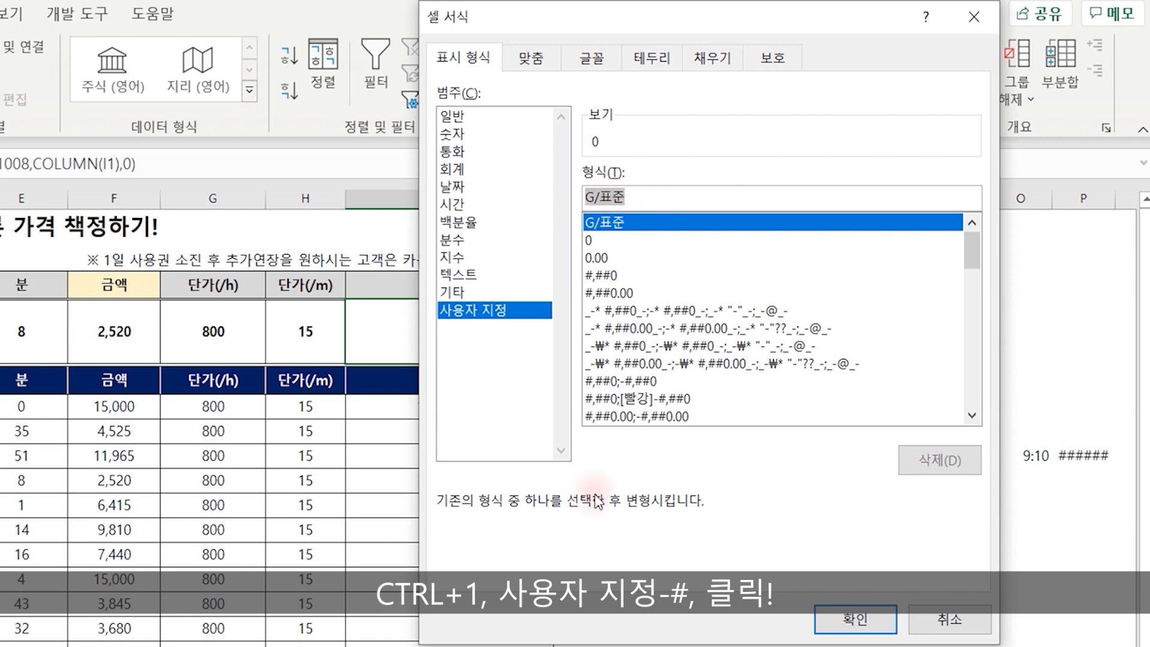
key(BackSpace)
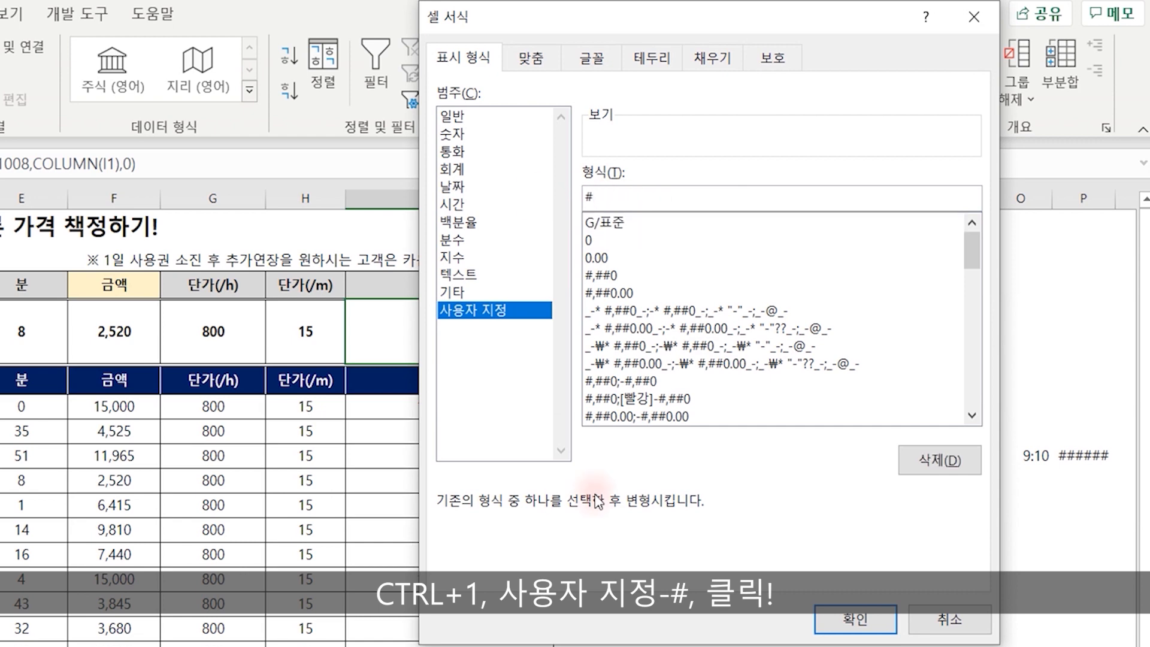
key(Return)
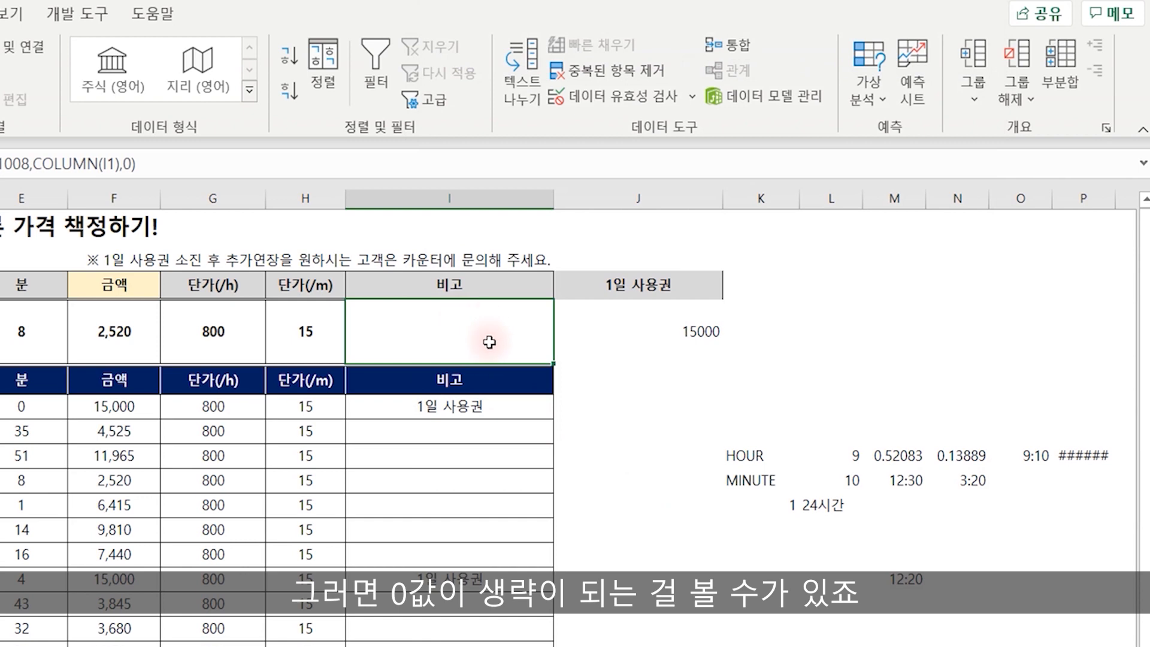
Change the customer in A5 to ID_01, one who used the 1일 사용권
click(63, 153)
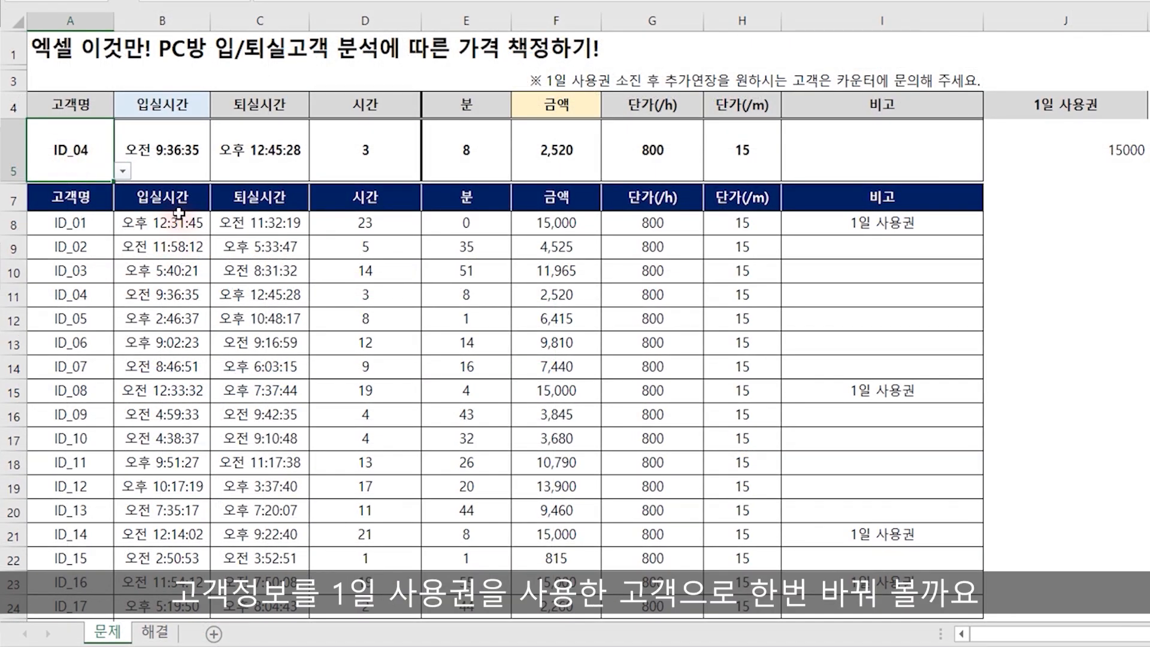
click(122, 172)
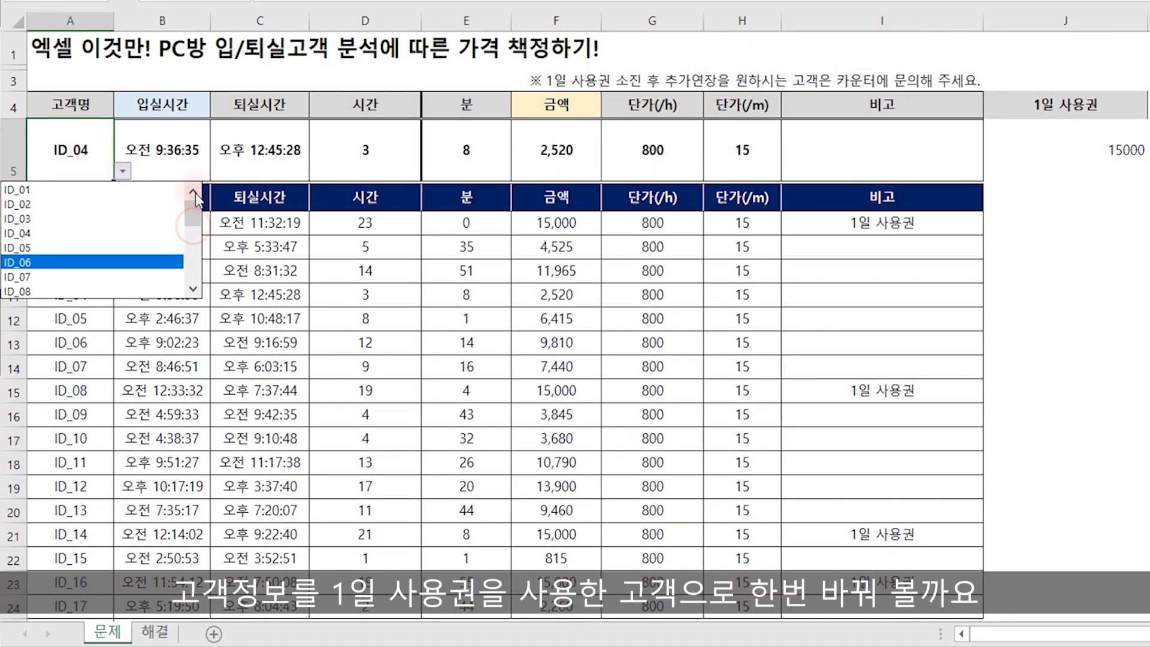
click(48, 191)
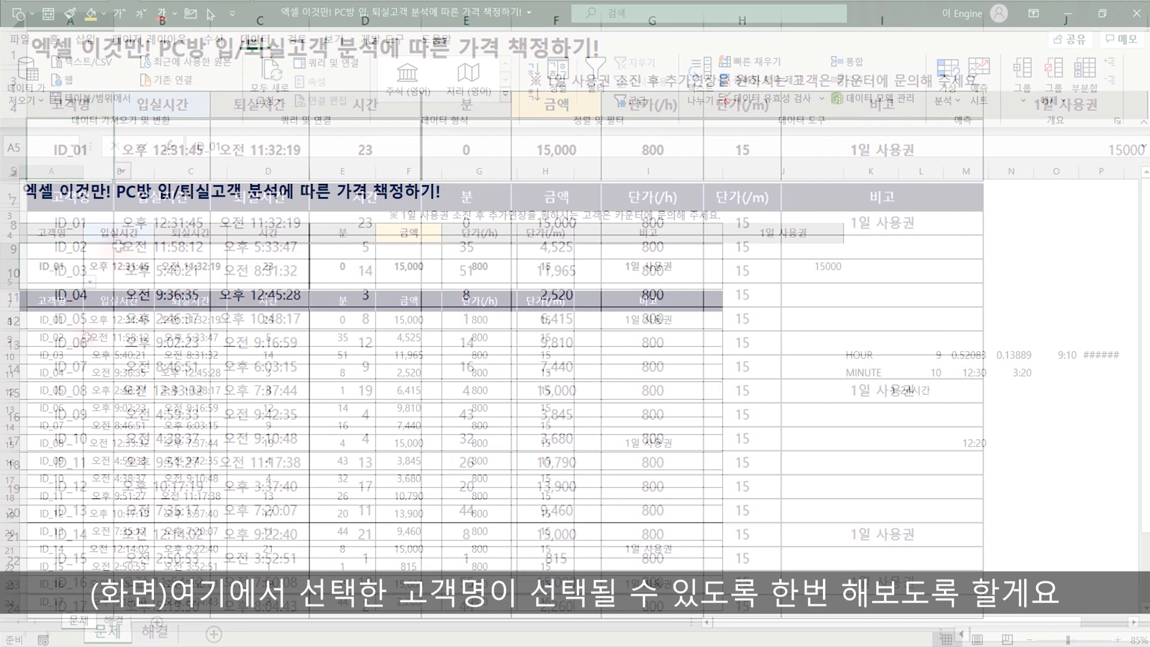
Start a new conditional formatting rule for A8:I24 that uses a formula to determine which cells to format
drag(70, 223, 872, 611)
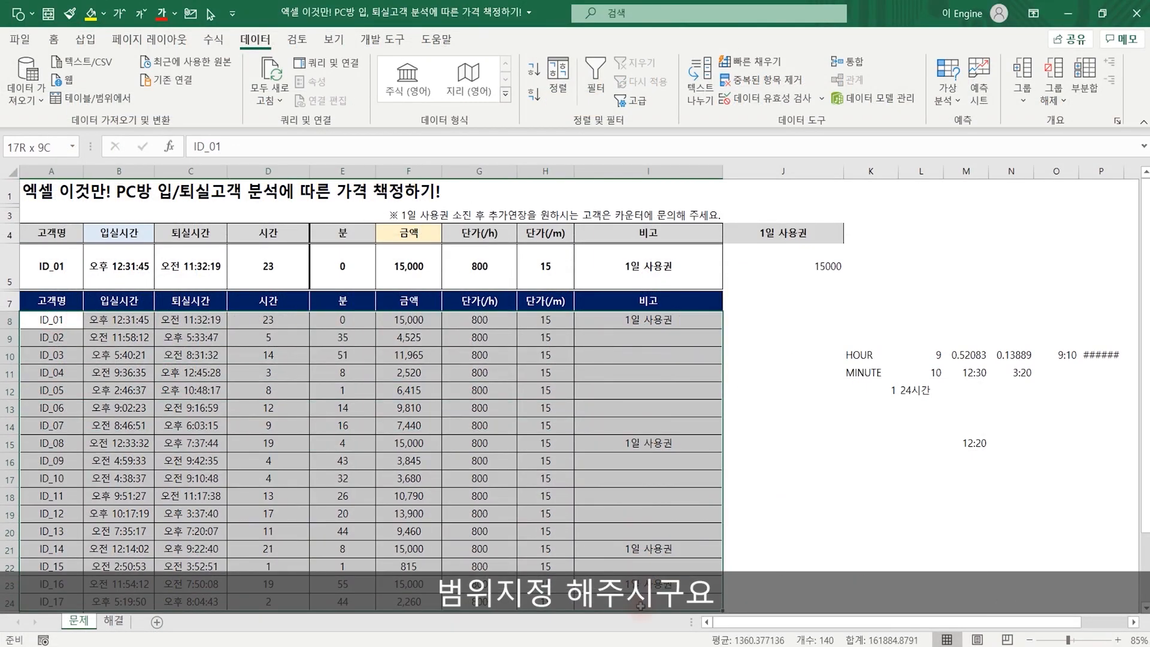
click(53, 39)
click(676, 84)
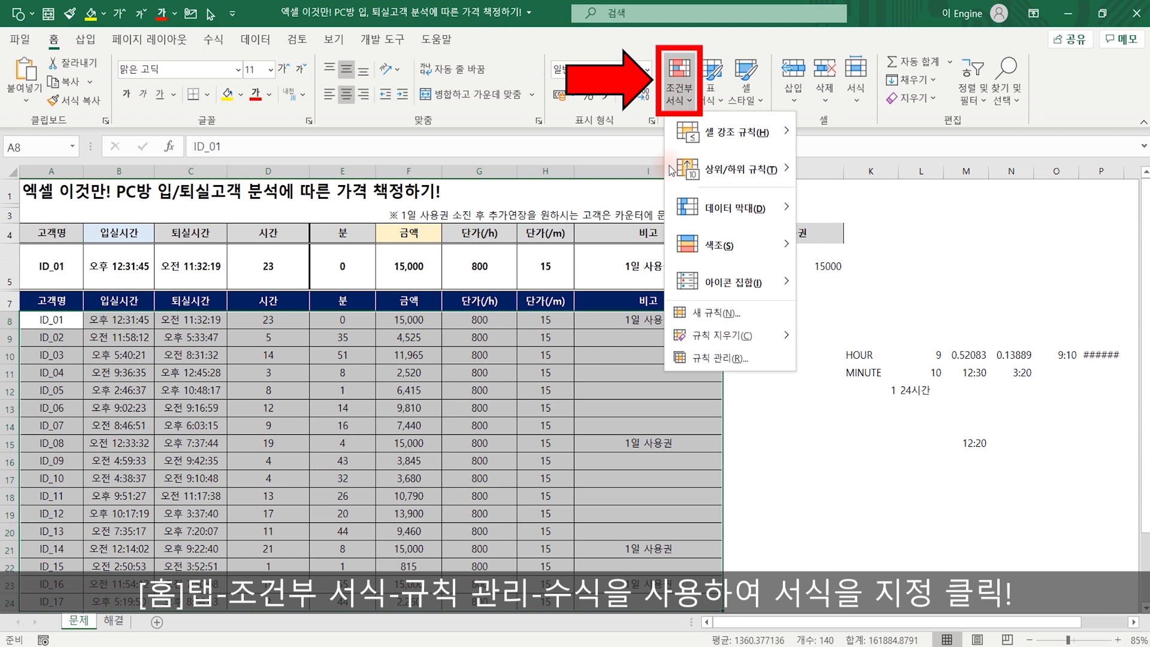
click(717, 367)
drag(715, 185, 703, 287)
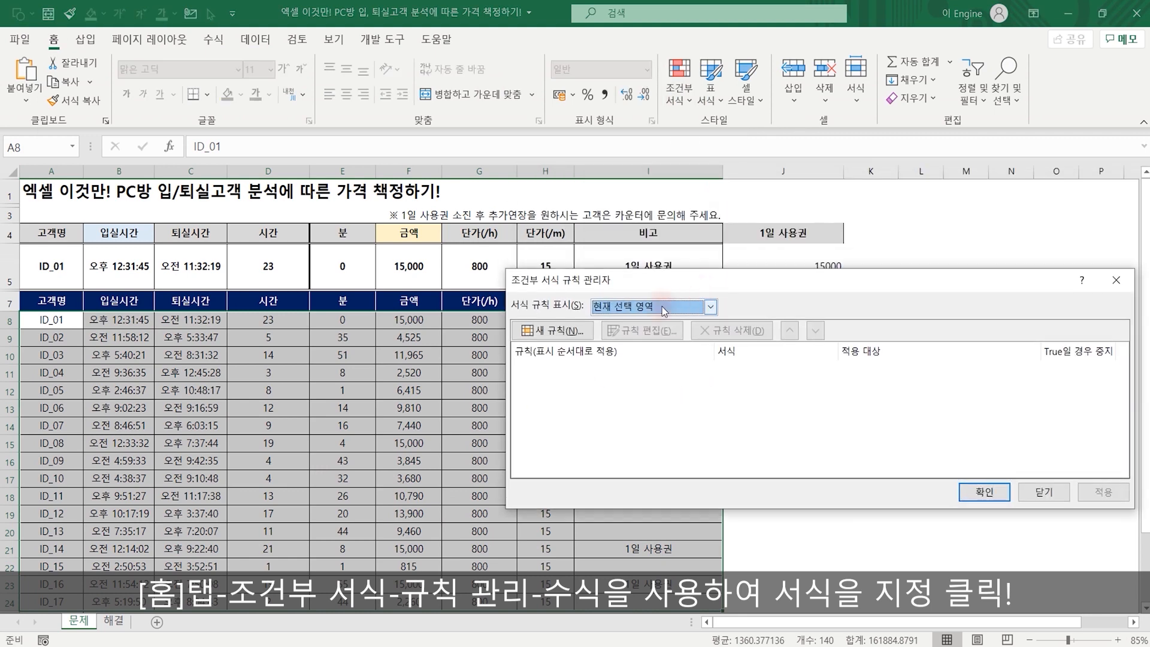
click(555, 332)
click(705, 355)
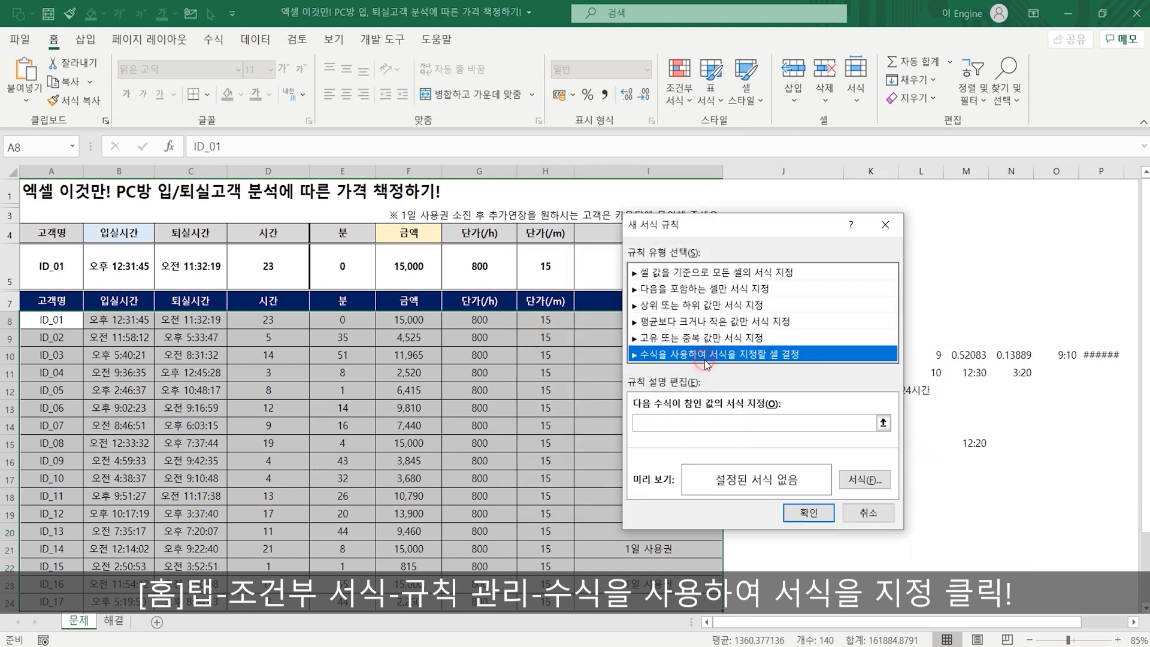
drag(752, 225, 875, 148)
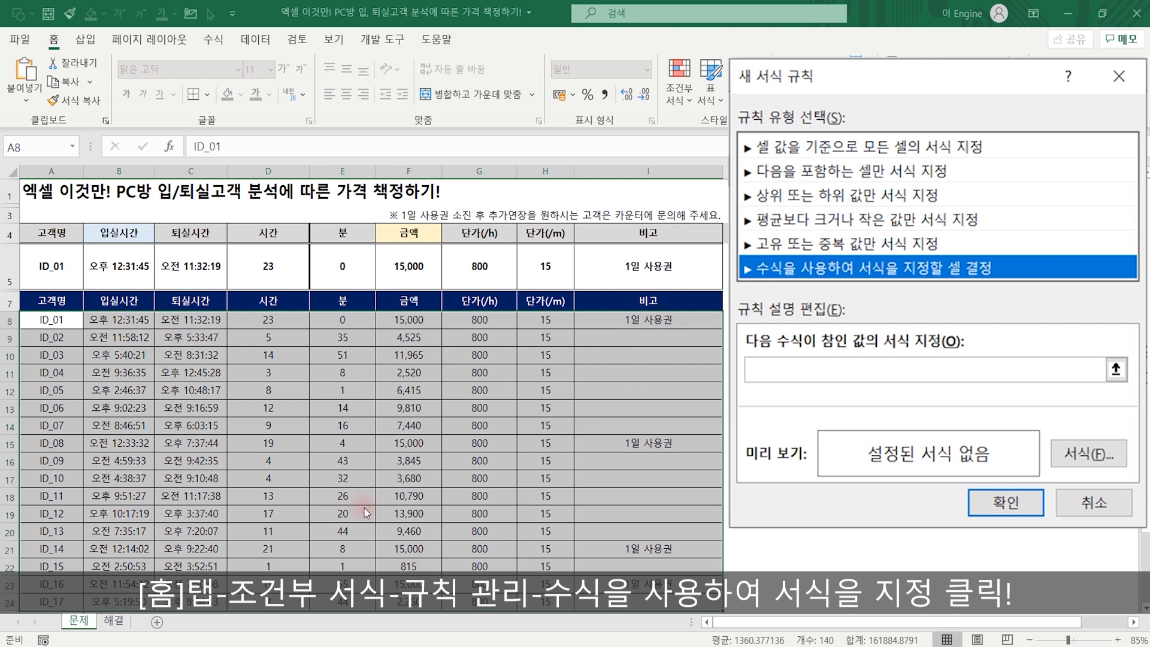
Enter =$I8="1일 사용권" as the rule's formula, keeping only the column absolute
click(795, 364)
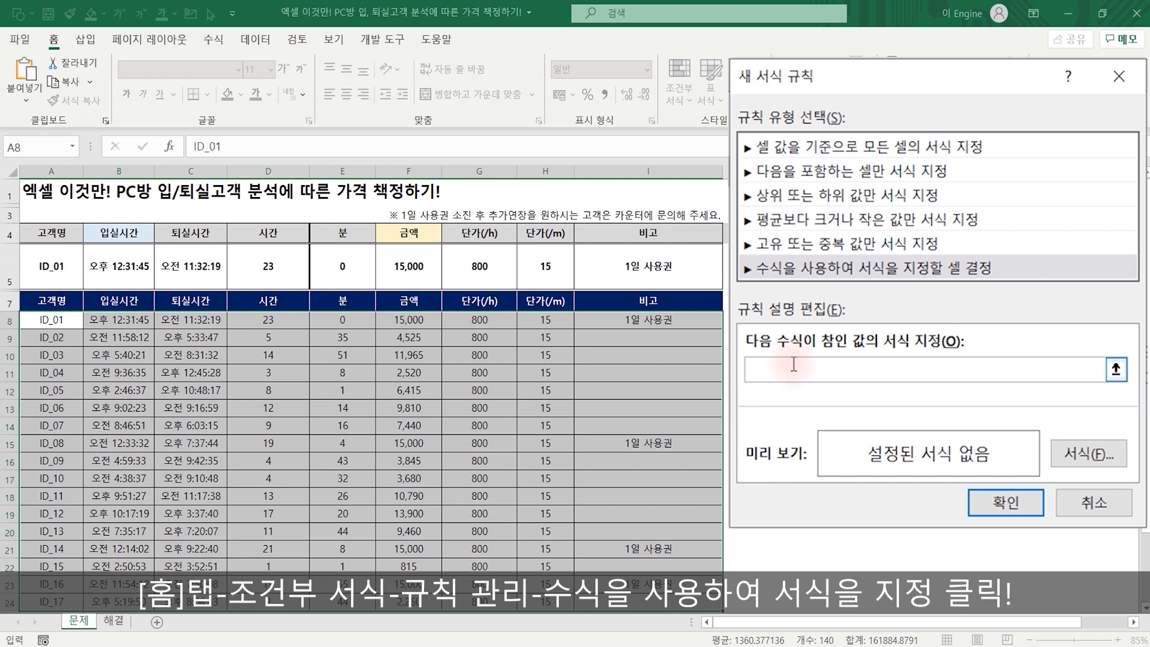
click(682, 322)
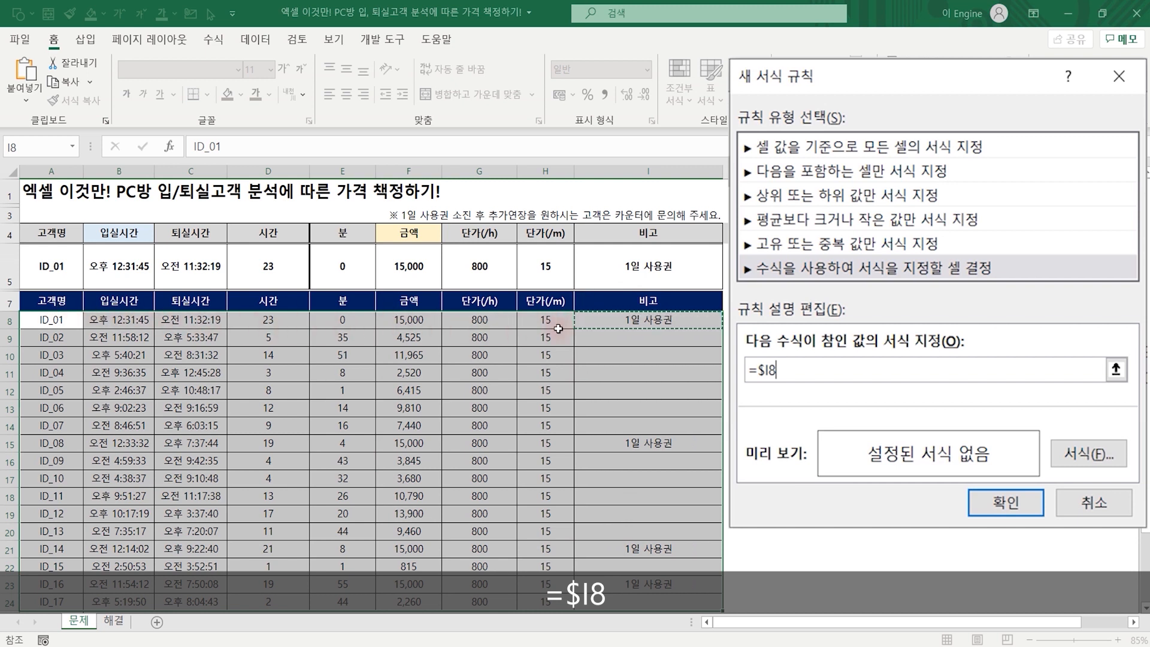
text(=")
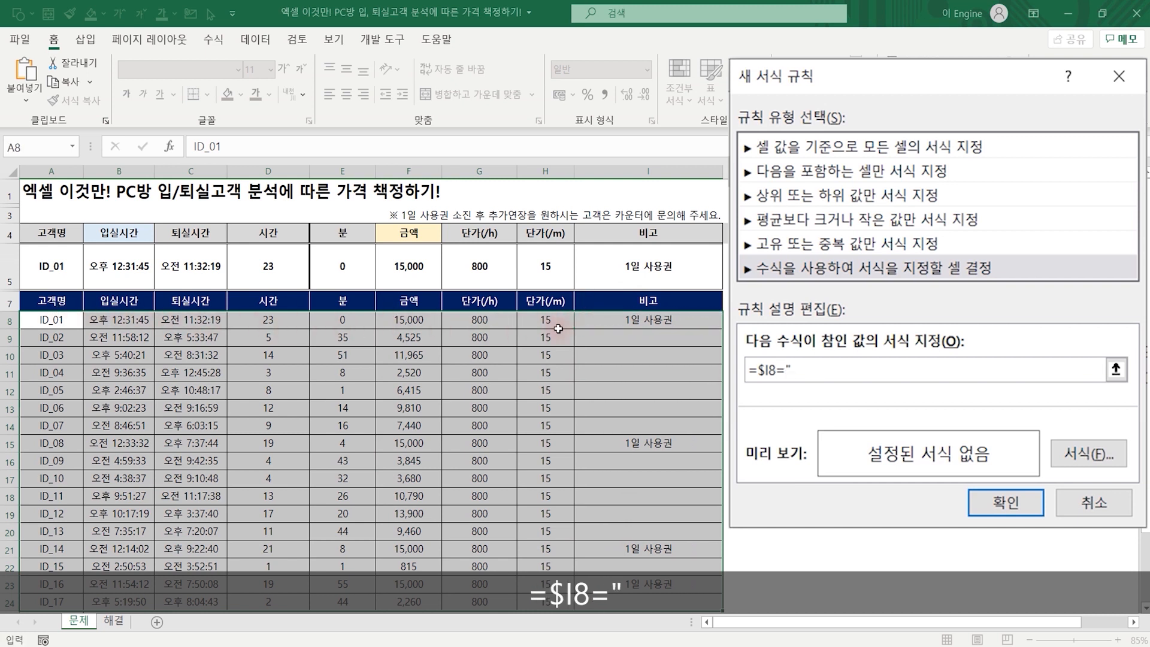
text(1ㅇ 사용구)
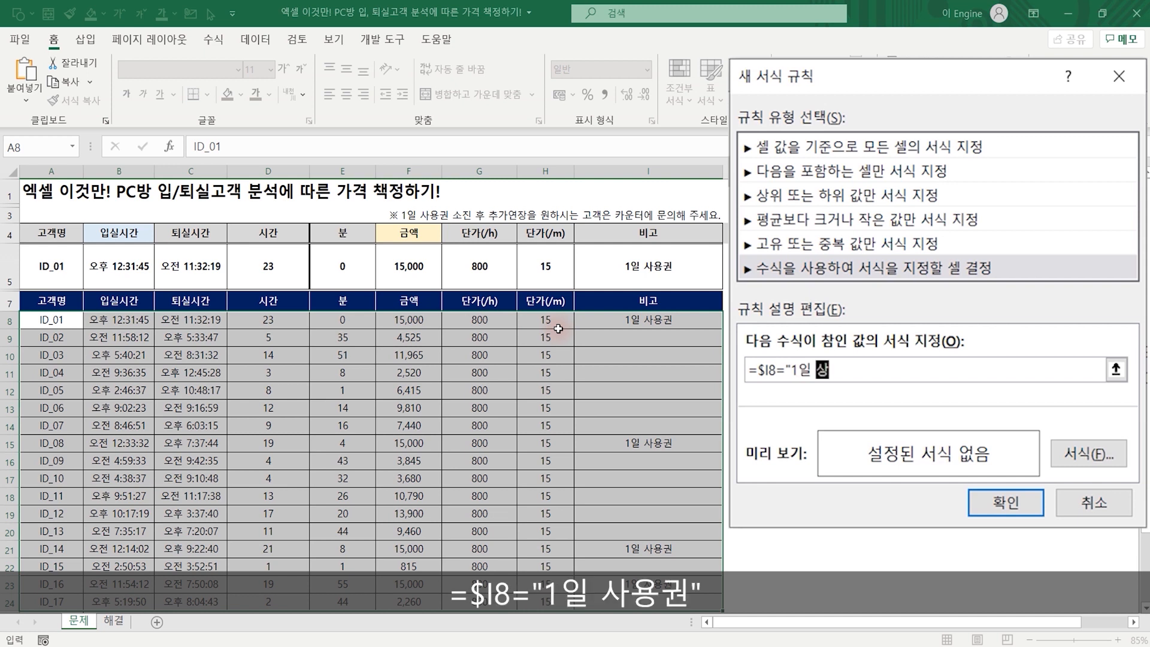
text(")
Give the rule a light blue custom fill of RGB 225, 245, 255 (#E1F5FF) and apply it to the table
click(1088, 454)
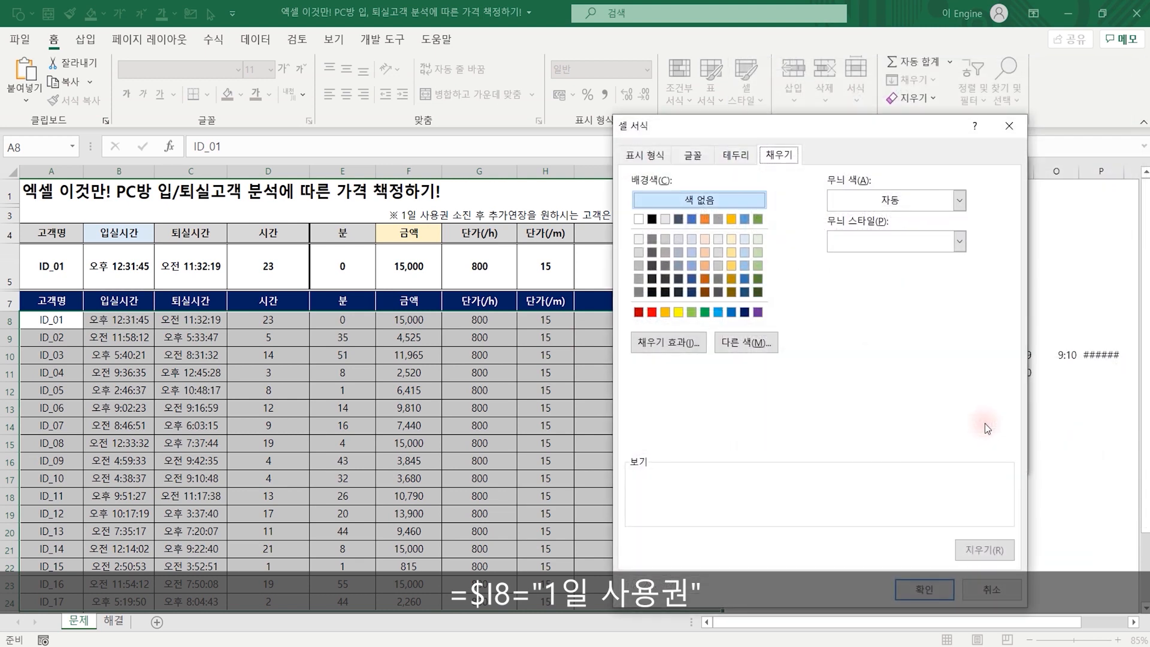
click(768, 340)
click(776, 329)
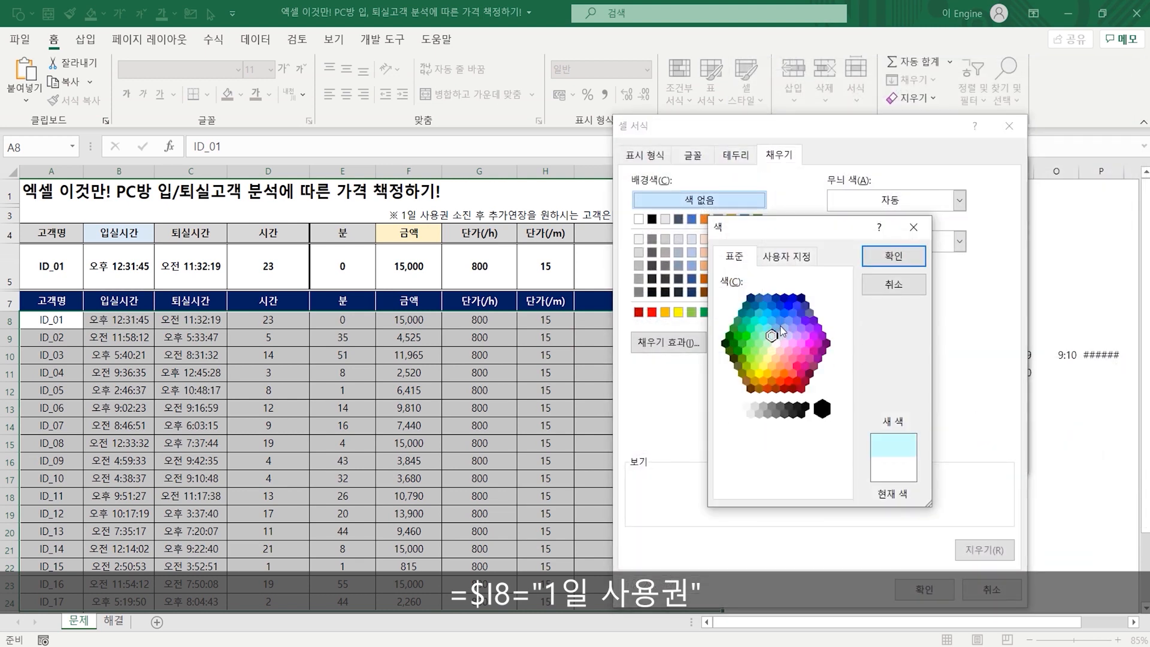
click(787, 257)
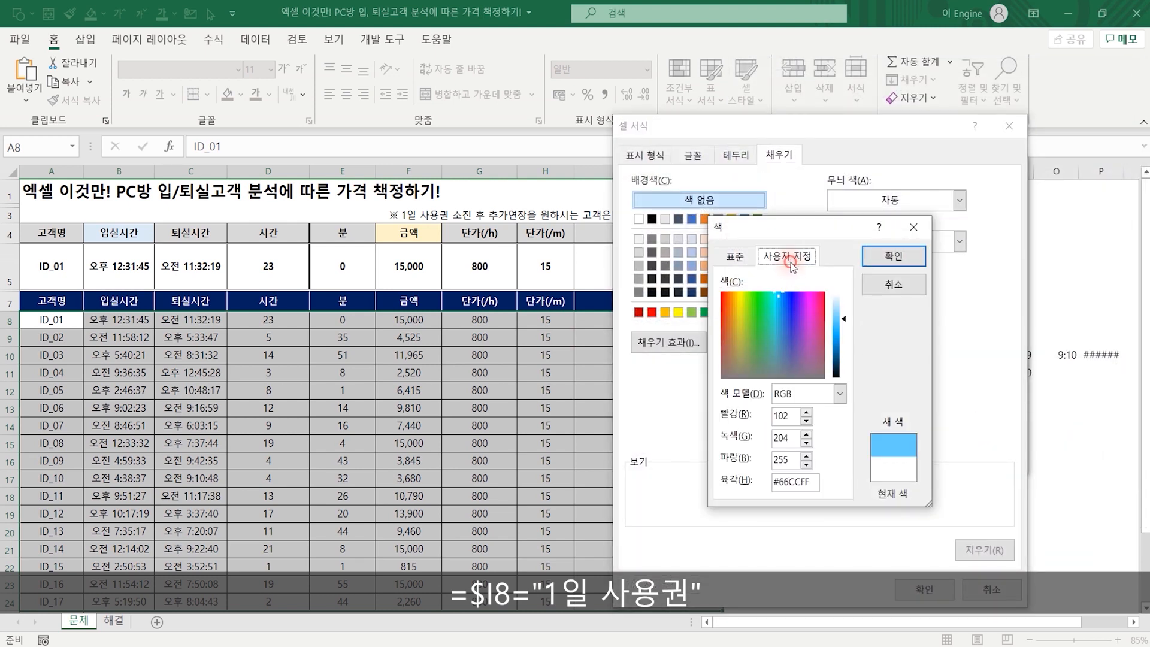
drag(847, 318, 846, 299)
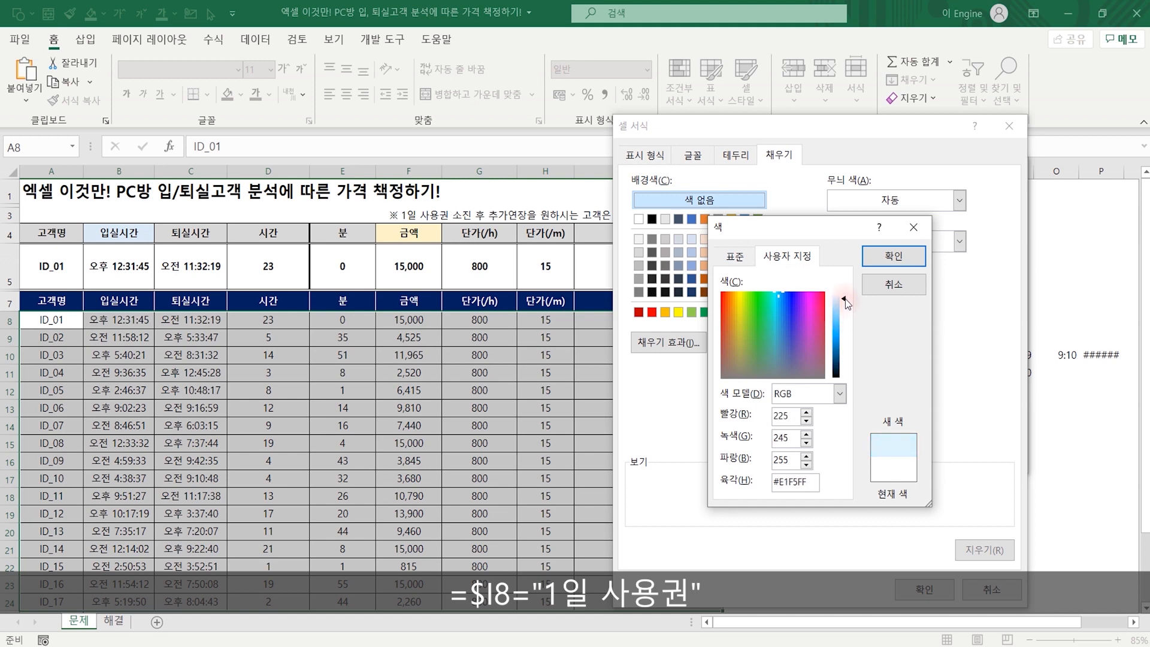
click(893, 256)
click(924, 589)
click(904, 532)
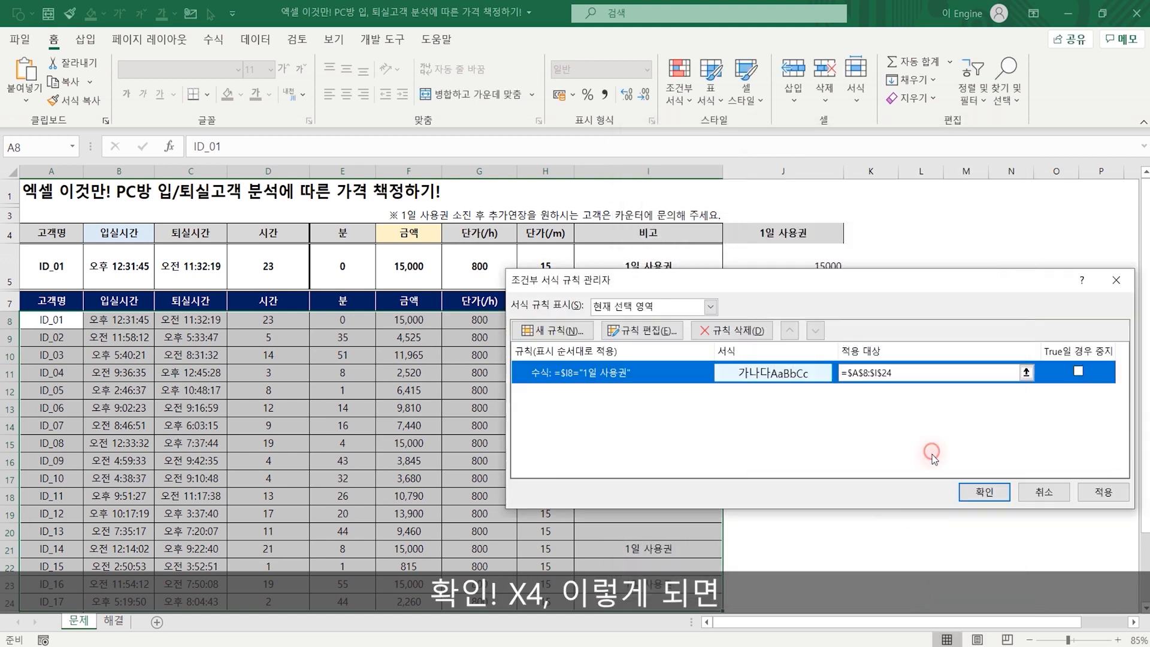
click(940, 562)
click(828, 501)
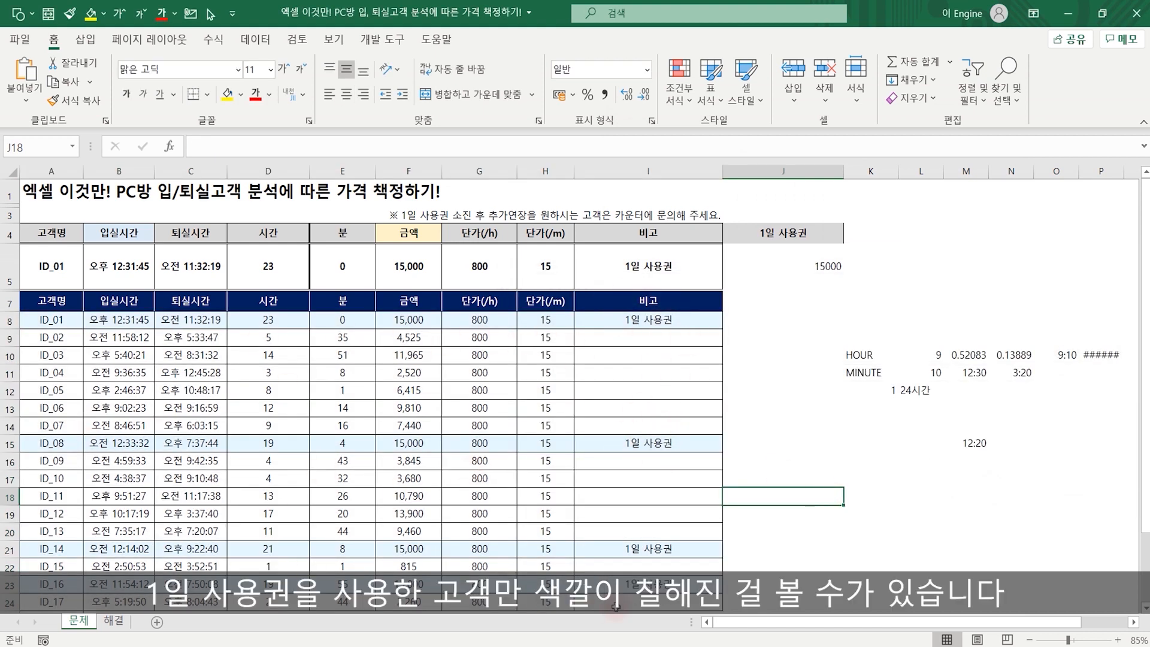
click(956, 513)
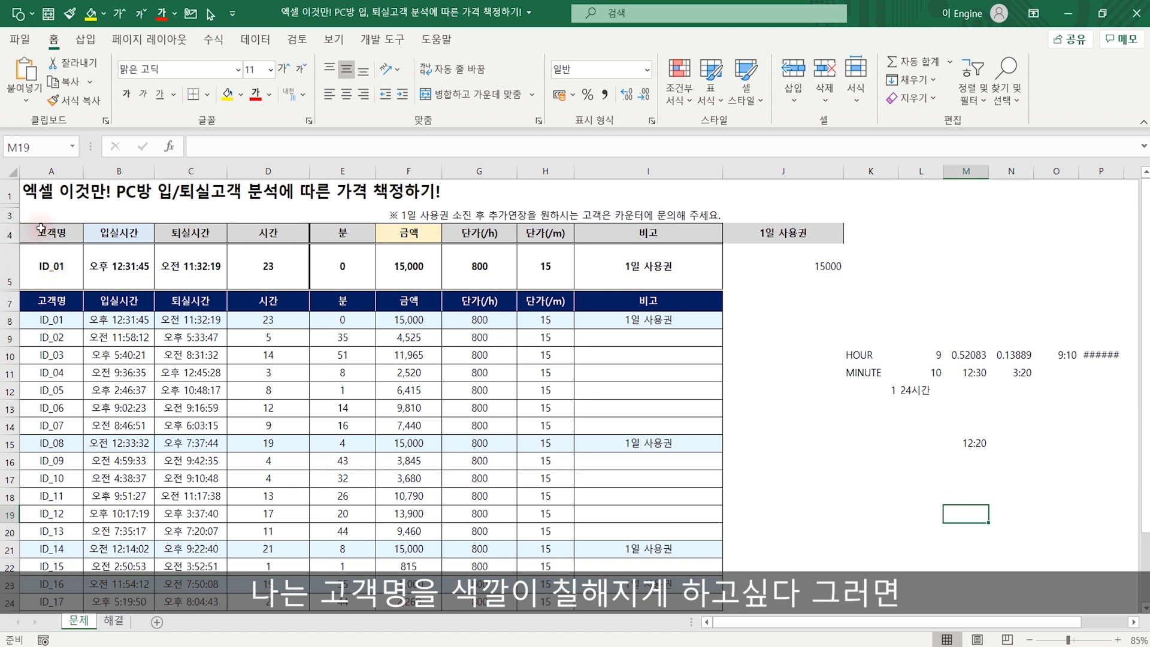